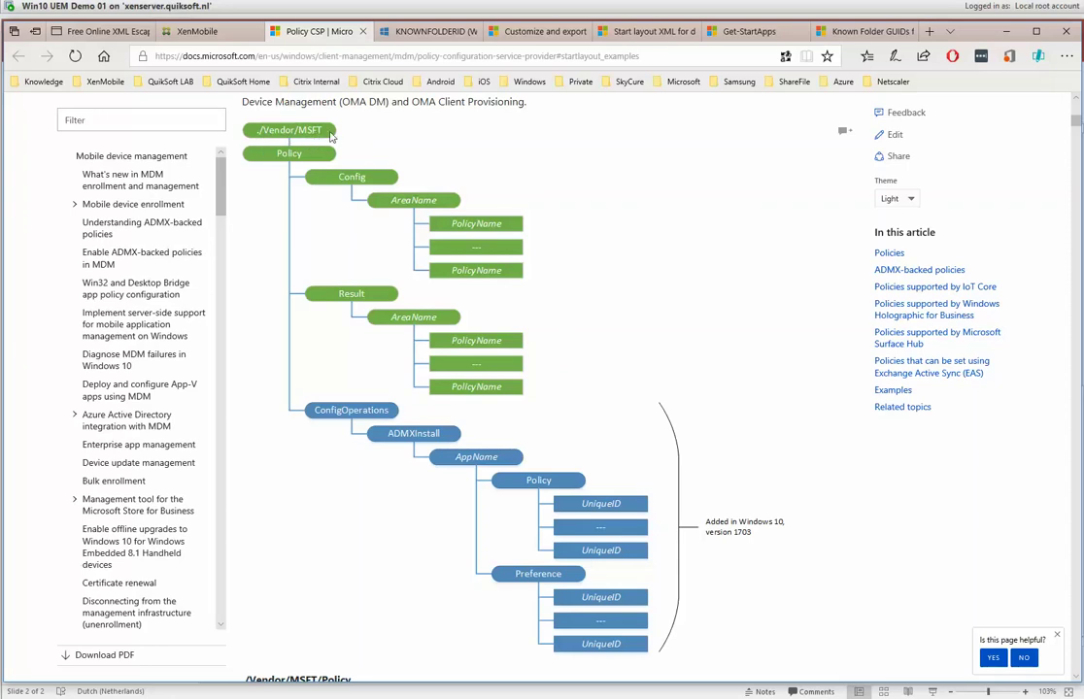
In startlayout.xml, highlight the User and Device scope words in the comment block's paths.
key(alt+Tab)
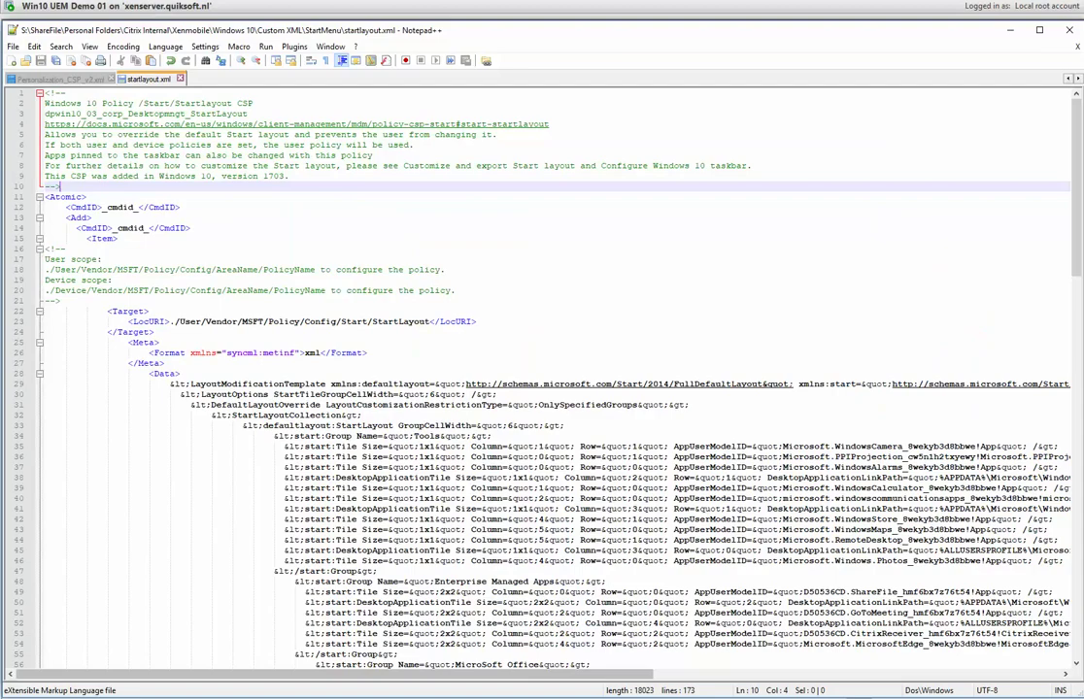
click(107, 269)
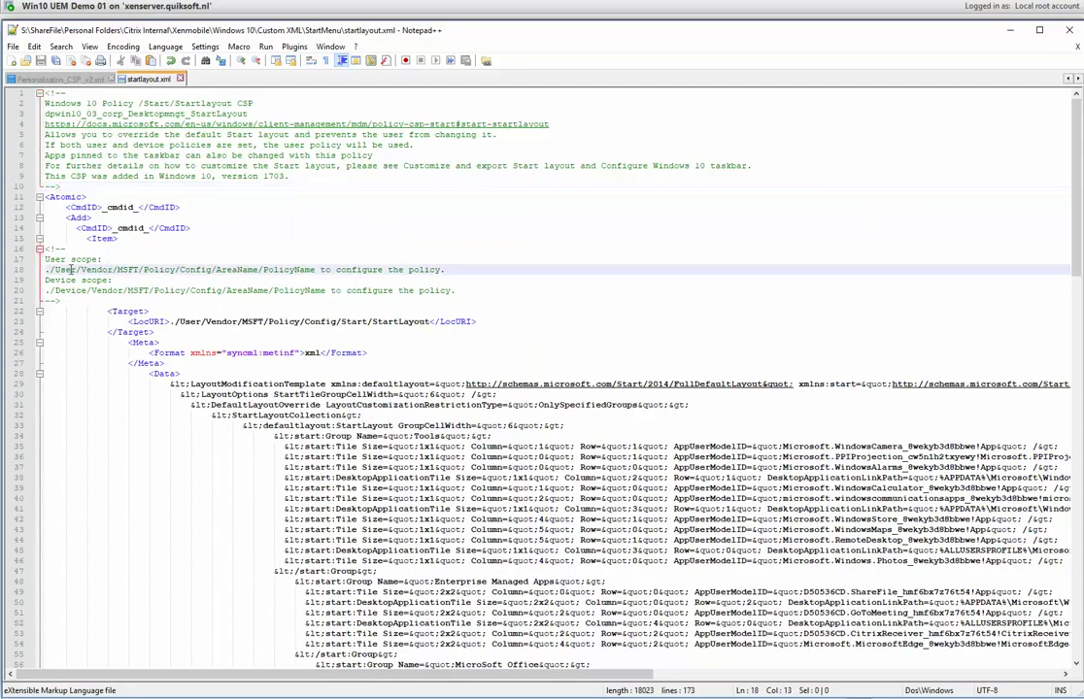
double_click(68, 269)
click(72, 296)
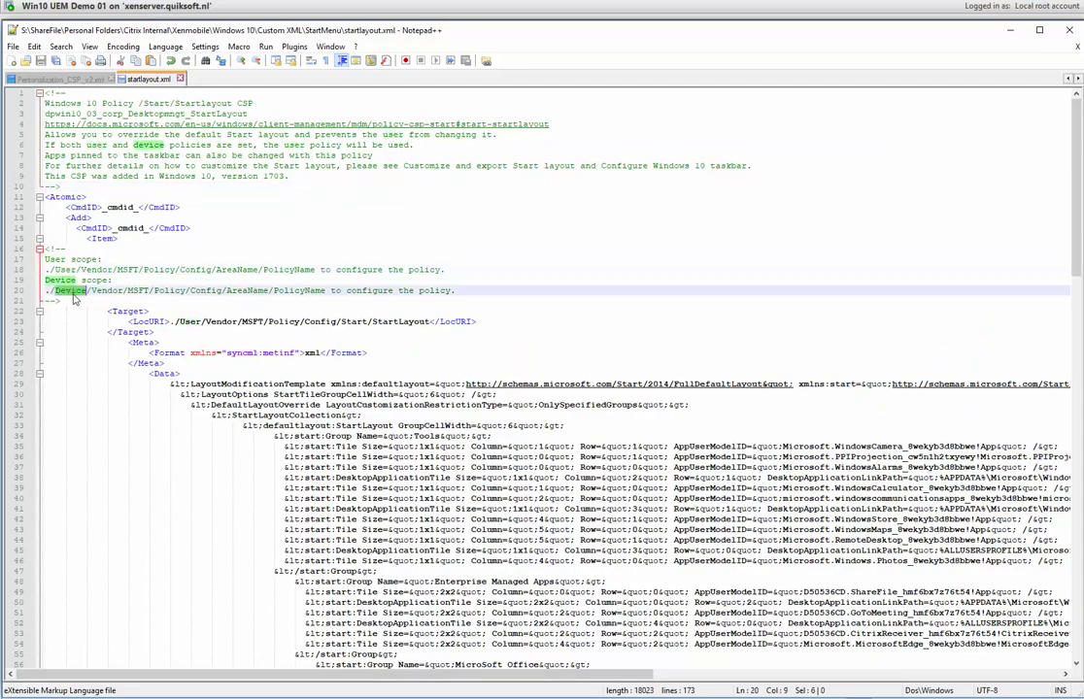
double_click(68, 271)
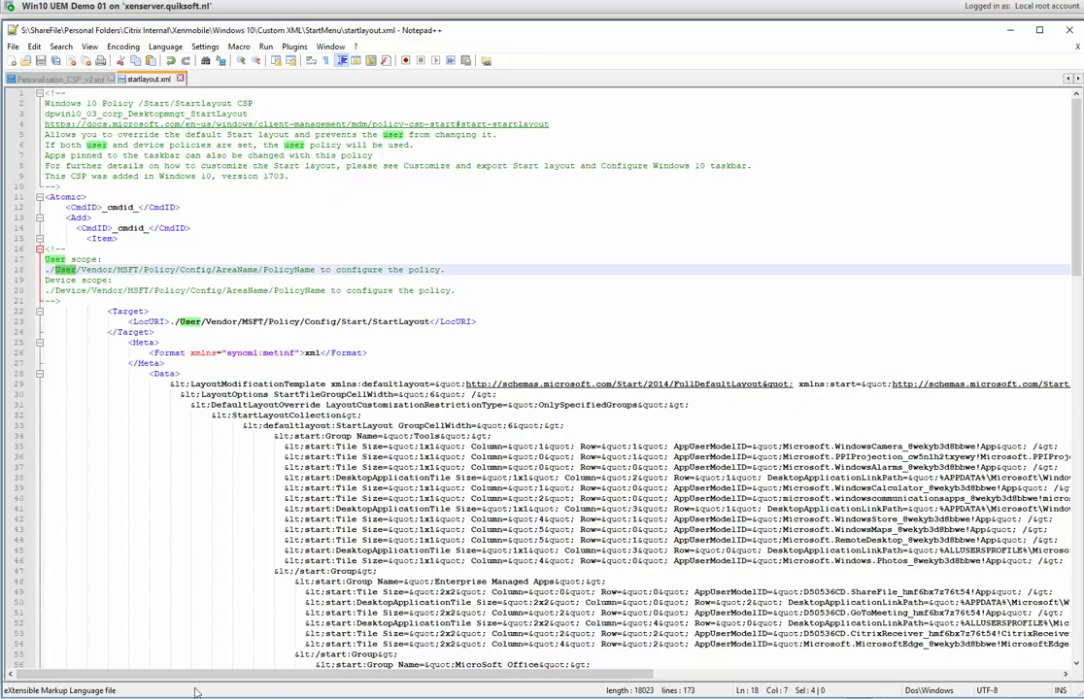
Compare the Policy CSP docs with the target LocURI line in startlayout.xml, then return to the docs.
click(123, 567)
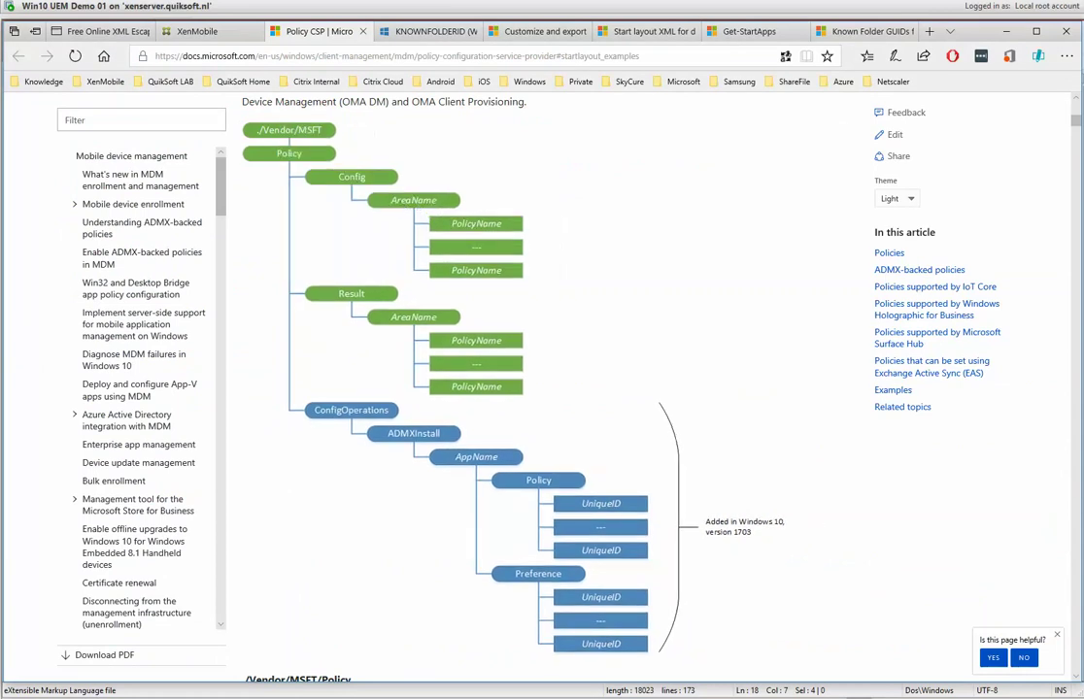
key(alt+Tab)
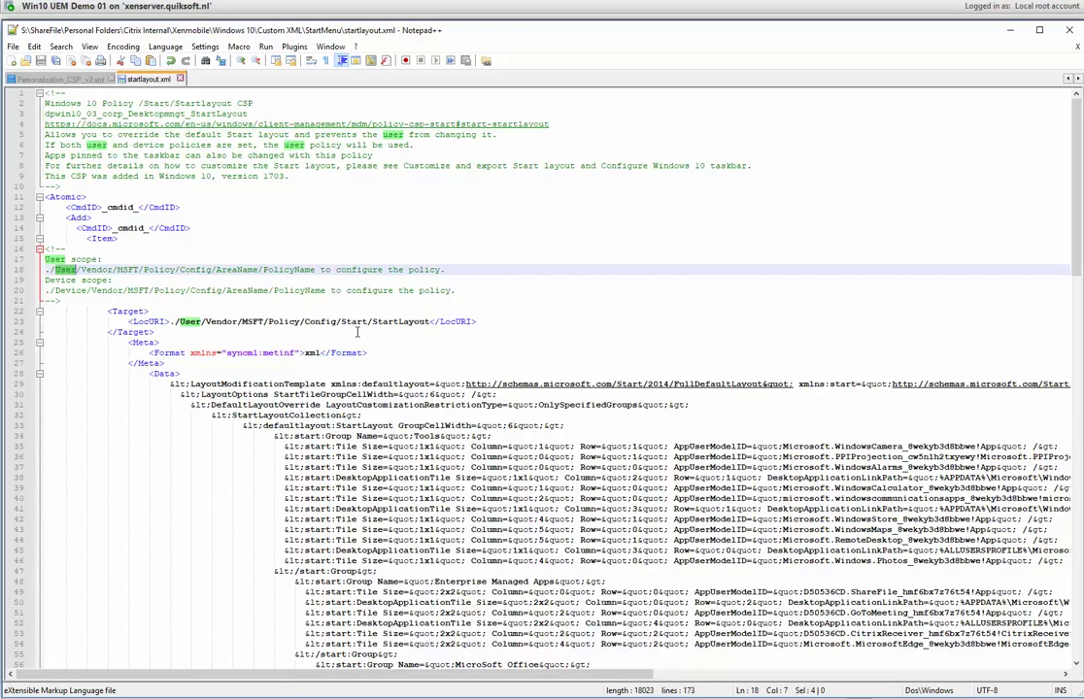
click(400, 323)
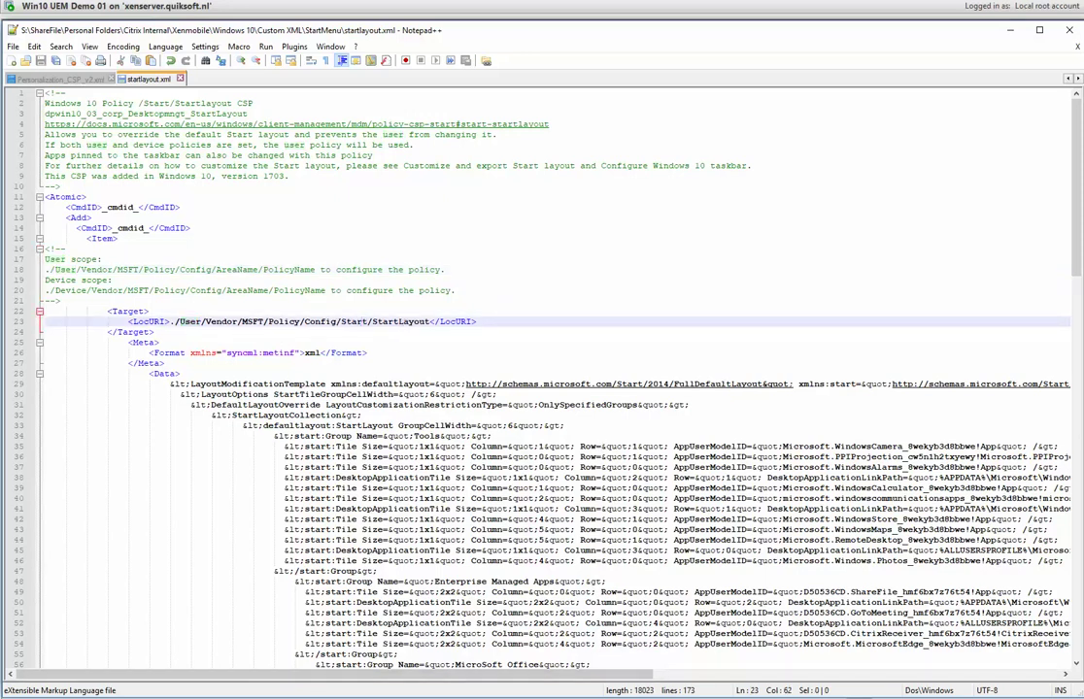
key(alt+Tab)
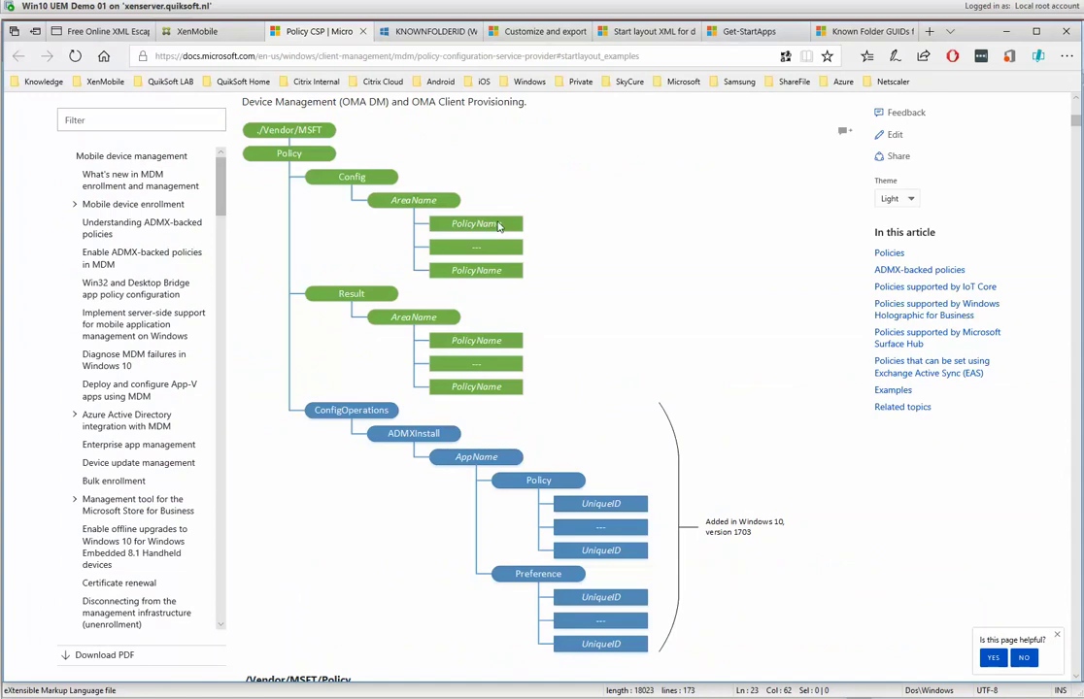
Scroll the Policy CSP page down to the Start policies section listing Start/StartLayout.
drag(1076, 127, 1075, 167)
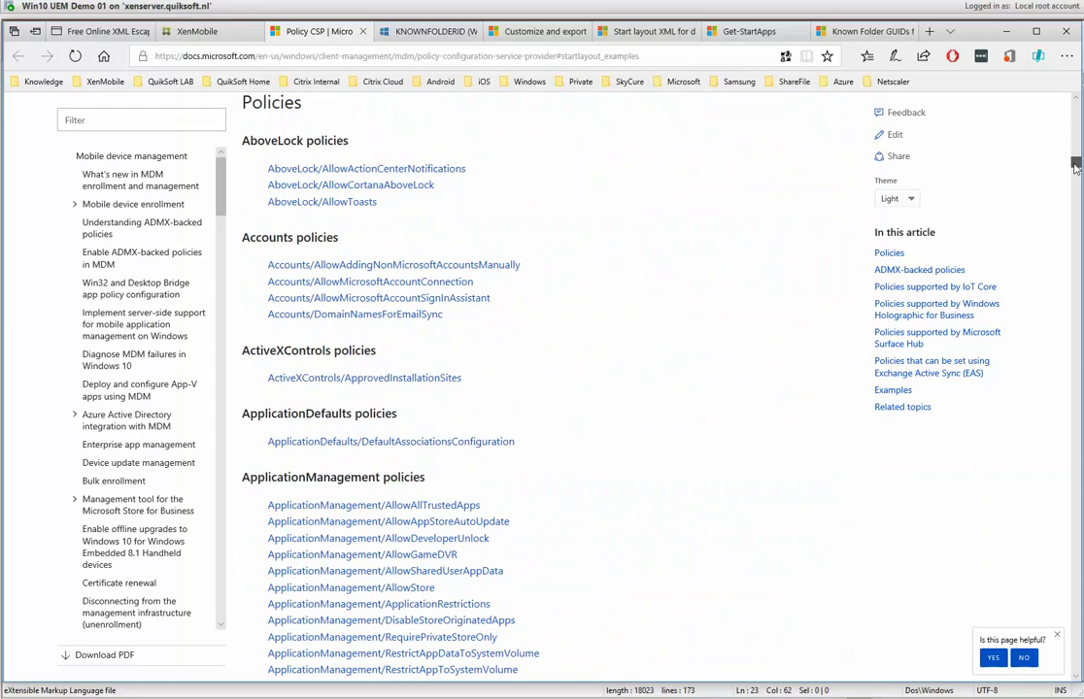
drag(1075, 167, 1048, 432)
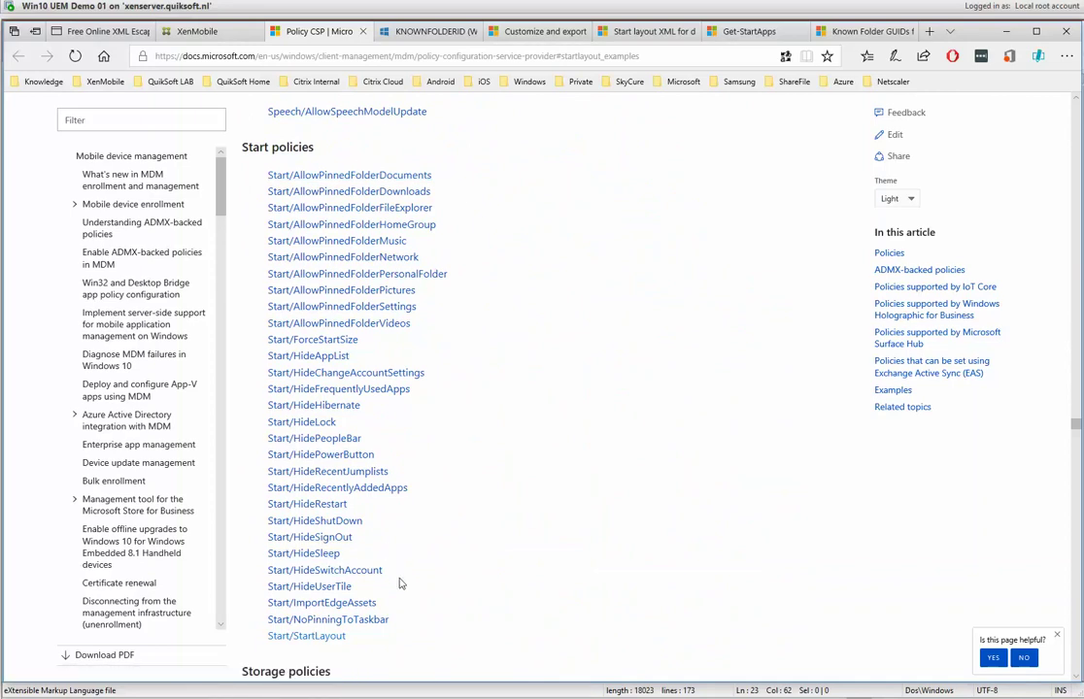
Open the Start/StartLayout entry and highlight its 'Added in Windows 10 version 1703' note.
click(296, 645)
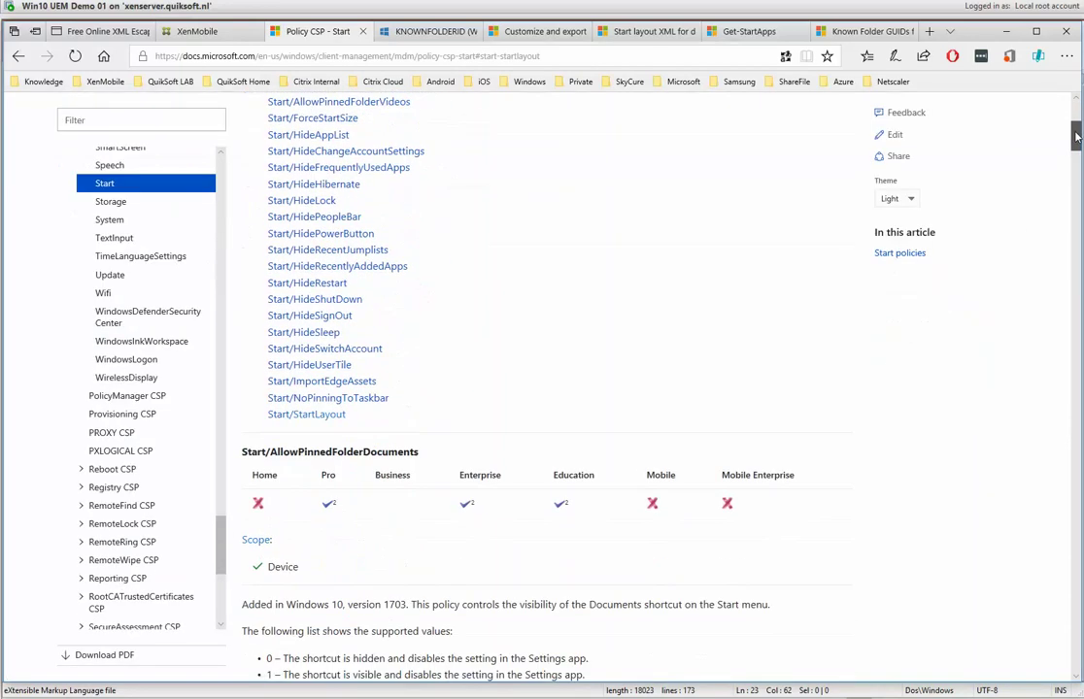
click(1075, 138)
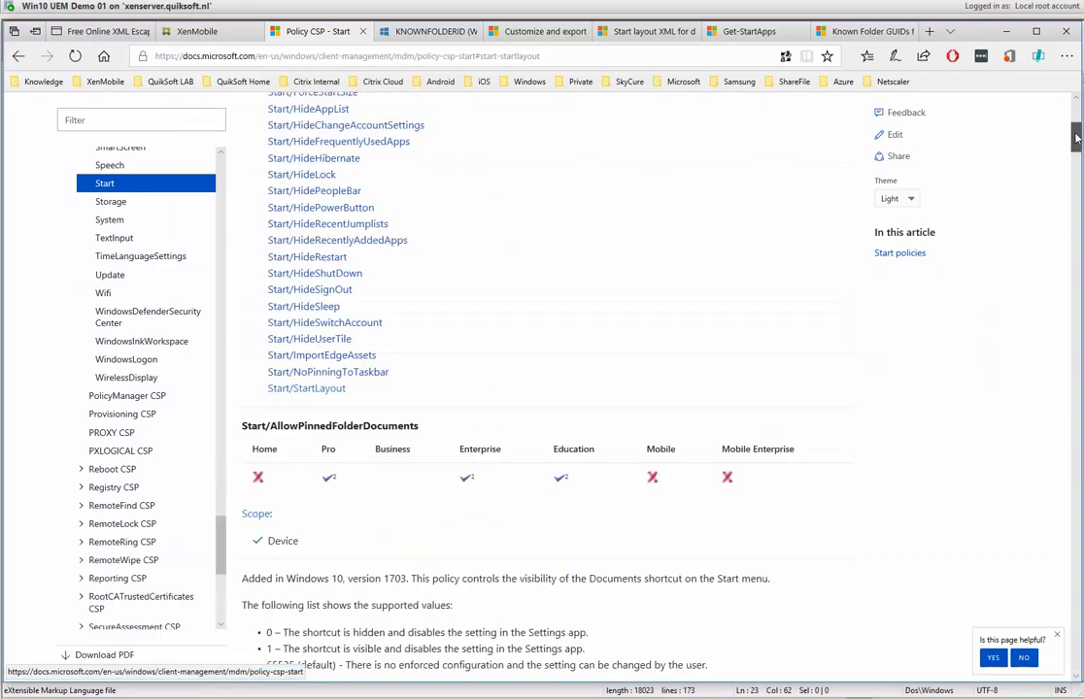
drag(1074, 138, 1048, 640)
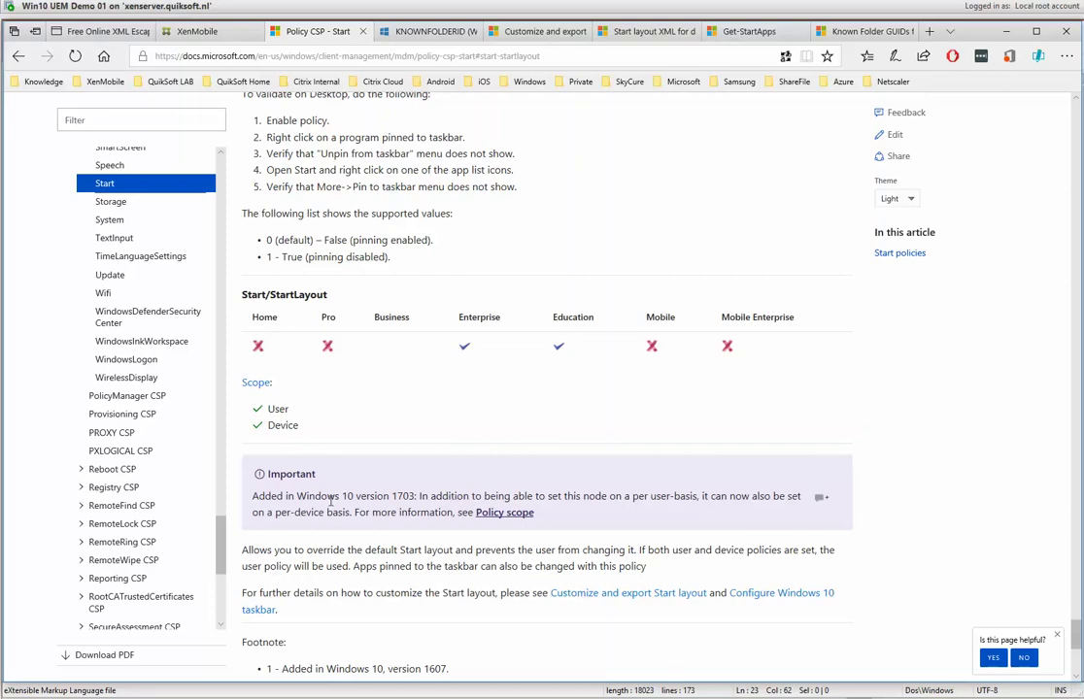
drag(417, 496, 251, 497)
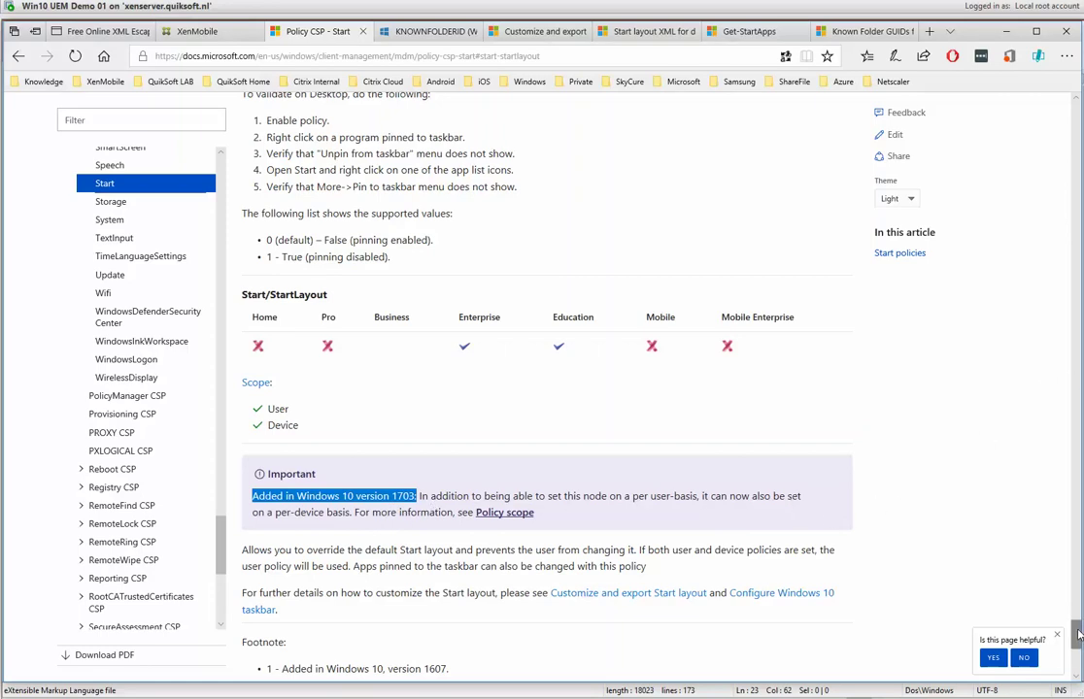
scroll(1078, 634, down, 2)
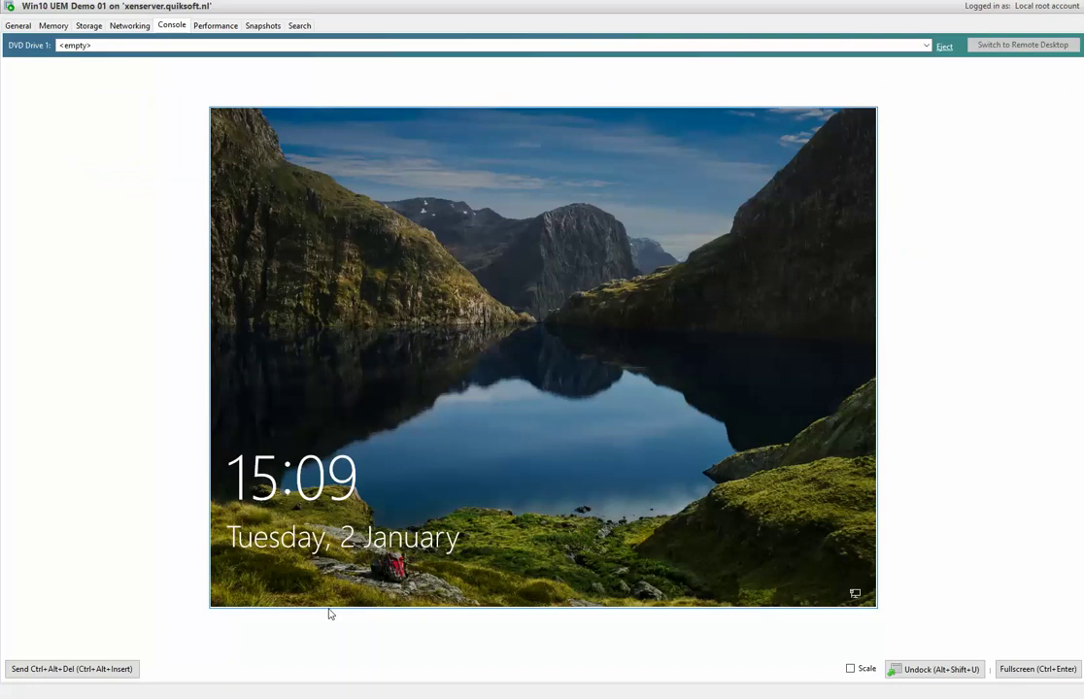
Sign in to the Win10 UEM Demo 01 VM via Ctrl+Alt+Del with the account password.
click(71, 669)
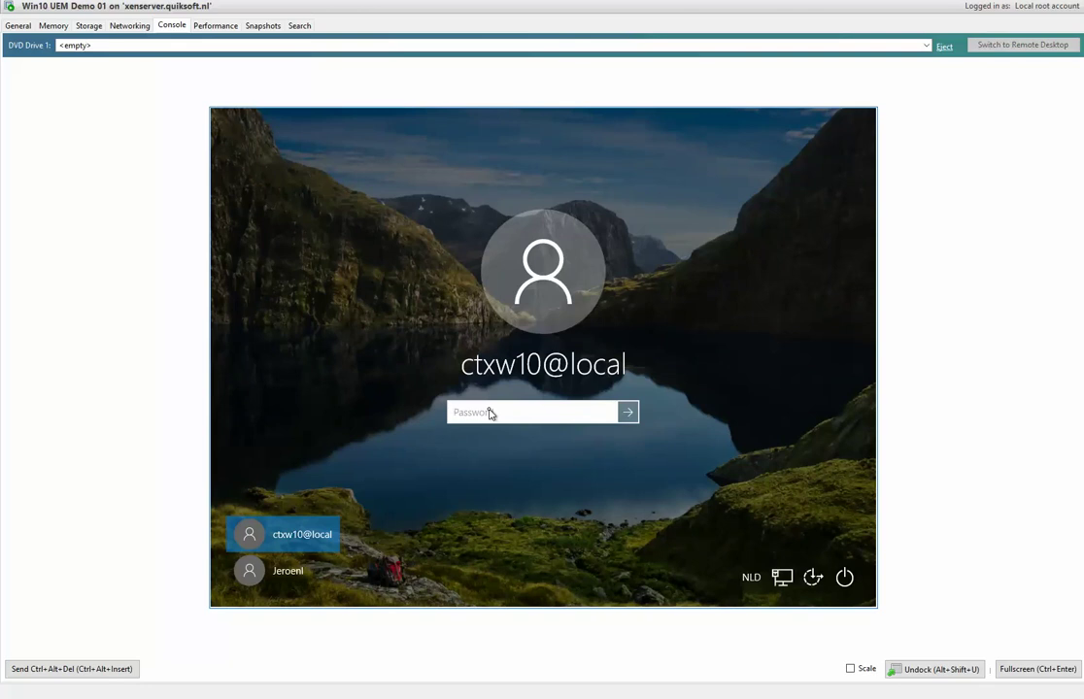
text(••••)
key(Return)
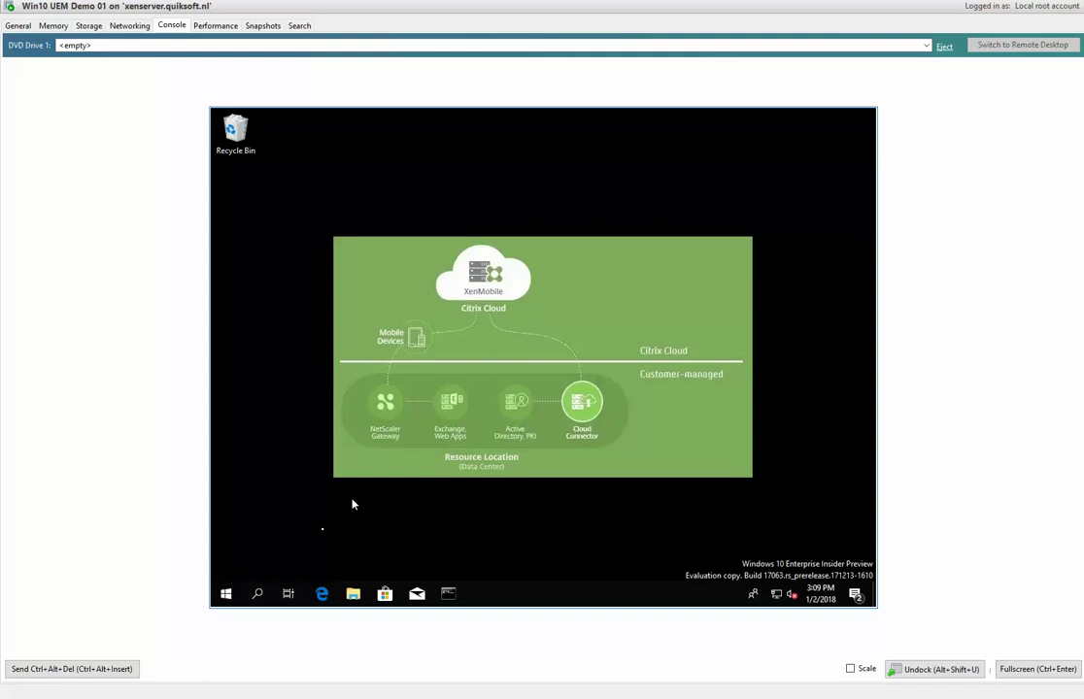
Review the Tools, Enterprise Managed Apps and MicroSoft Office Start groups, then bring up the PowerShell tile's options.
click(226, 594)
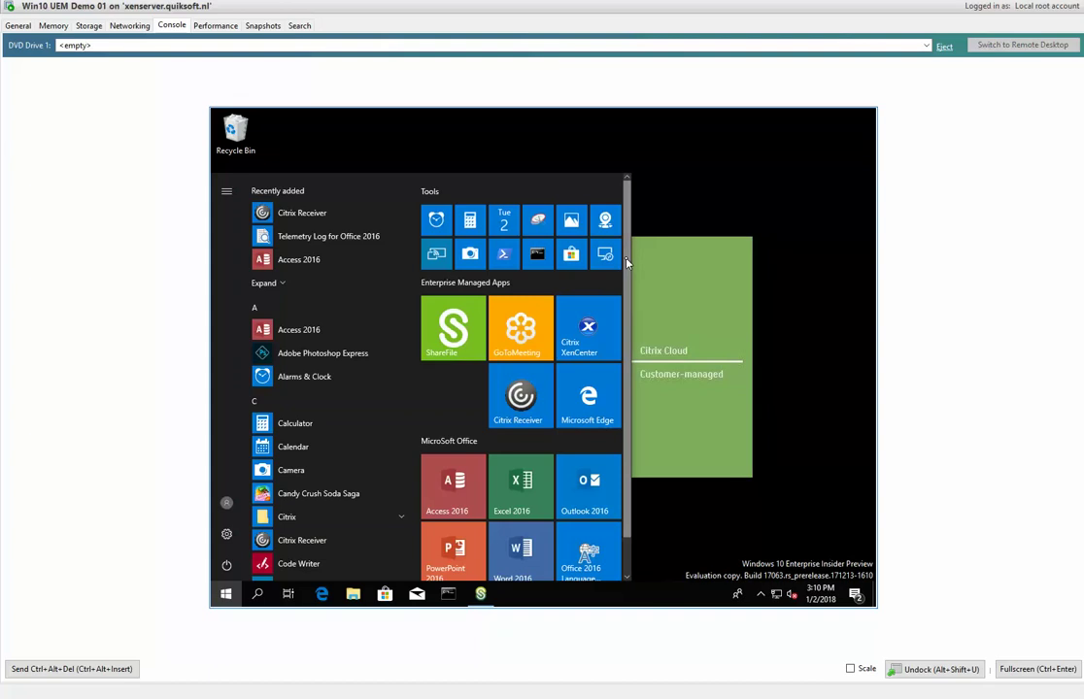
scroll(630, 277, down, 2)
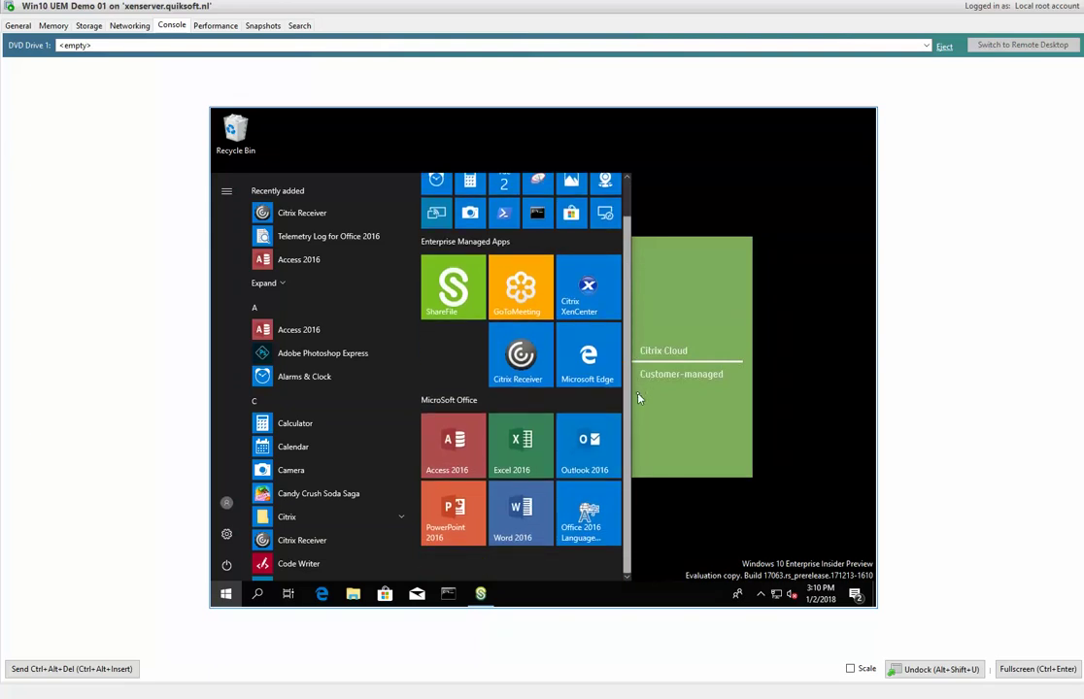
scroll(636, 281, up, 2)
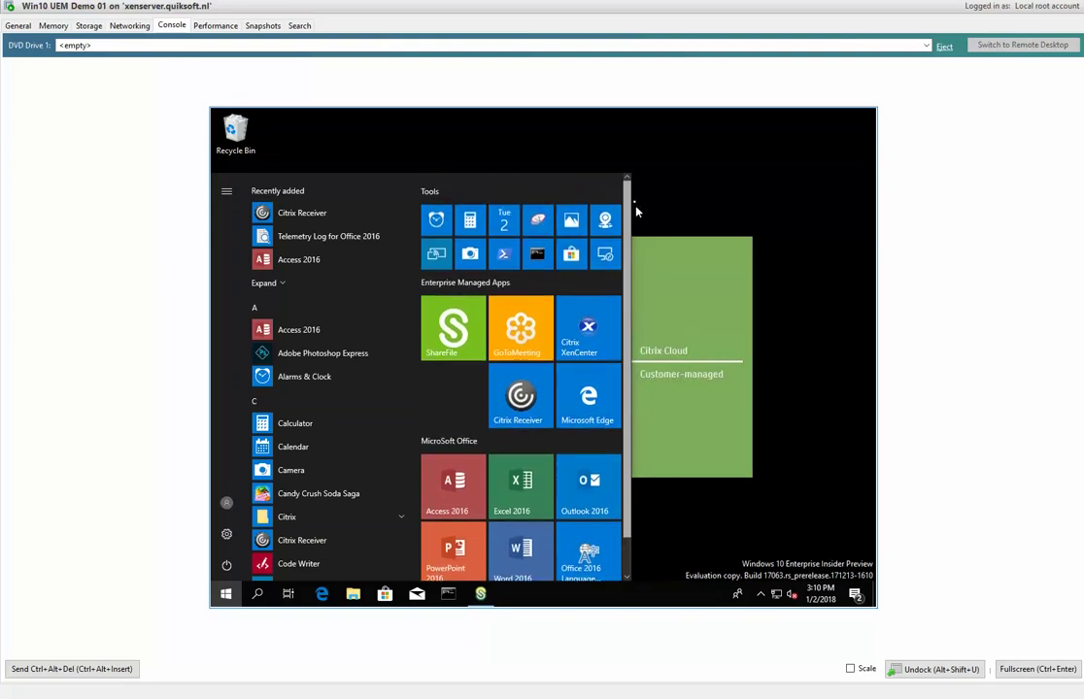
right_click(506, 257)
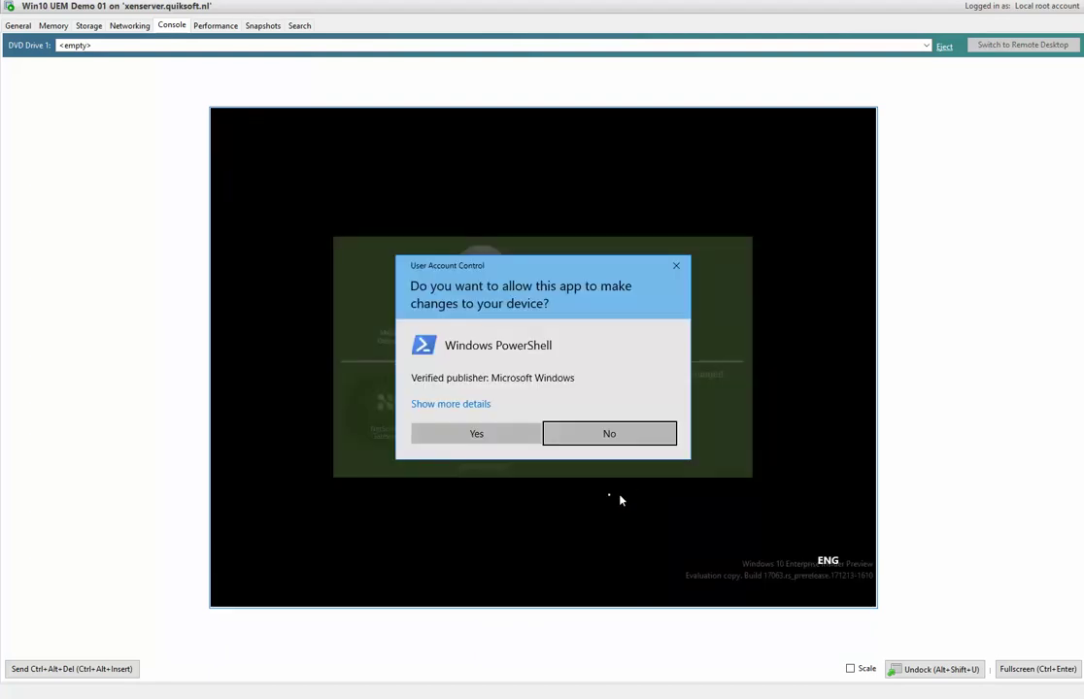
Allow PowerShell as administrator and dismiss the ShareFile Drive Mapper error and settings.
click(532, 443)
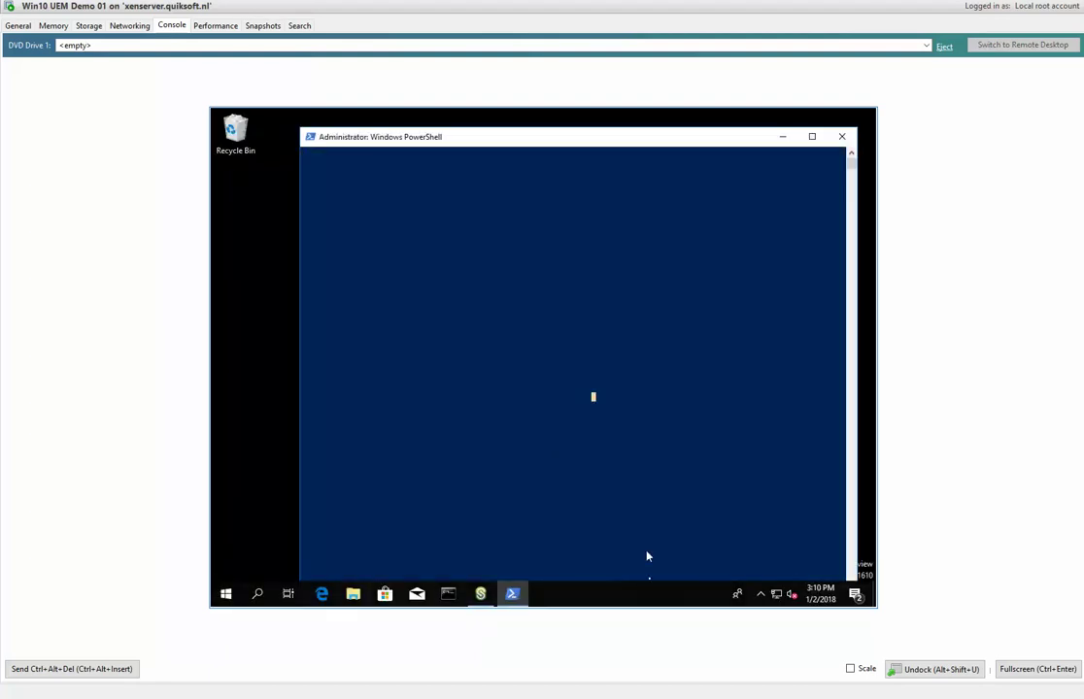
click(479, 593)
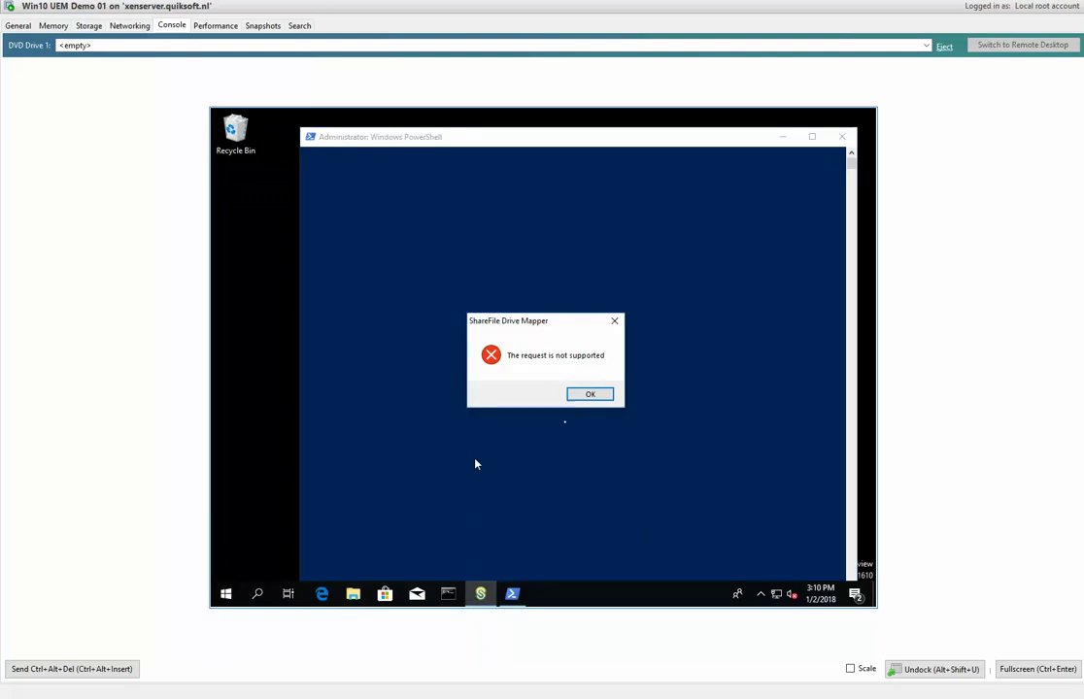
click(588, 393)
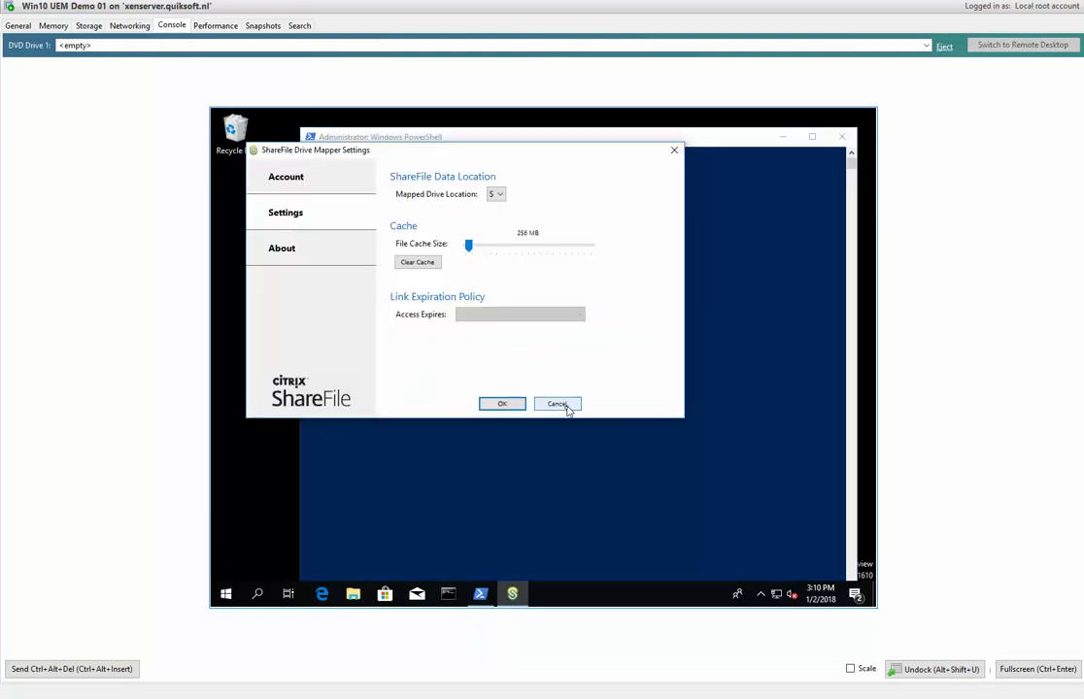
click(558, 404)
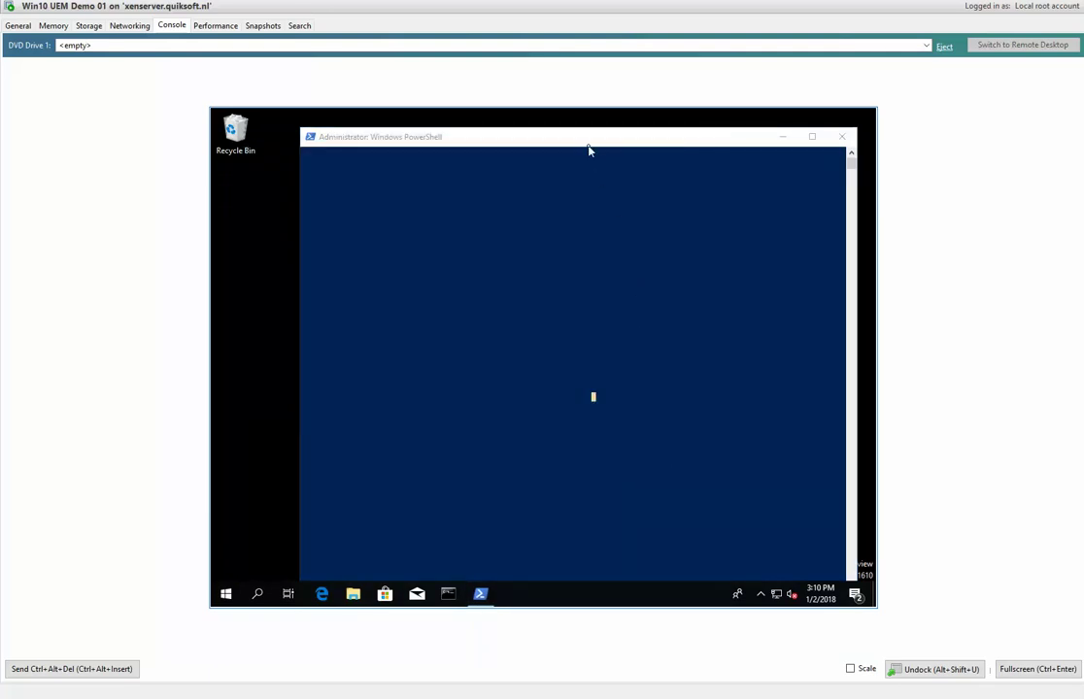
Ready the admin PowerShell prompt by exiting select mode, then return to startlayout.xml in Notepad++.
click(644, 392)
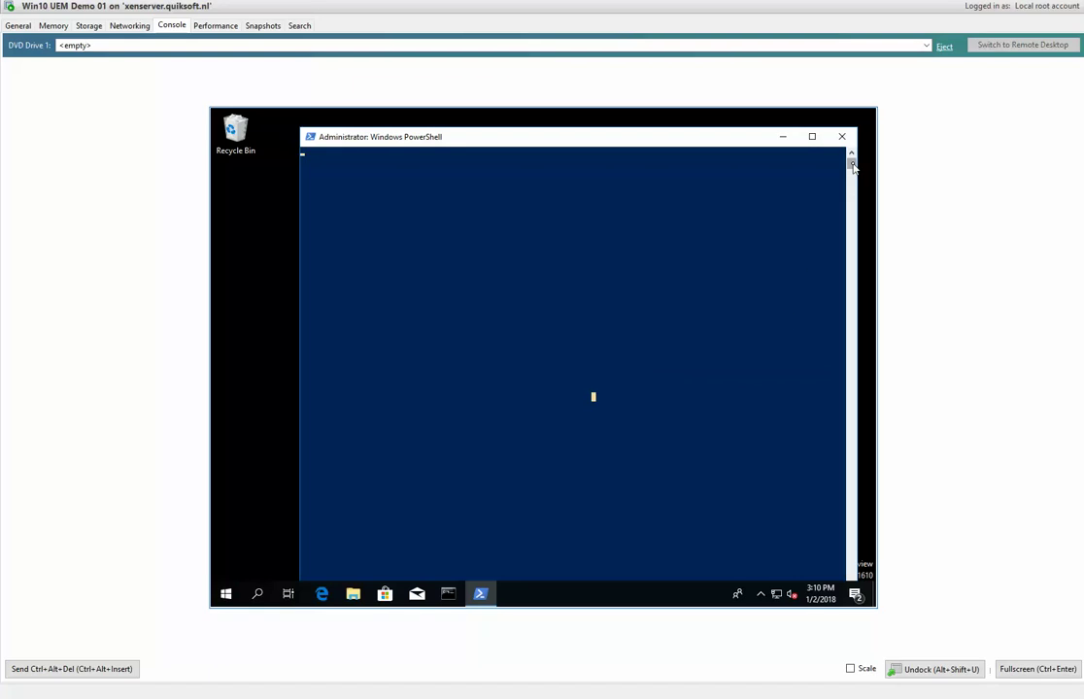
click(684, 181)
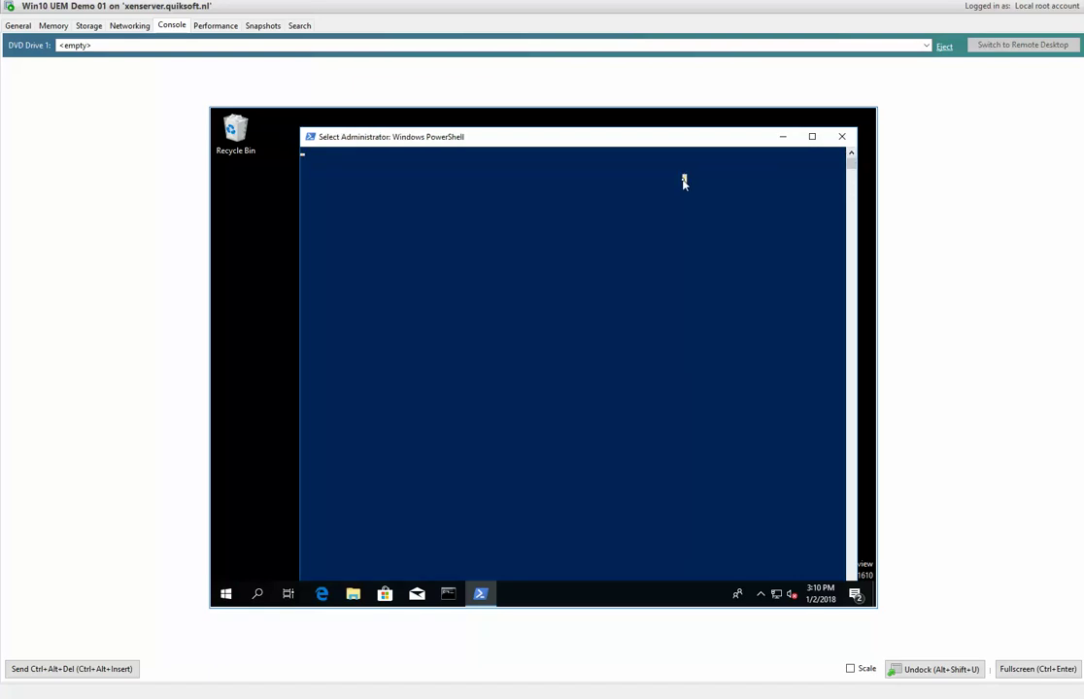
key(Escape)
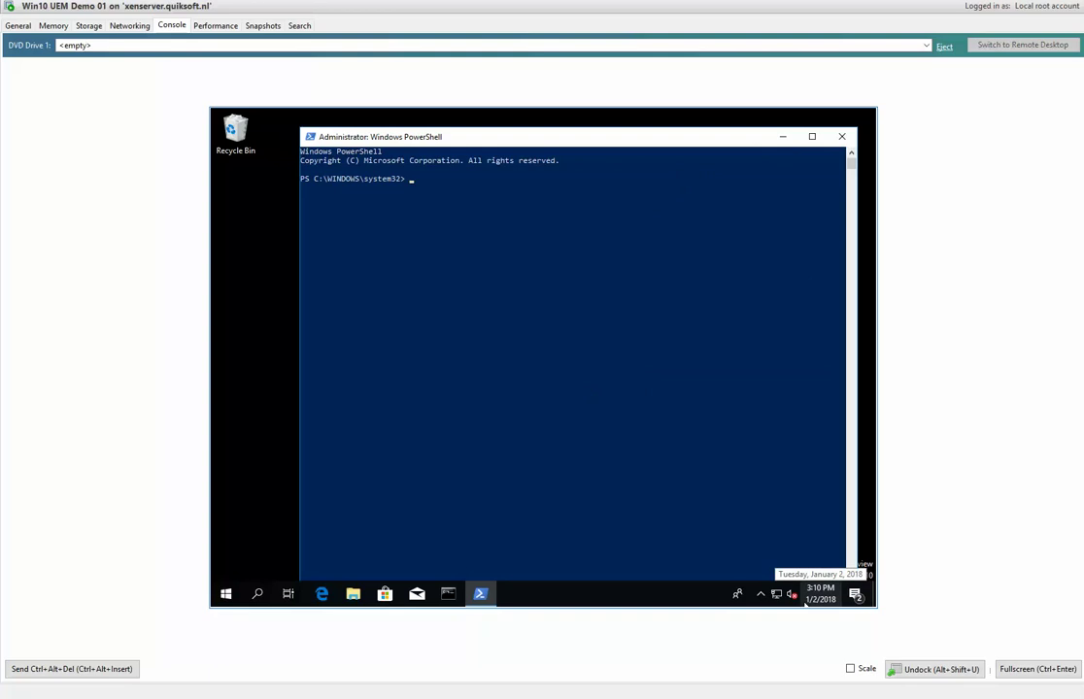
mouse_move(782, 692)
click(779, 649)
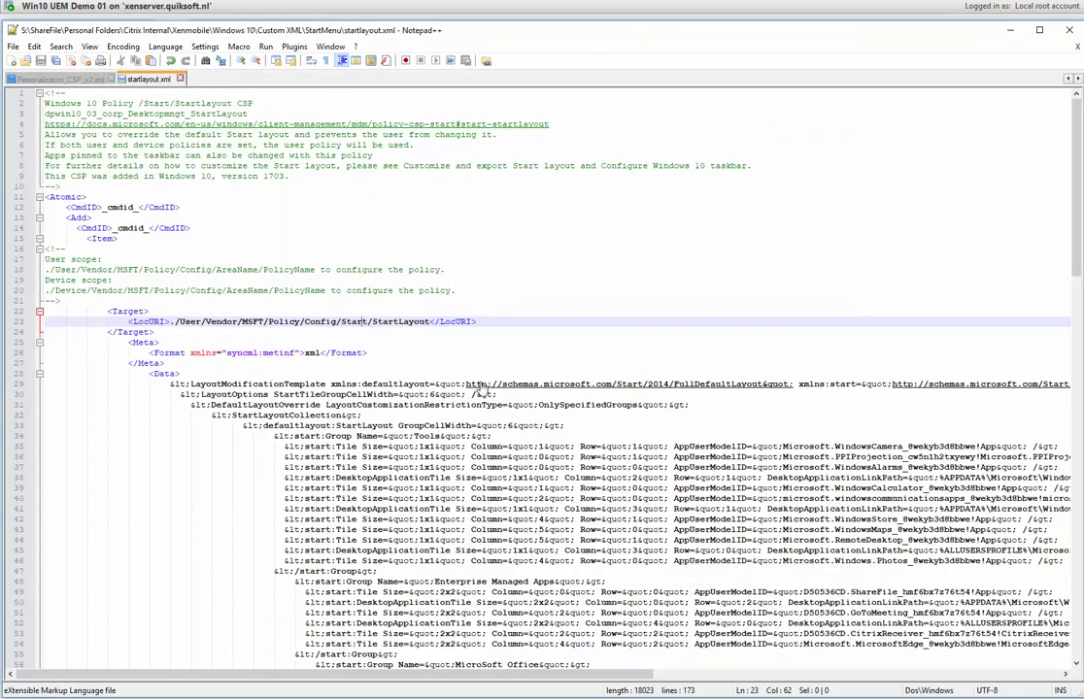
Copy 'Export-StartLayout -Path C:\LayoutModification.xml' from line 76 and paste it into the VM's PowerShell.
scroll(1062, 281, down, 17)
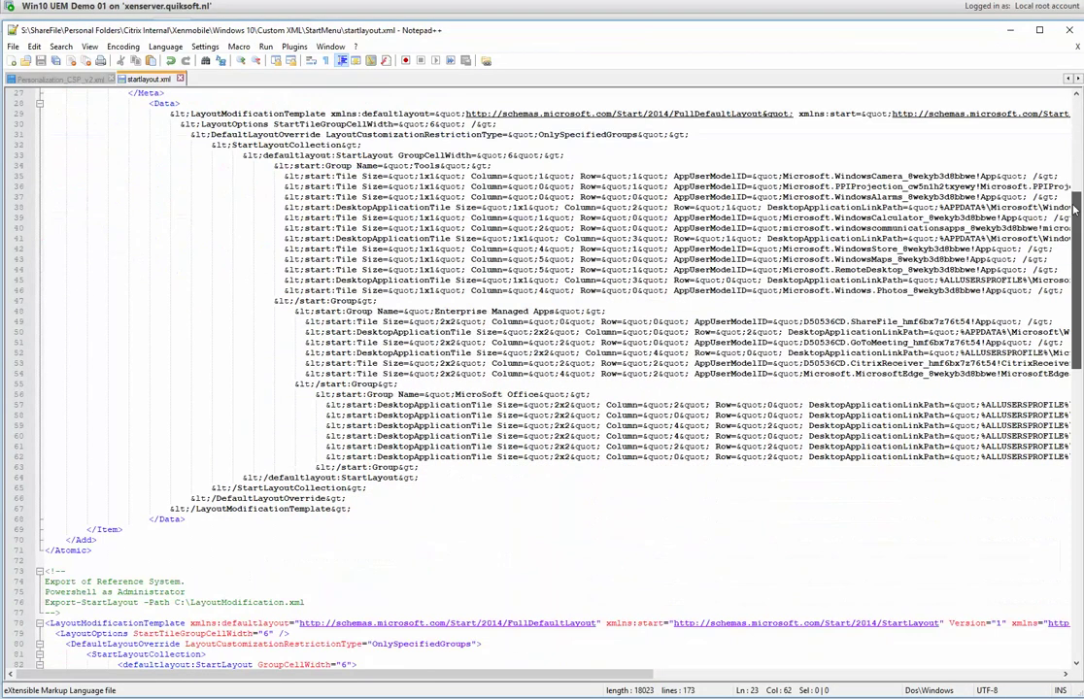
scroll(1062, 282, down, 2)
scroll(1062, 297, down, 20)
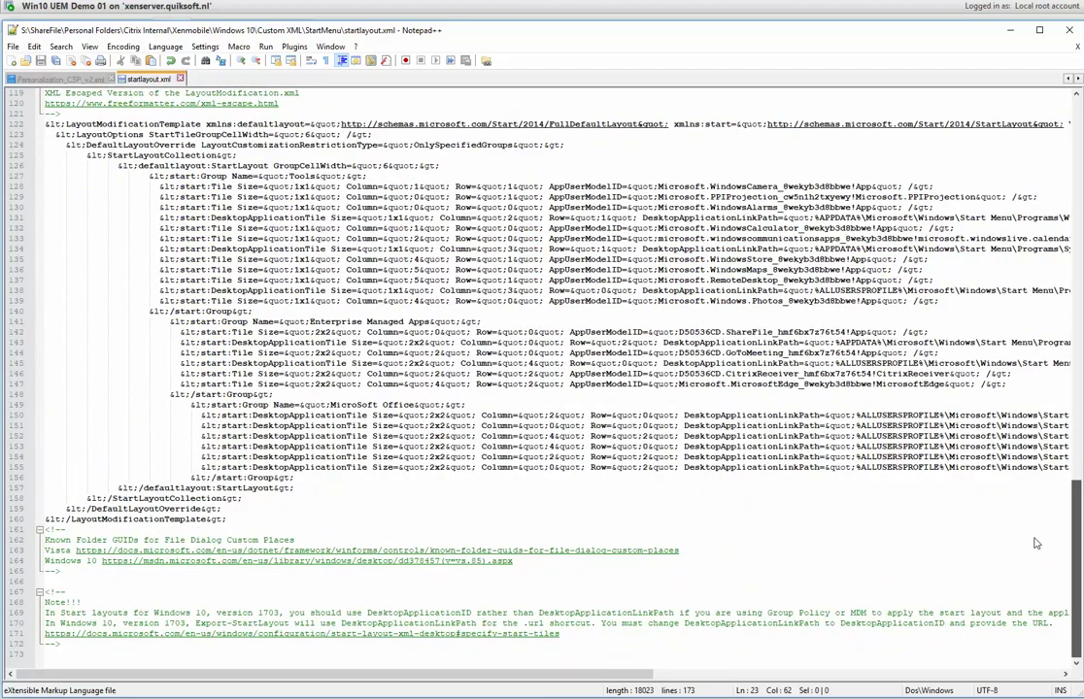
scroll(1035, 539, up, 7)
scroll(1035, 427, up, 12)
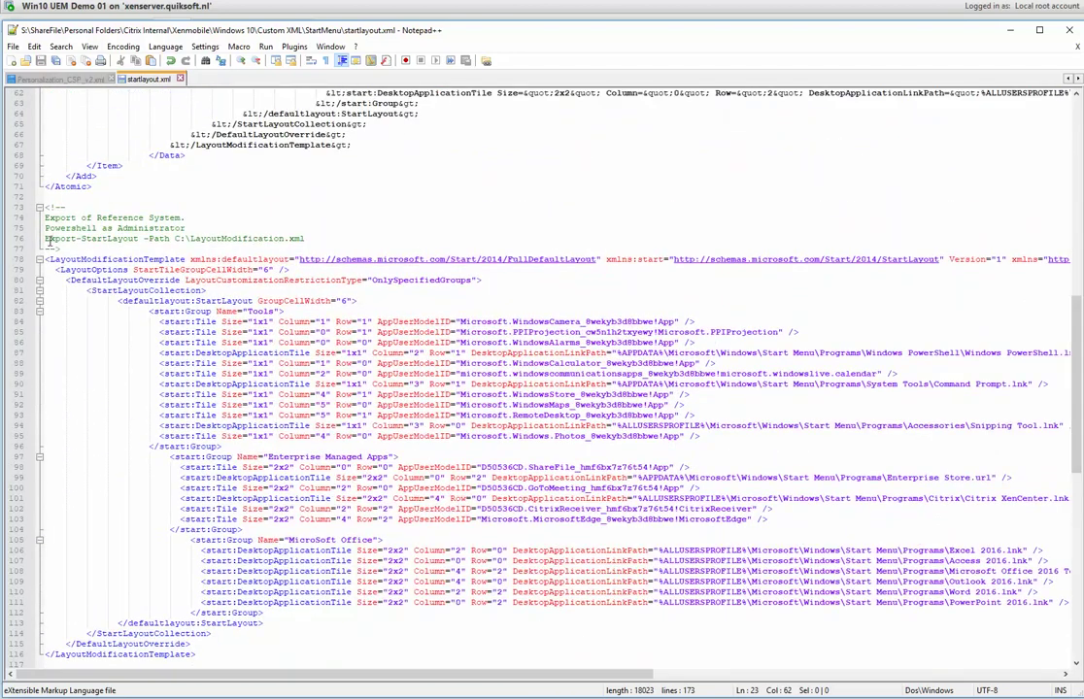
drag(44, 238, 303, 238)
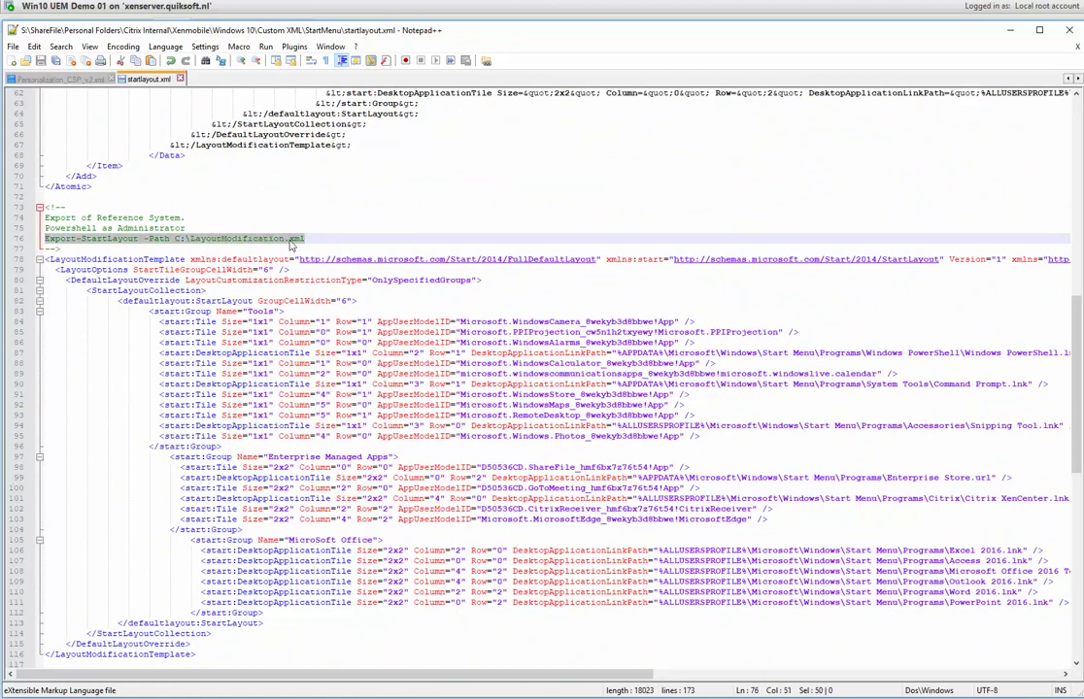
right_click(300, 246)
click(321, 264)
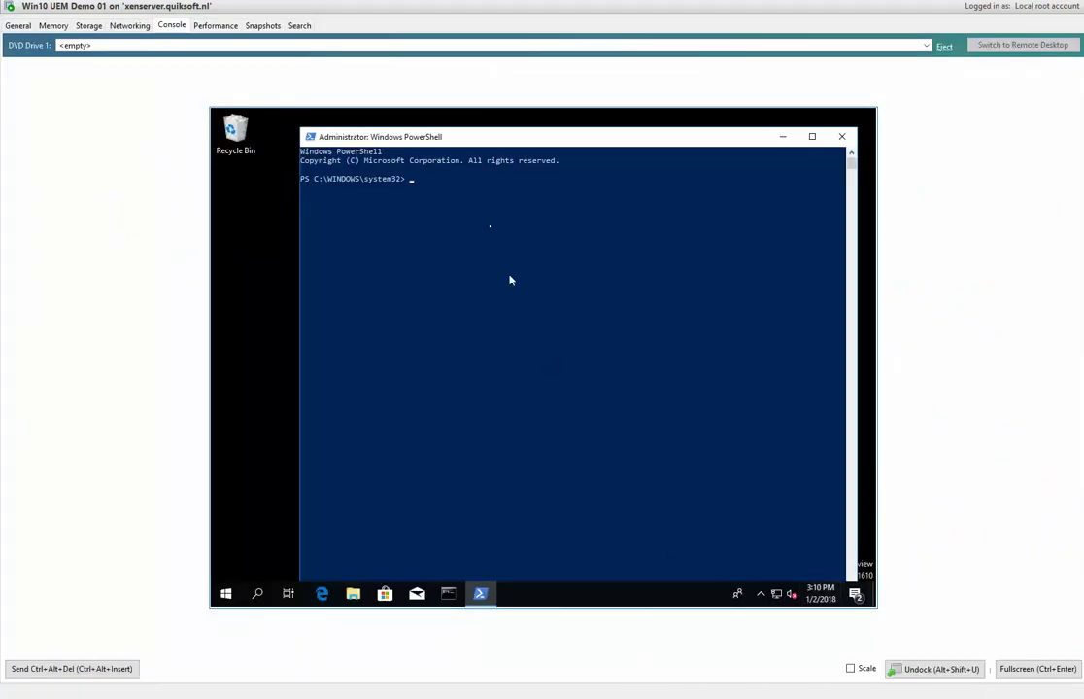
right_click(475, 188)
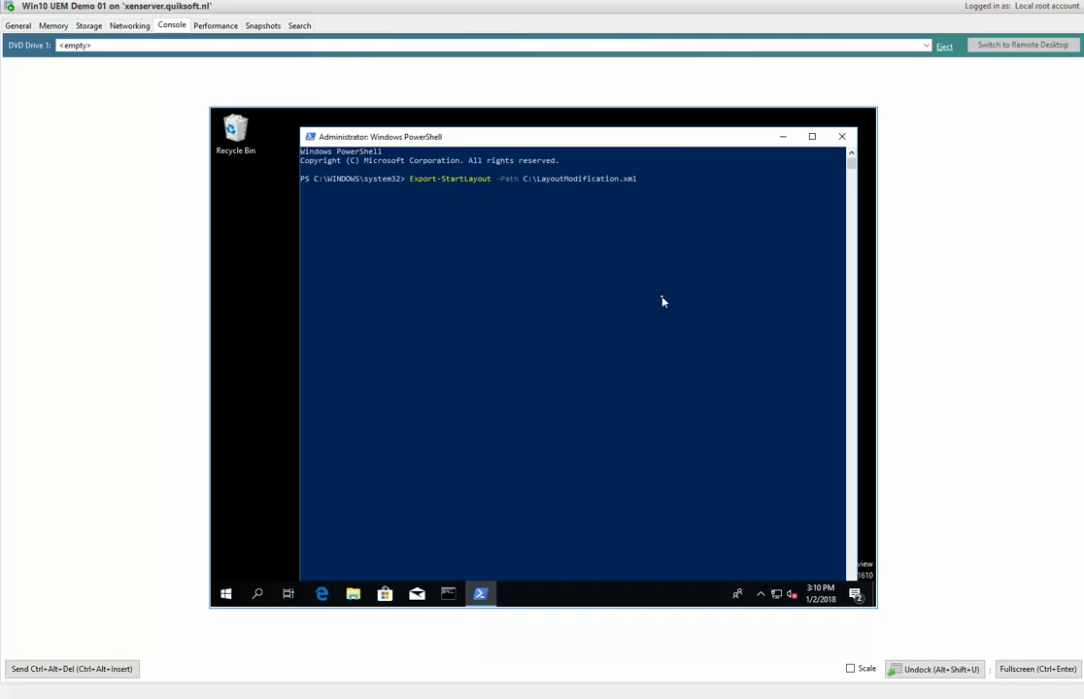
Change the export path to C:\LayoutModification2.xml, run it, and launch File Explorer in the VM.
text(2)
key(Return)
click(352, 595)
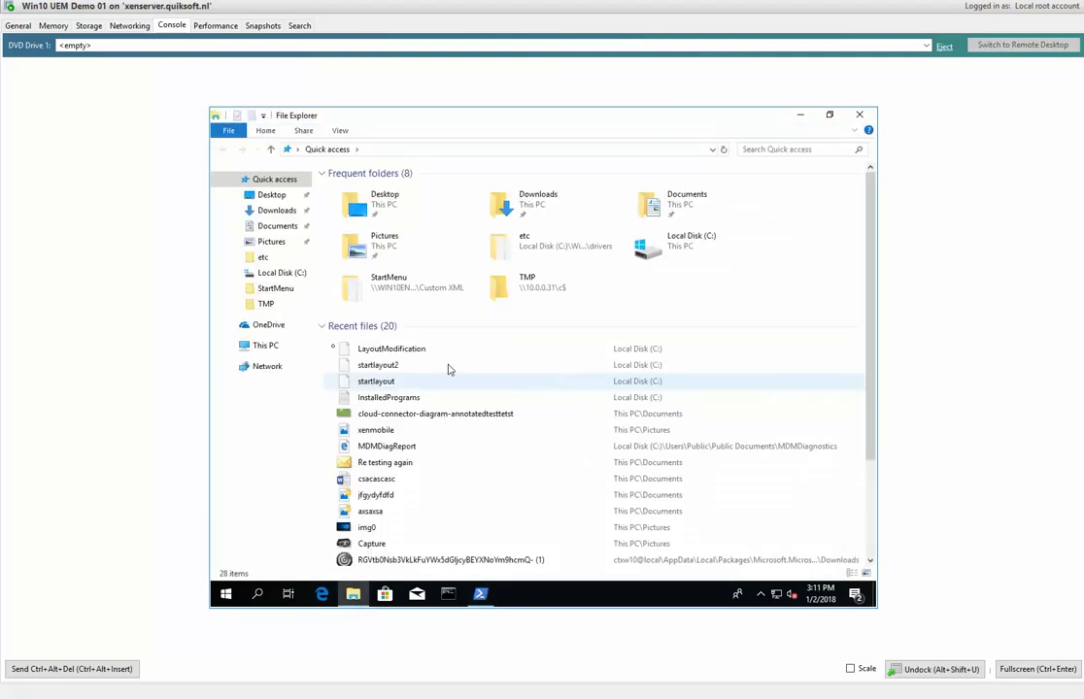
Open LayoutModification2 from Local Disk (C:) in Notepad, dismissing the Windows Firewall notification.
click(265, 347)
click(284, 273)
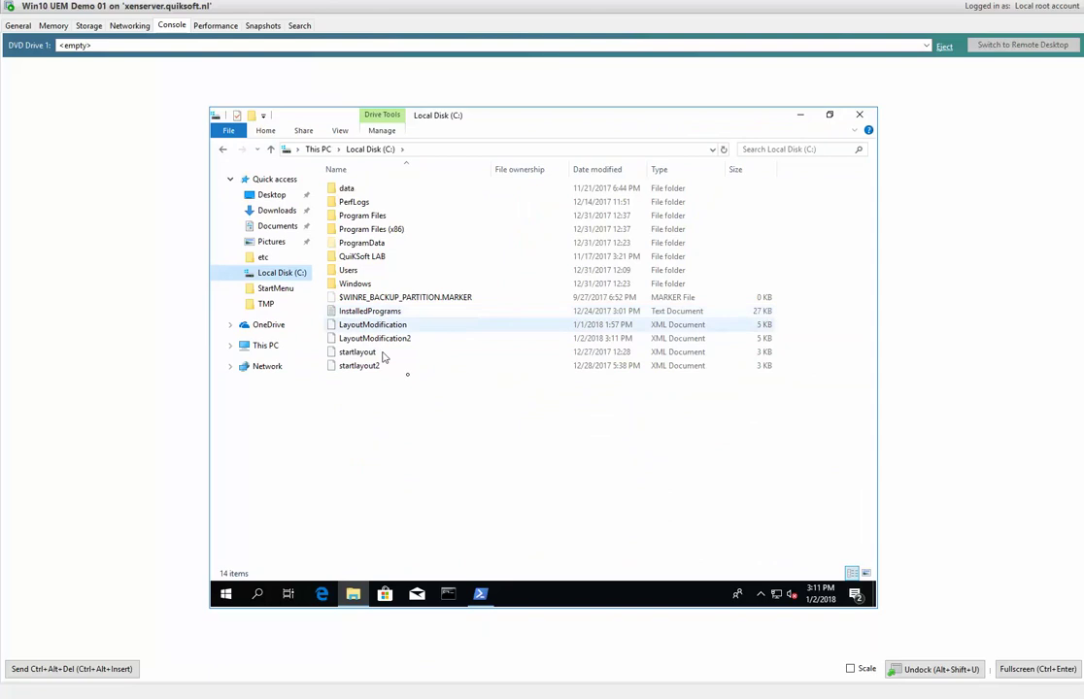
right_click(391, 340)
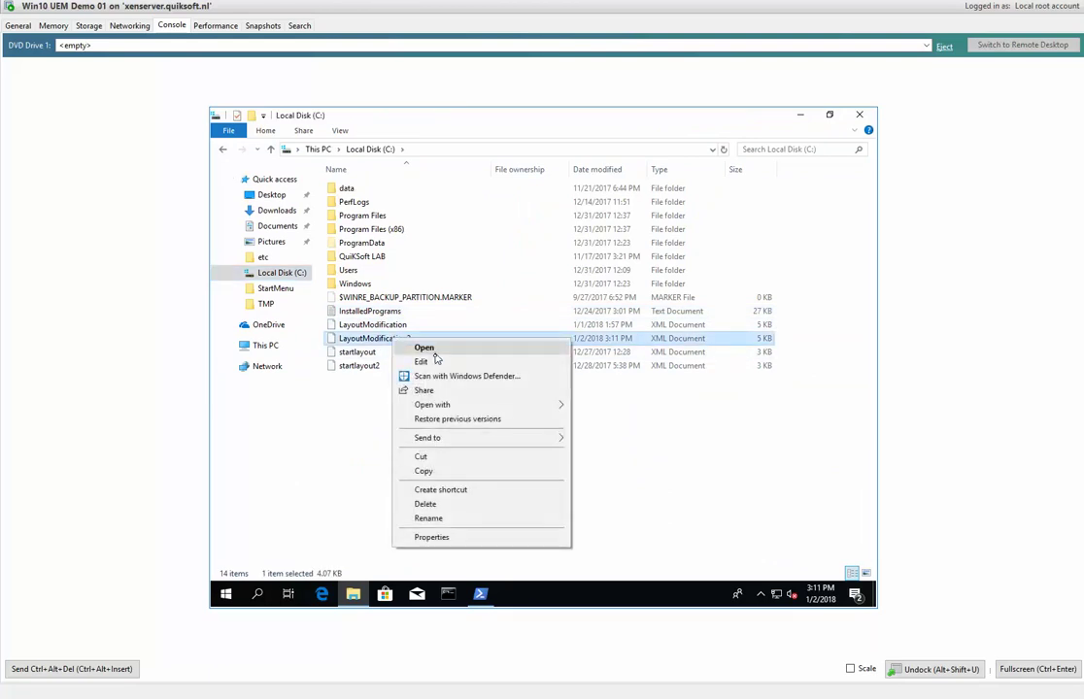
click(433, 362)
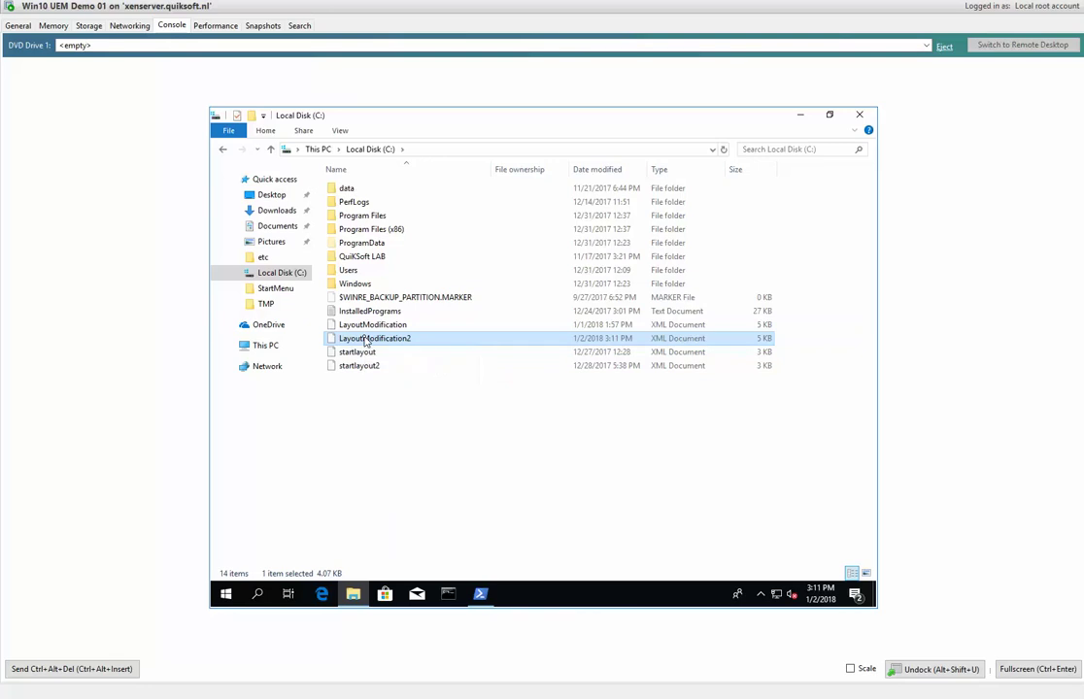
right_click(365, 340)
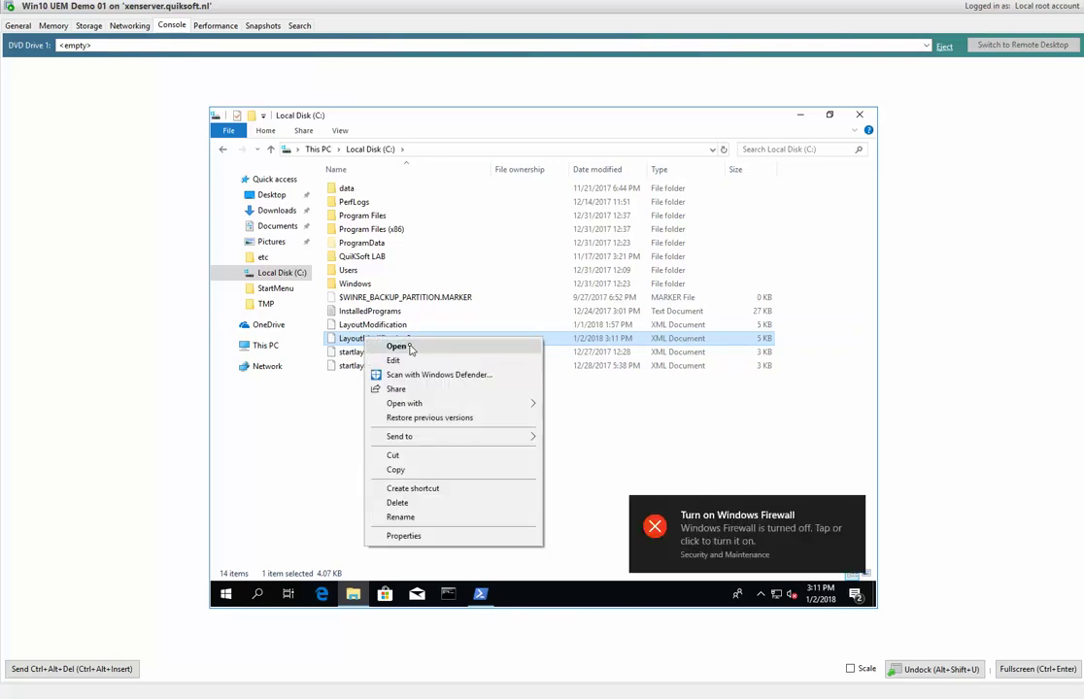
click(855, 509)
click(641, 463)
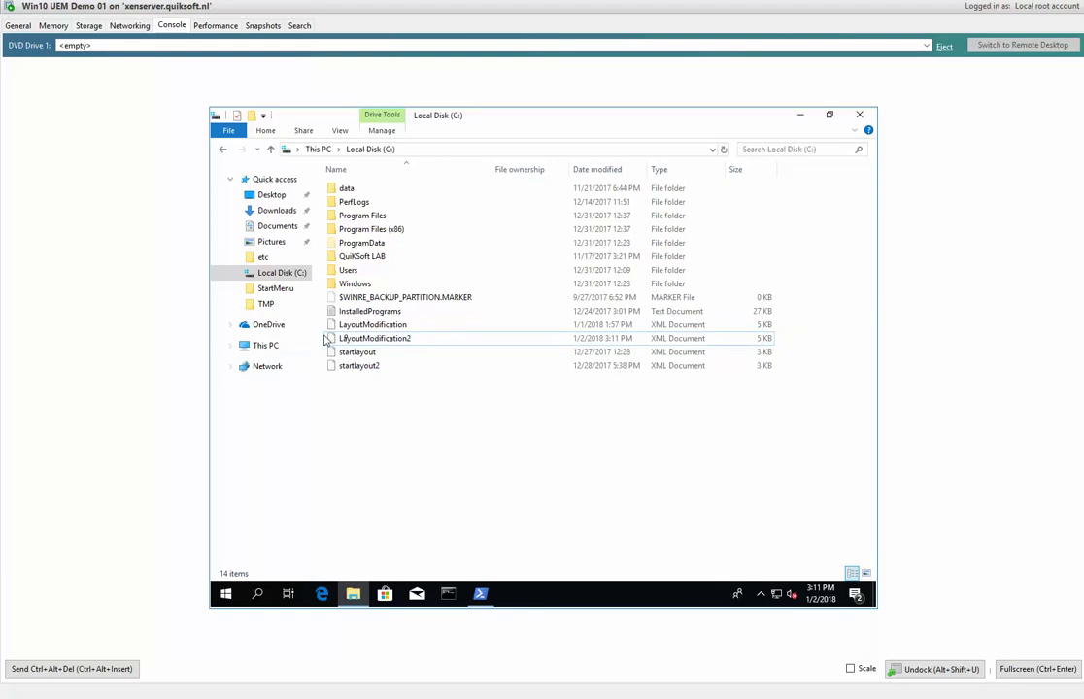
right_click(356, 340)
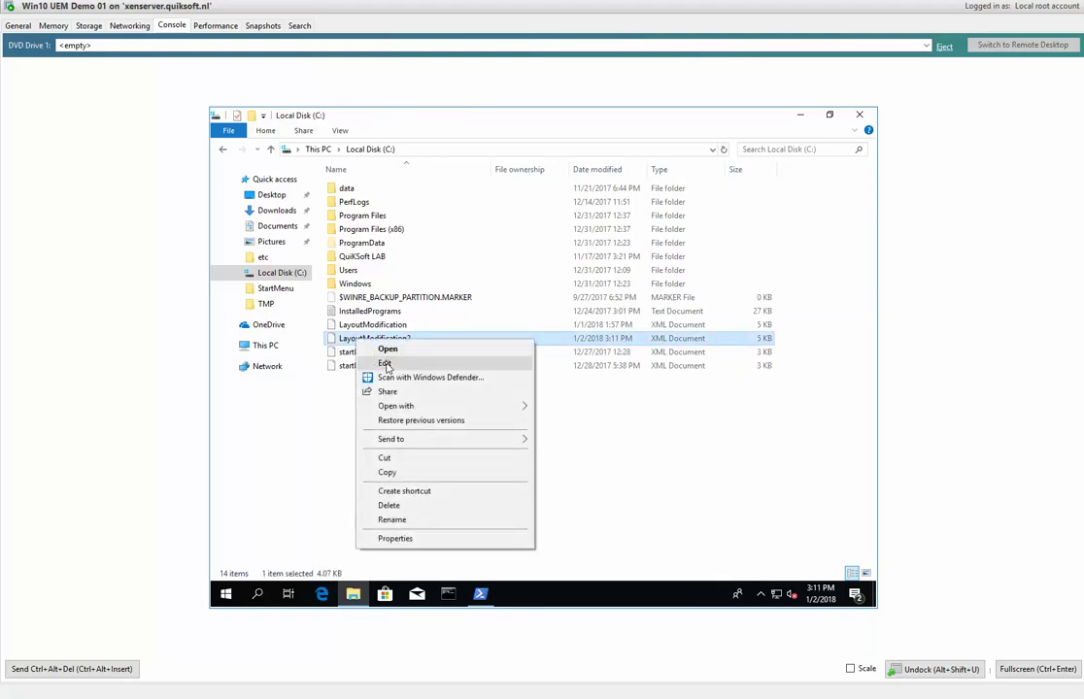
click(384, 363)
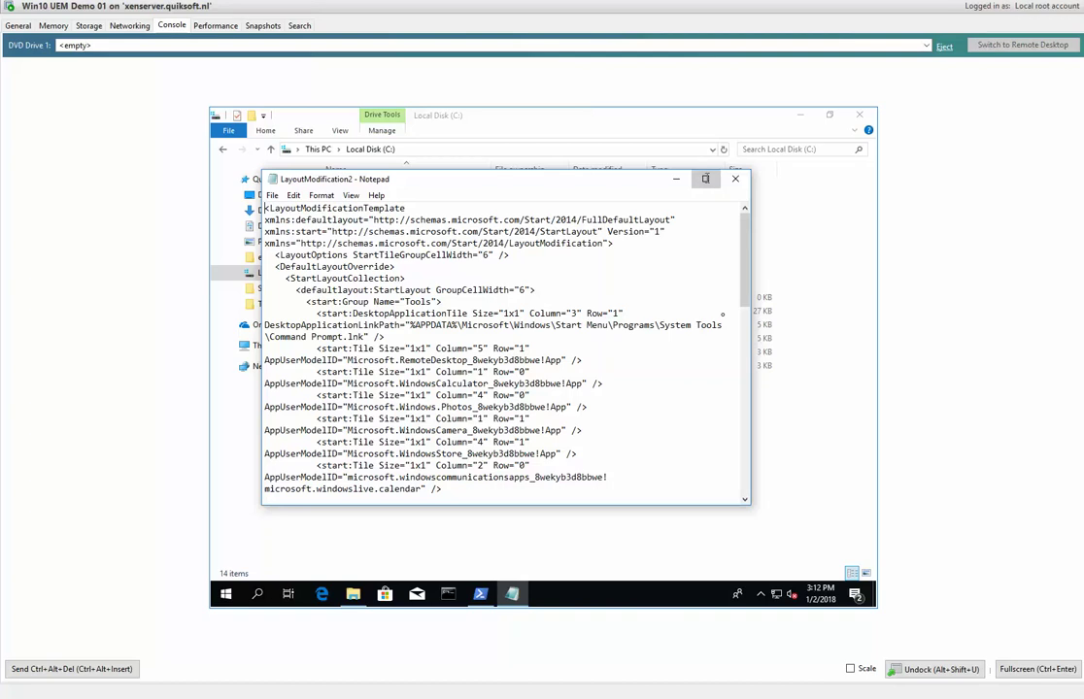
Maximize Notepad and highlight the Tools, Enterprise Managed Apps and MicroSoft Office group entries.
click(706, 180)
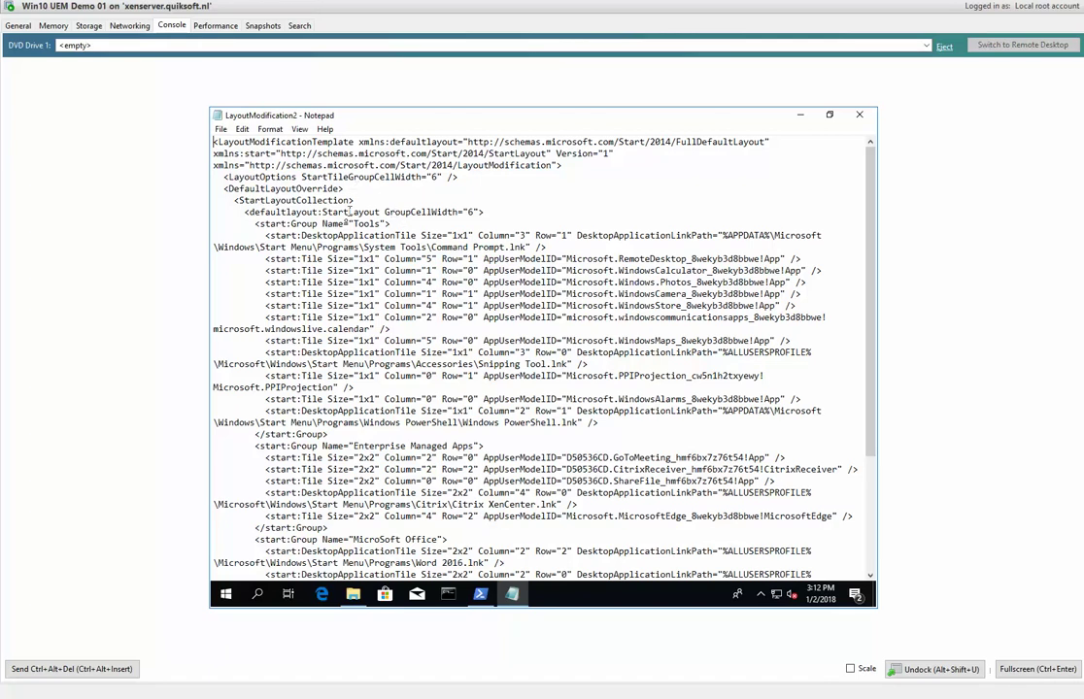
drag(393, 225, 316, 212)
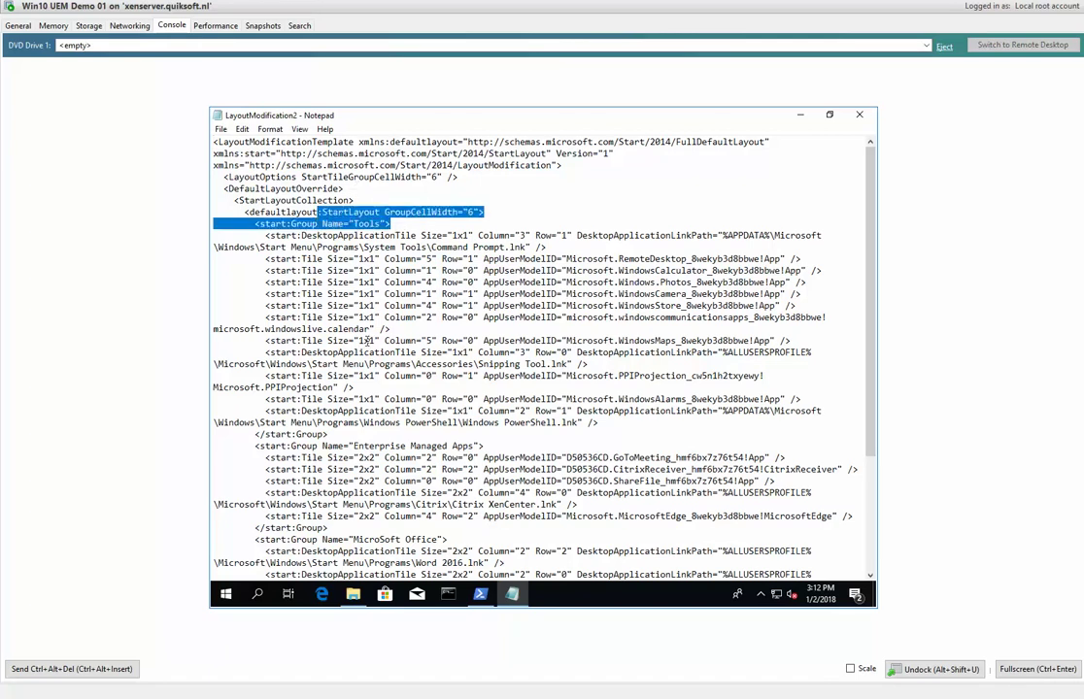
drag(480, 446, 364, 446)
drag(448, 540, 409, 531)
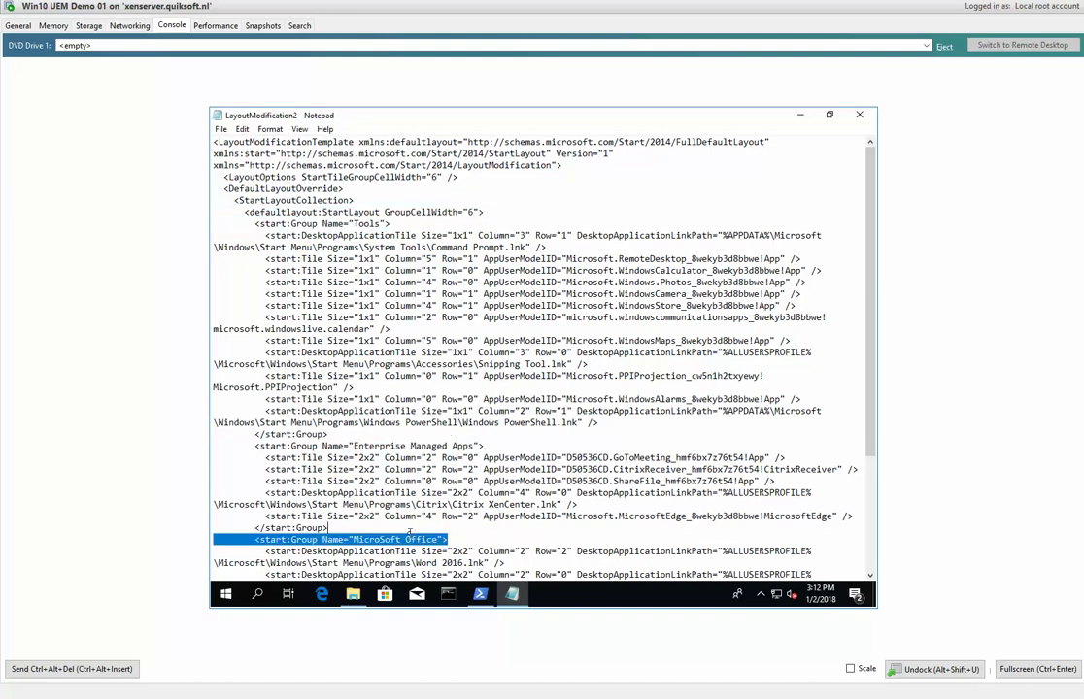
drag(456, 258, 745, 317)
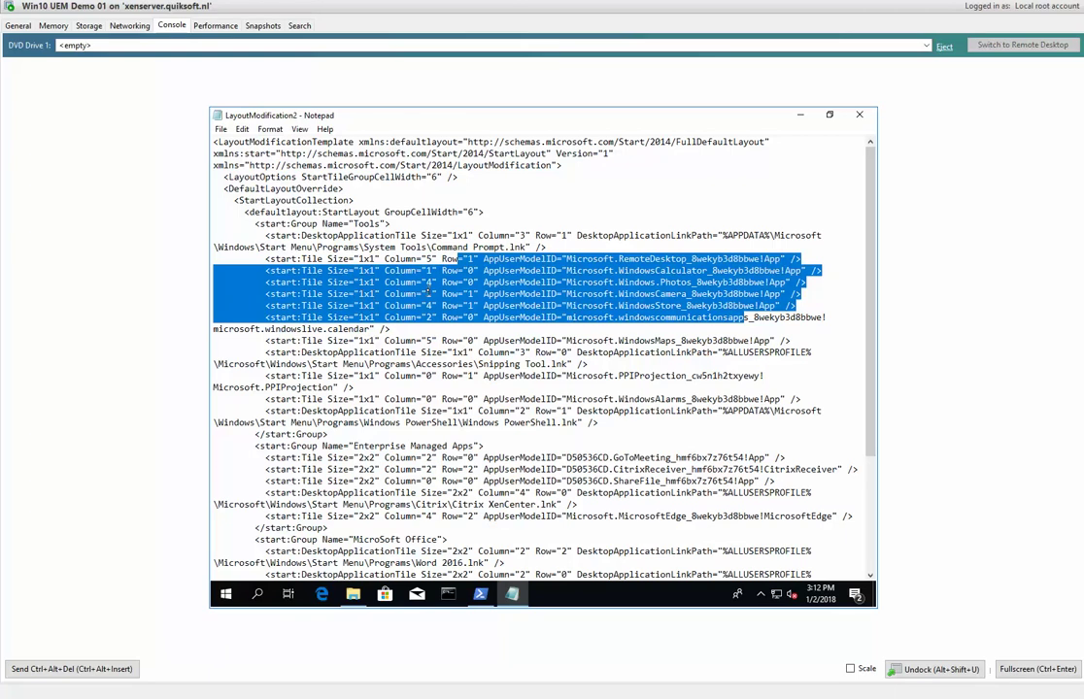
click(396, 271)
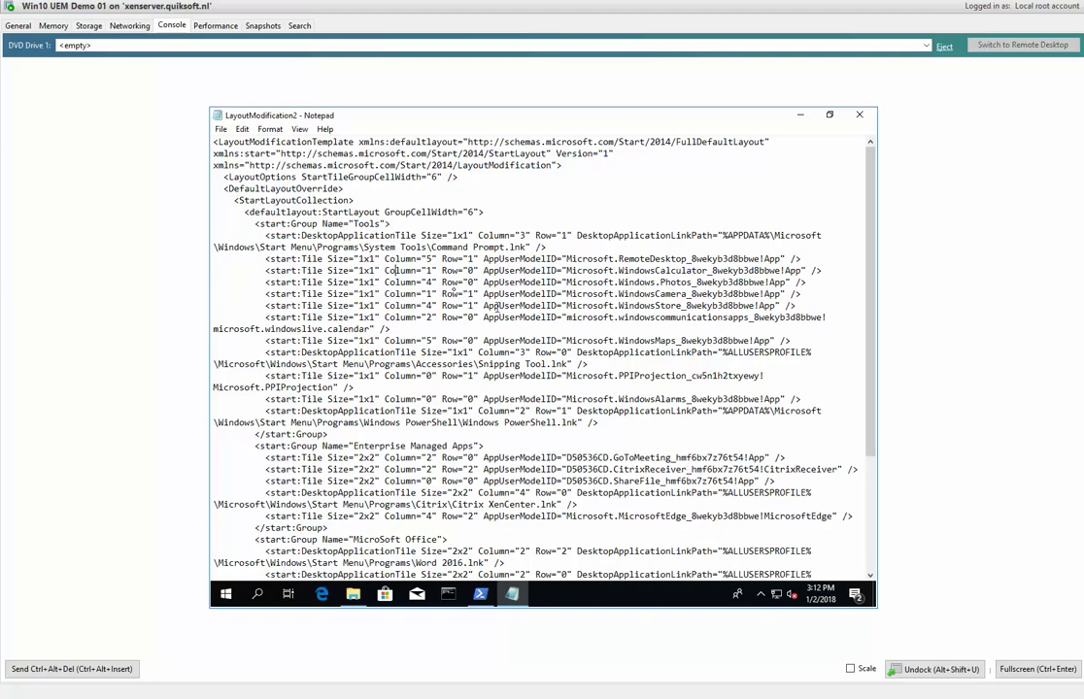
Highlight the first tile's Column="5" value, scroll to the XML's end, and return to Notepad++.
drag(384, 259, 483, 260)
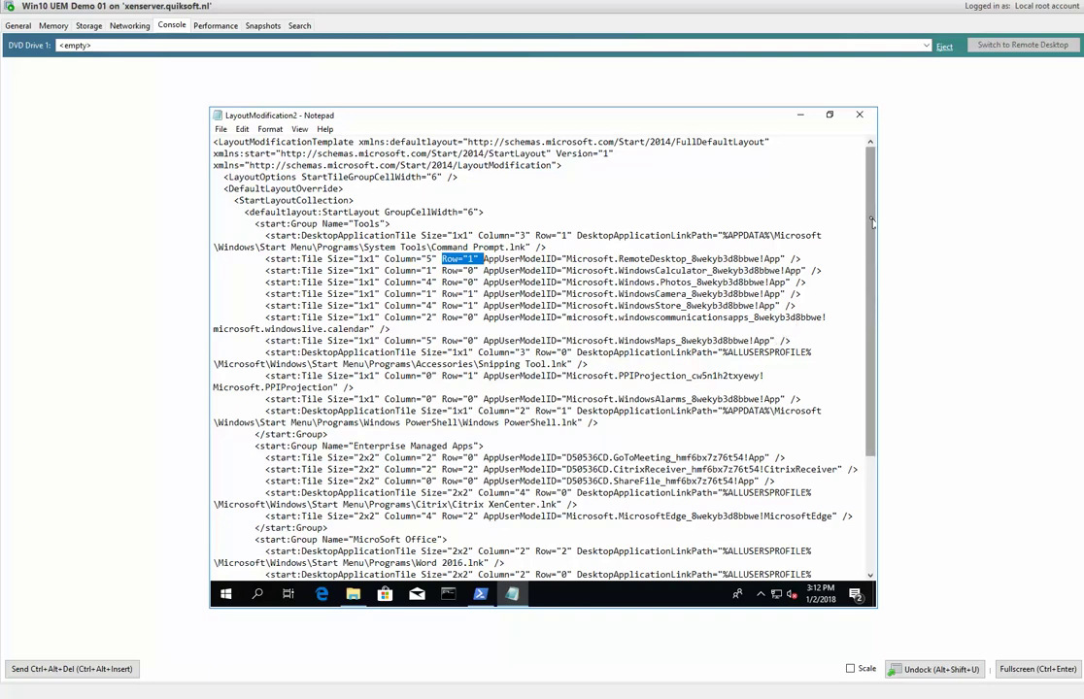
drag(872, 233, 872, 412)
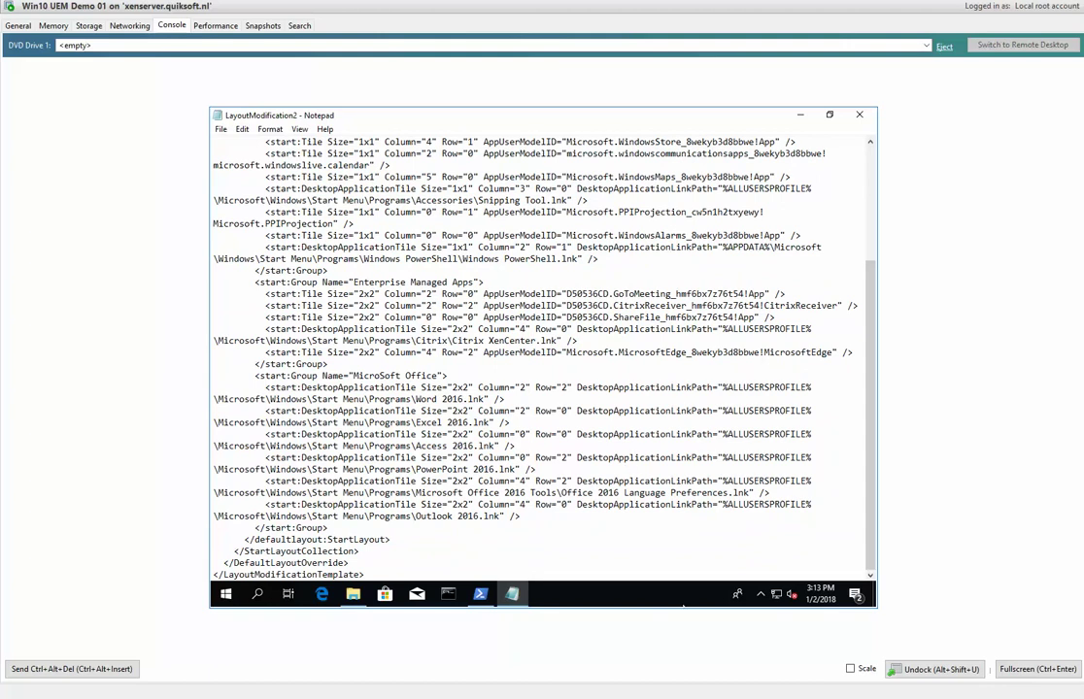
key(alt+Tab)
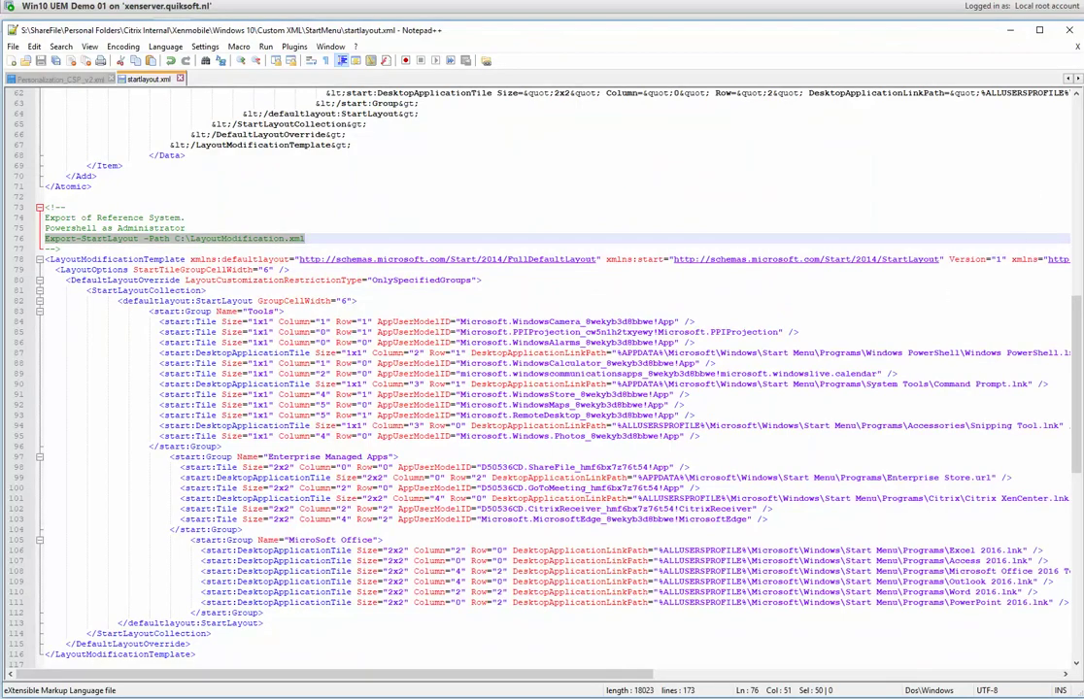
Scroll startlayout.xml slightly, then switch to the Policy CSP Start/StartLayout documentation in Edge.
drag(1076, 370, 1078, 398)
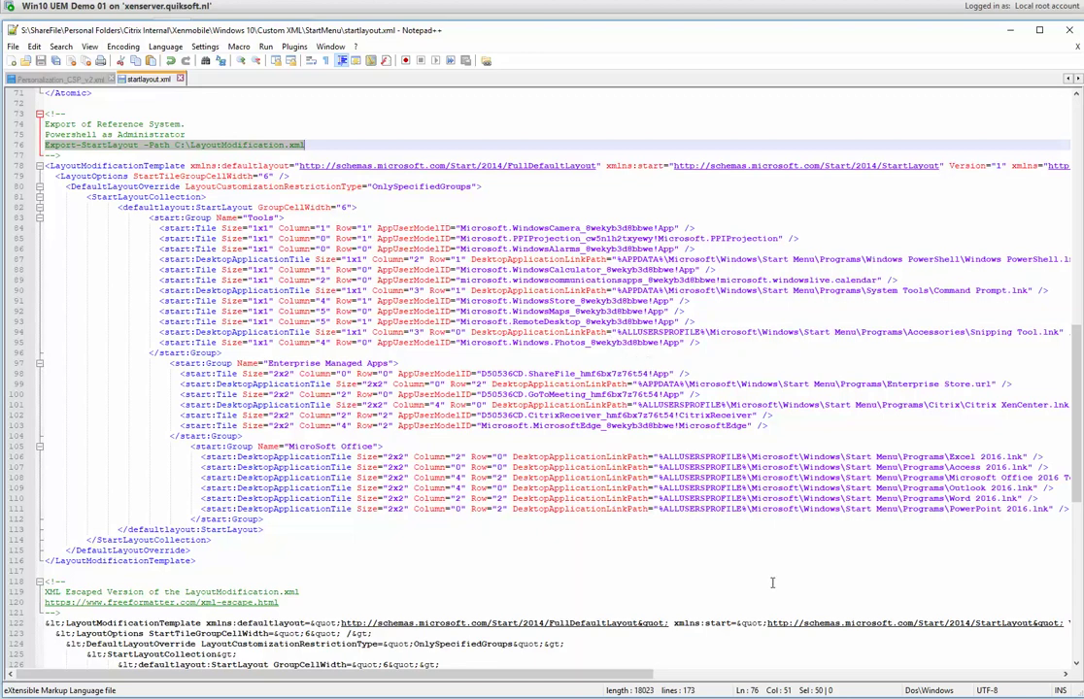
key(alt+Tab)
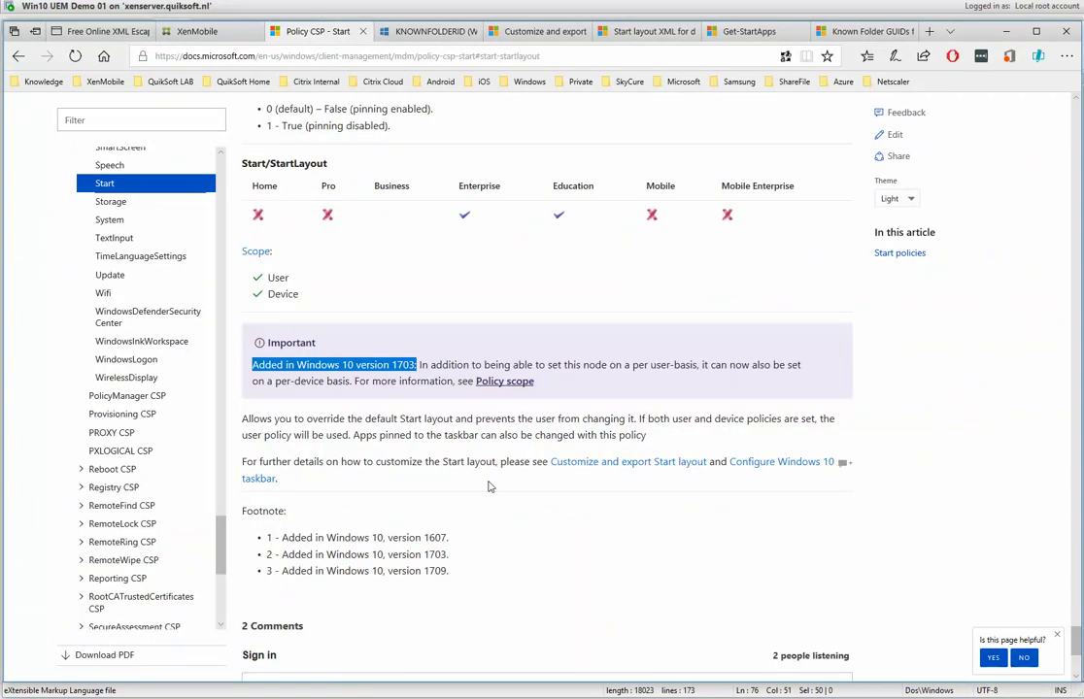
Open the Start layout XML reference and highlight DesktopApplicationLinkPath in the Note and on the Outlook line.
click(504, 34)
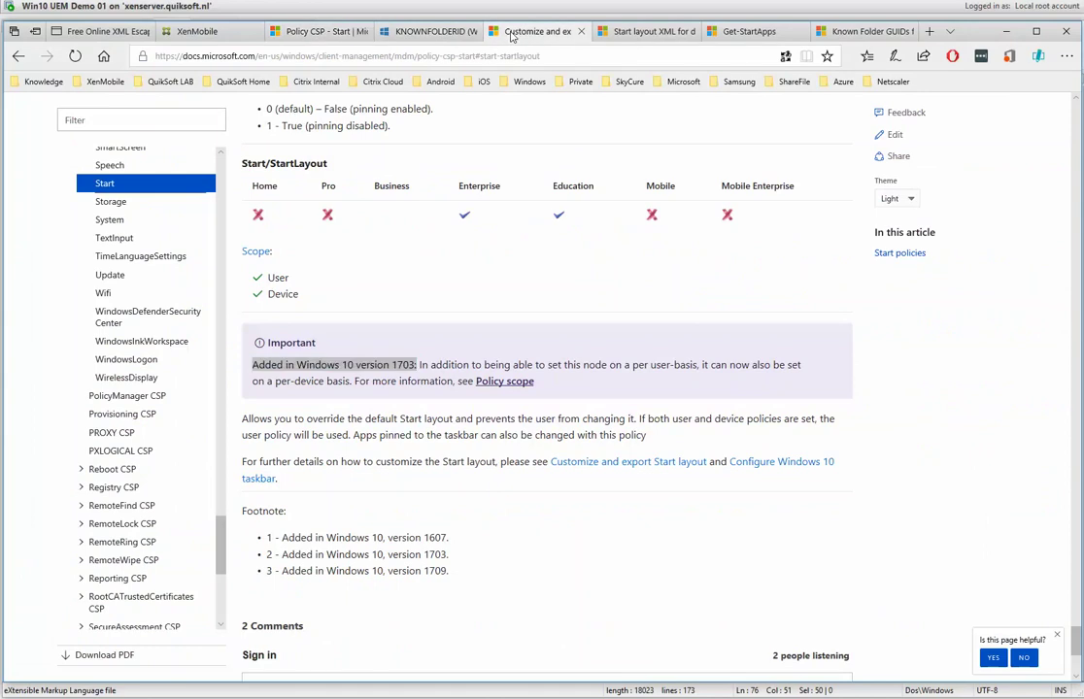
click(662, 34)
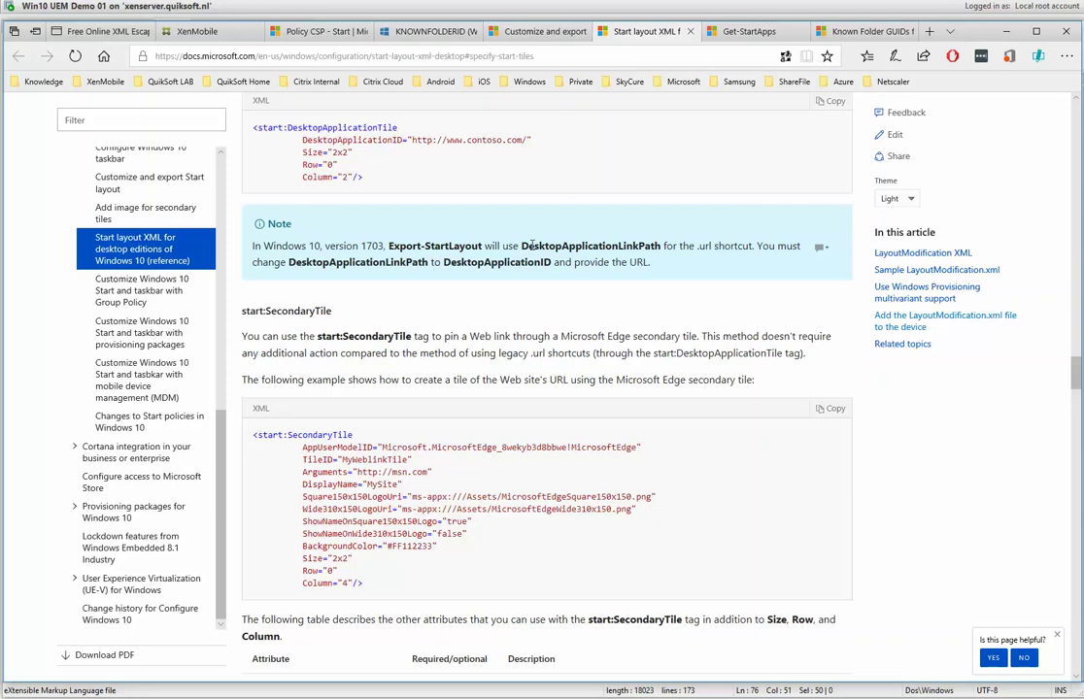
drag(529, 246, 673, 246)
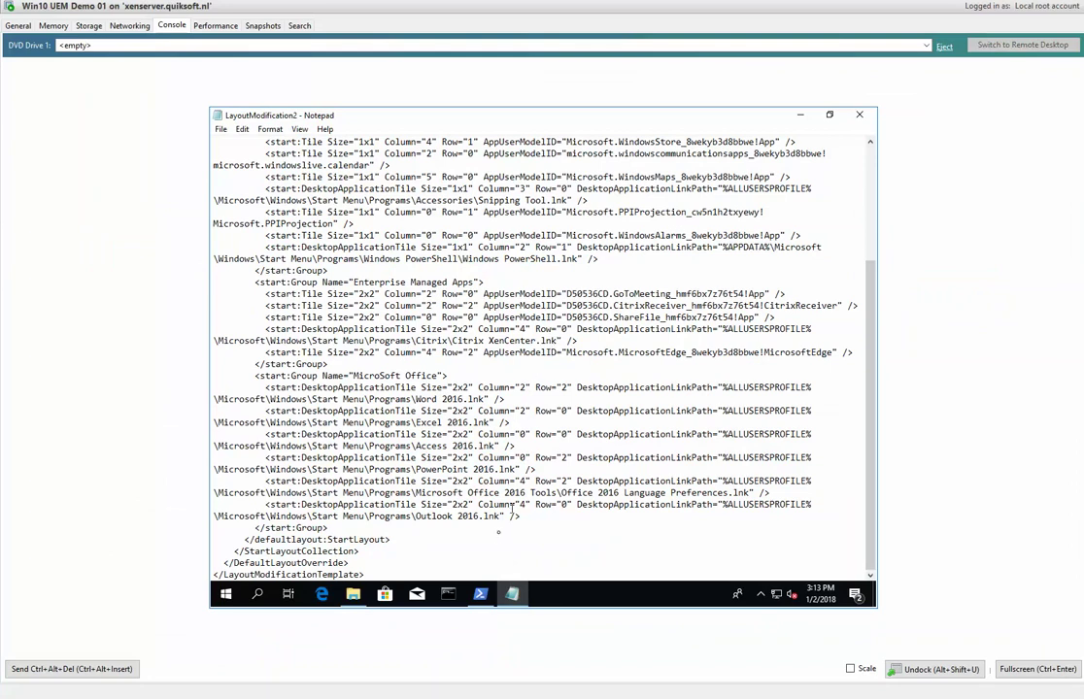
double_click(637, 507)
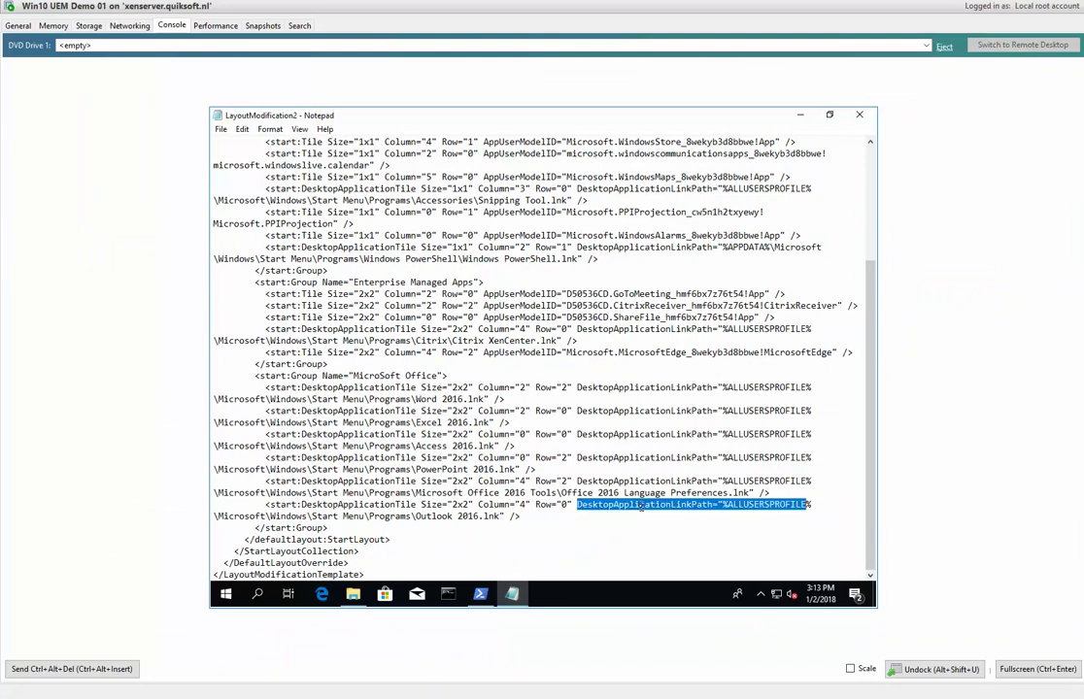
click(643, 509)
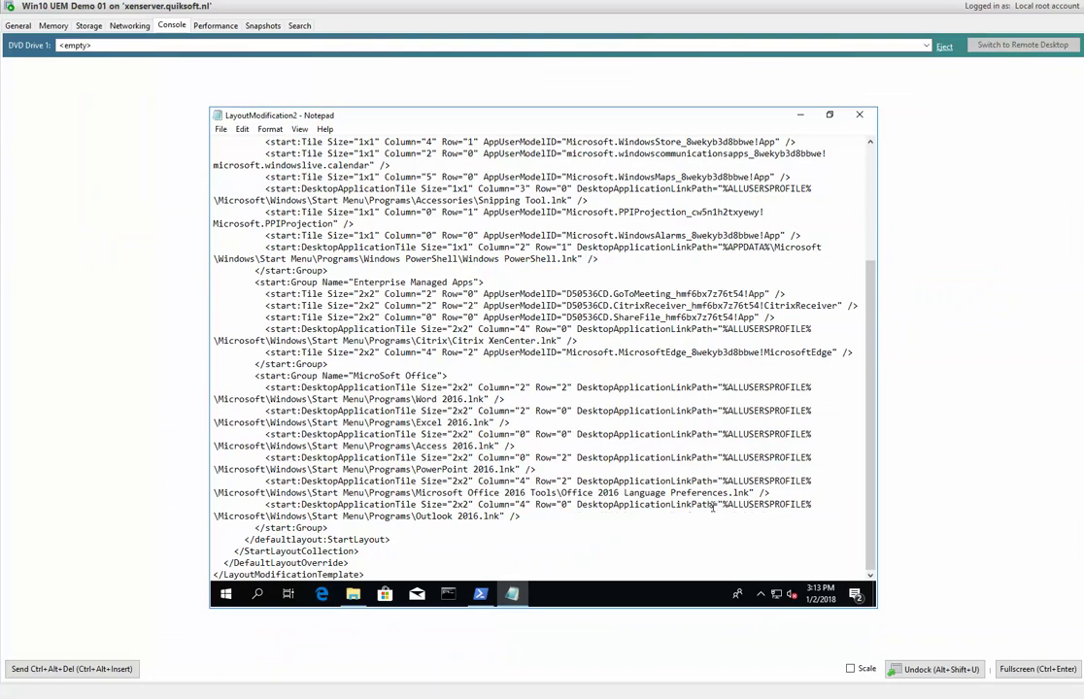
drag(714, 506, 583, 507)
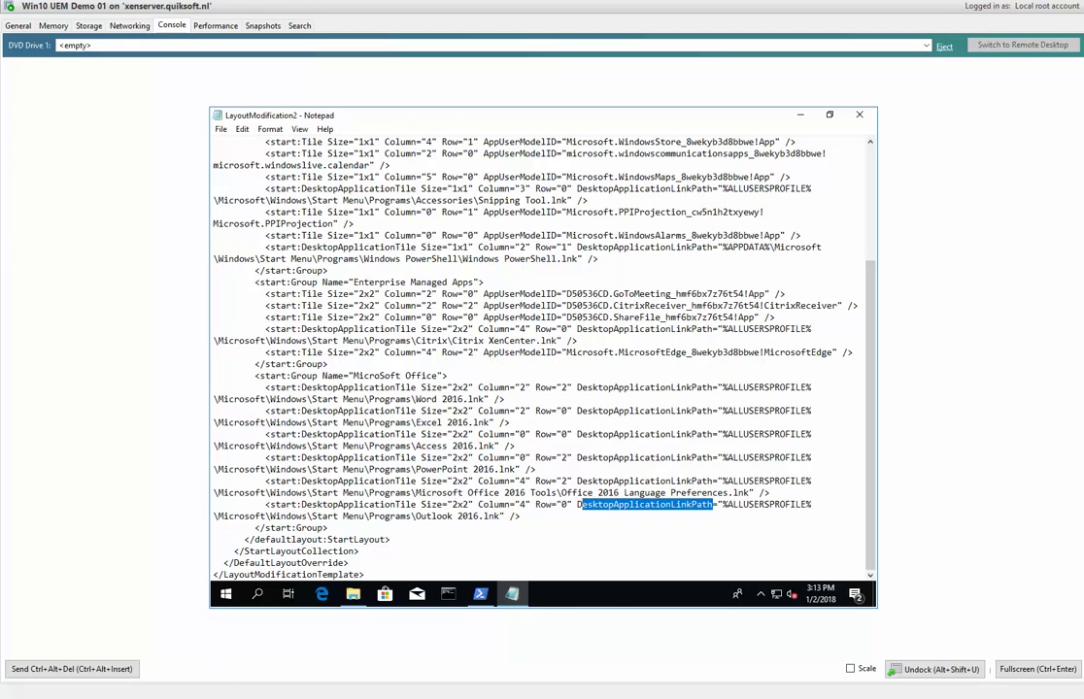
Highlight the Note's advice to use DesktopApplicationID with Policy/MDM, then open the VM's Start menu.
key(alt+Tab)
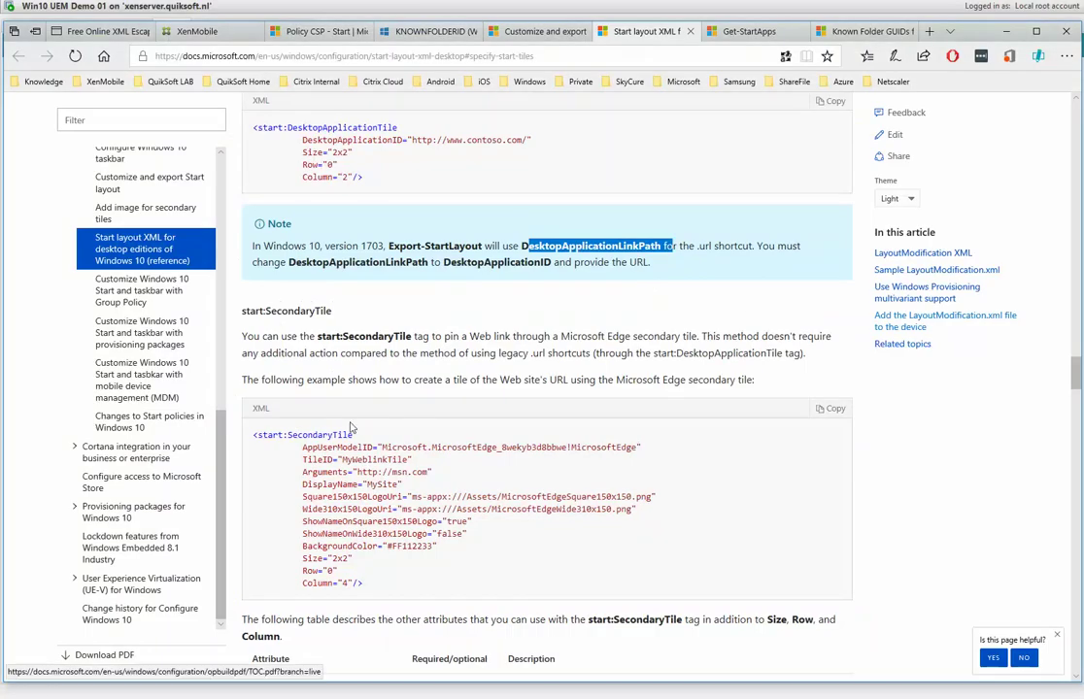
click(760, 248)
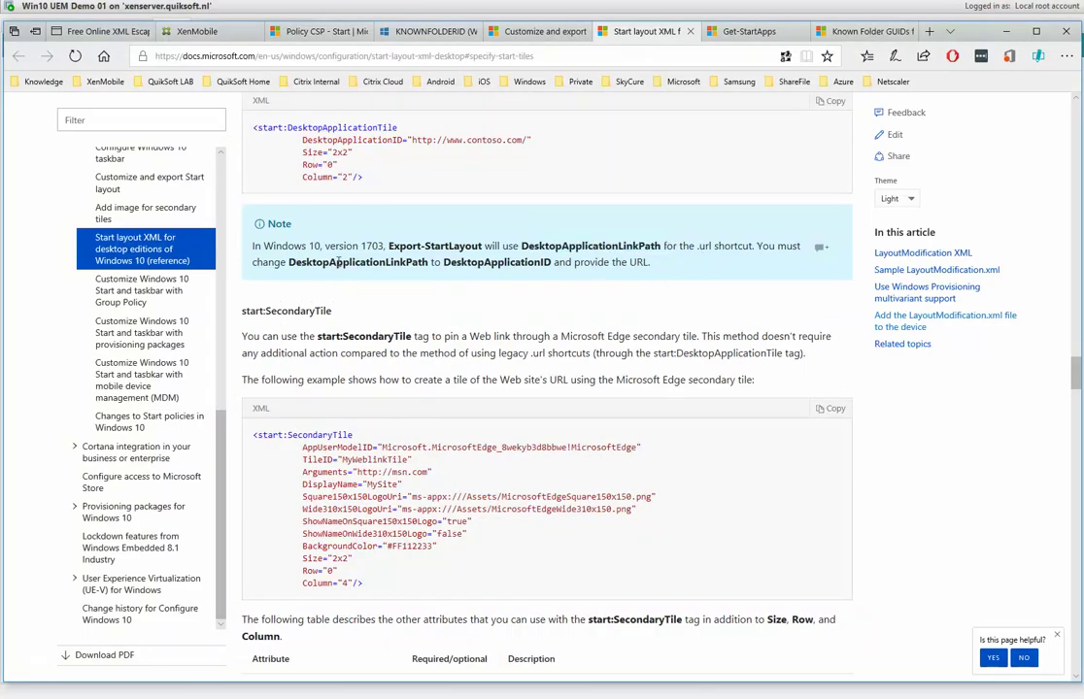
double_click(320, 264)
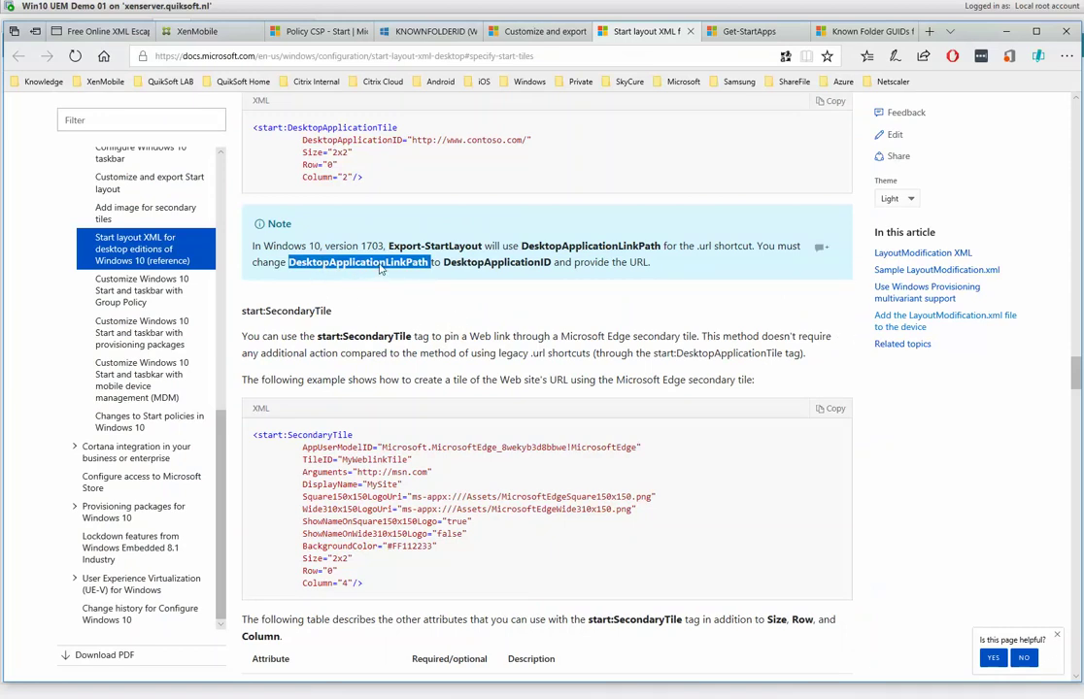
double_click(471, 263)
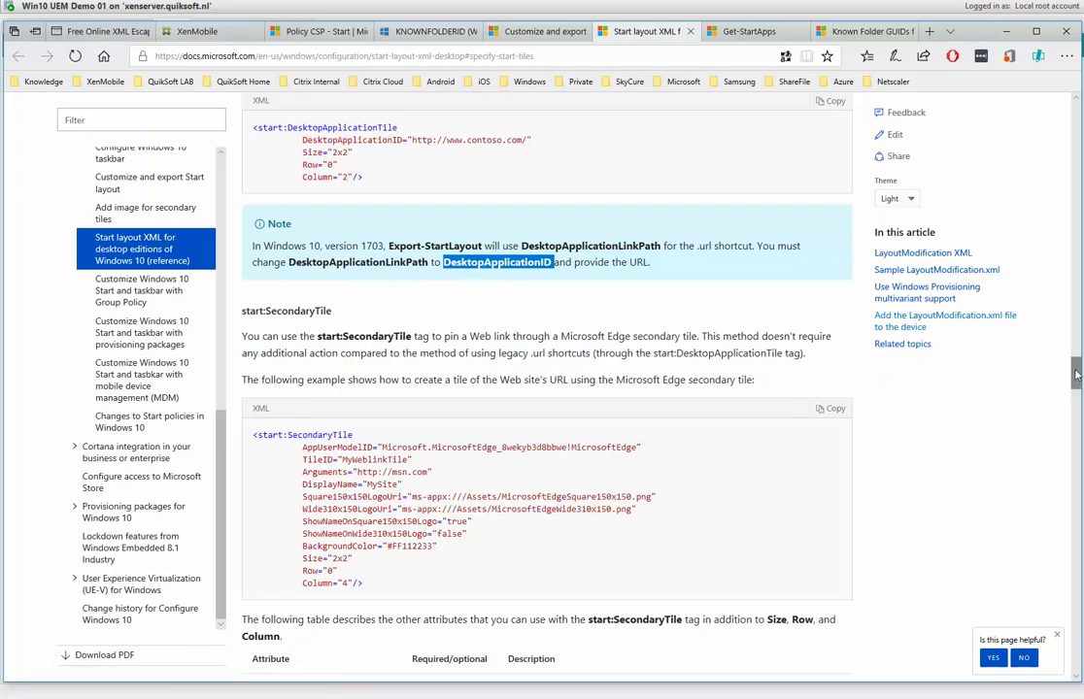
drag(1076, 375, 1076, 318)
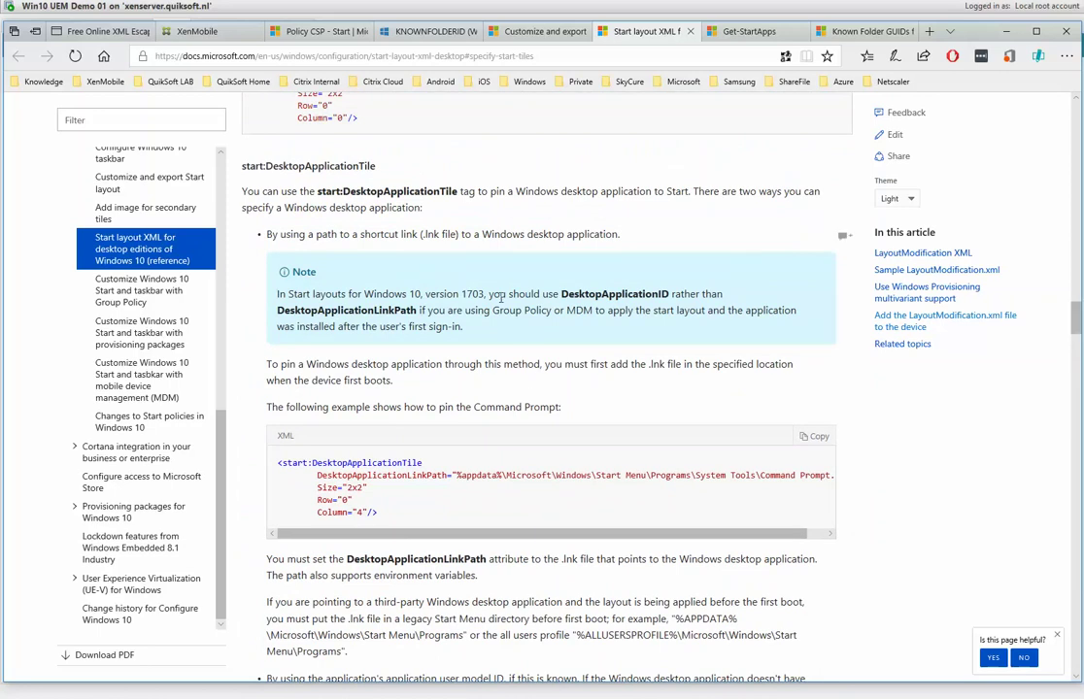
drag(493, 293, 714, 311)
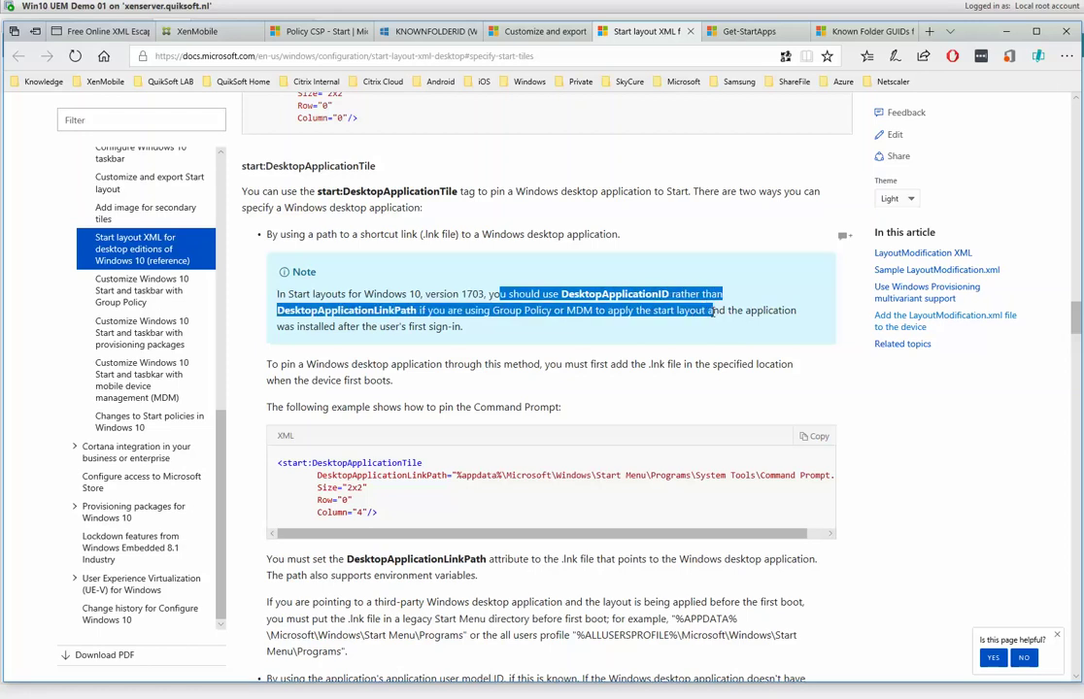
click(716, 311)
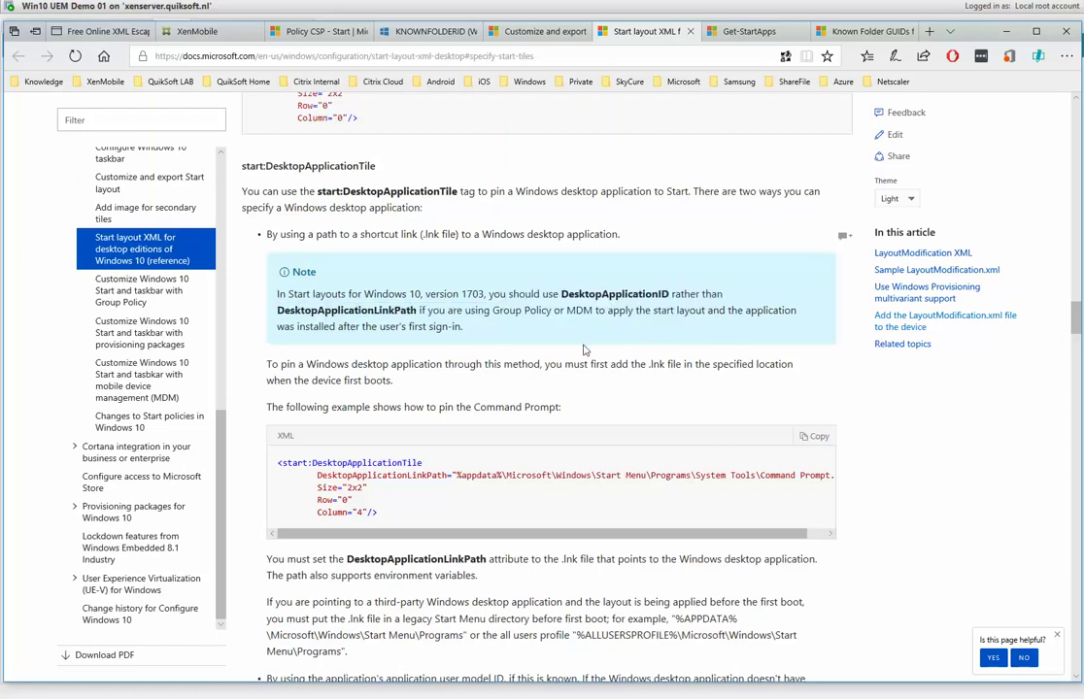
drag(525, 311, 627, 325)
click(641, 321)
drag(289, 327, 471, 339)
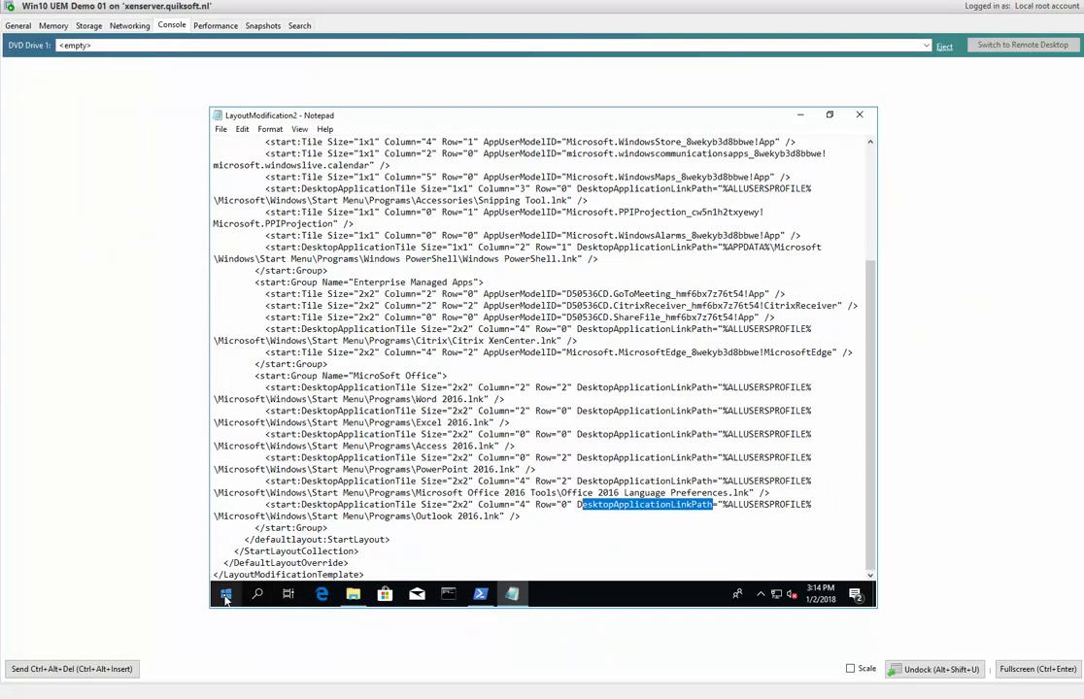
click(225, 597)
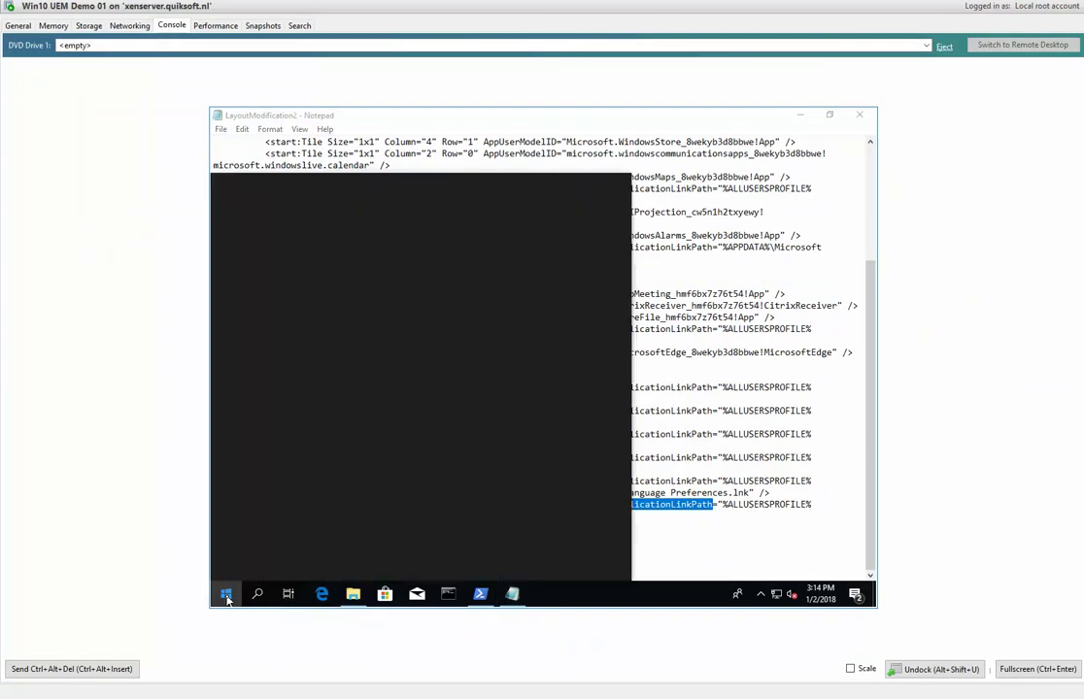
Check the VM's Settings > Accounts > Access work or school page, then minimize Settings.
click(227, 535)
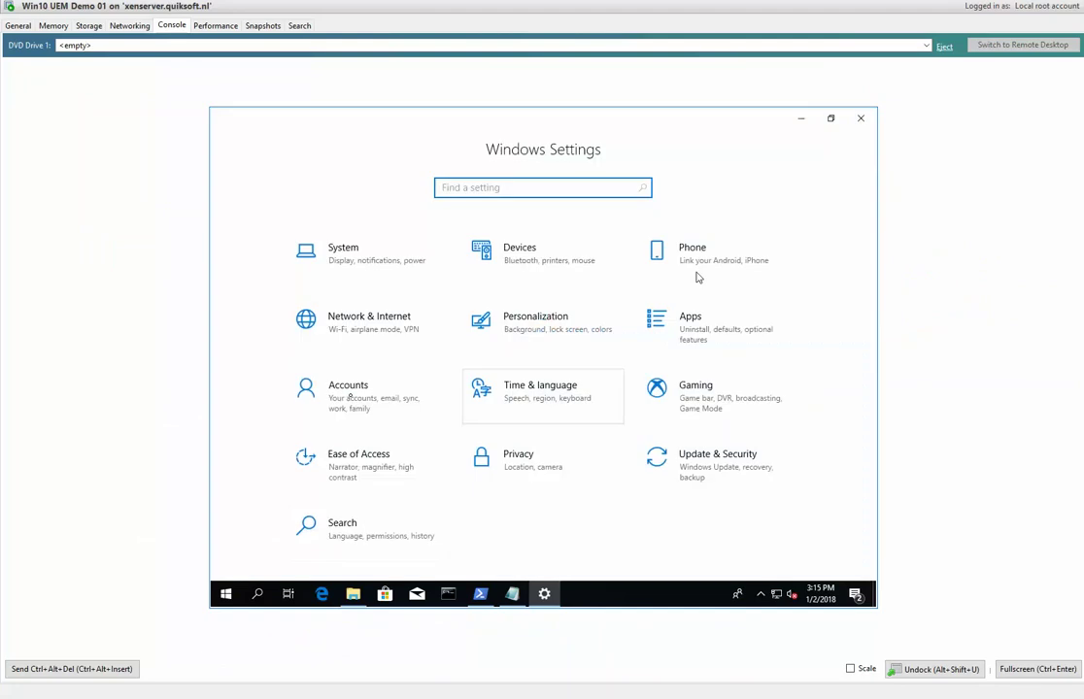
click(350, 393)
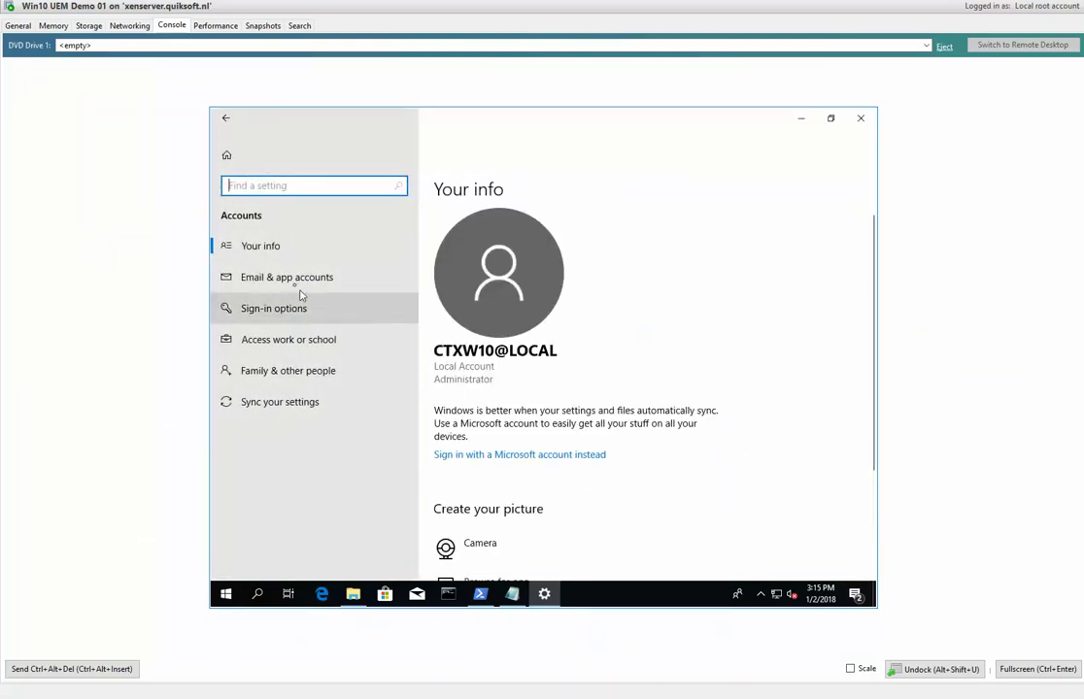
click(297, 339)
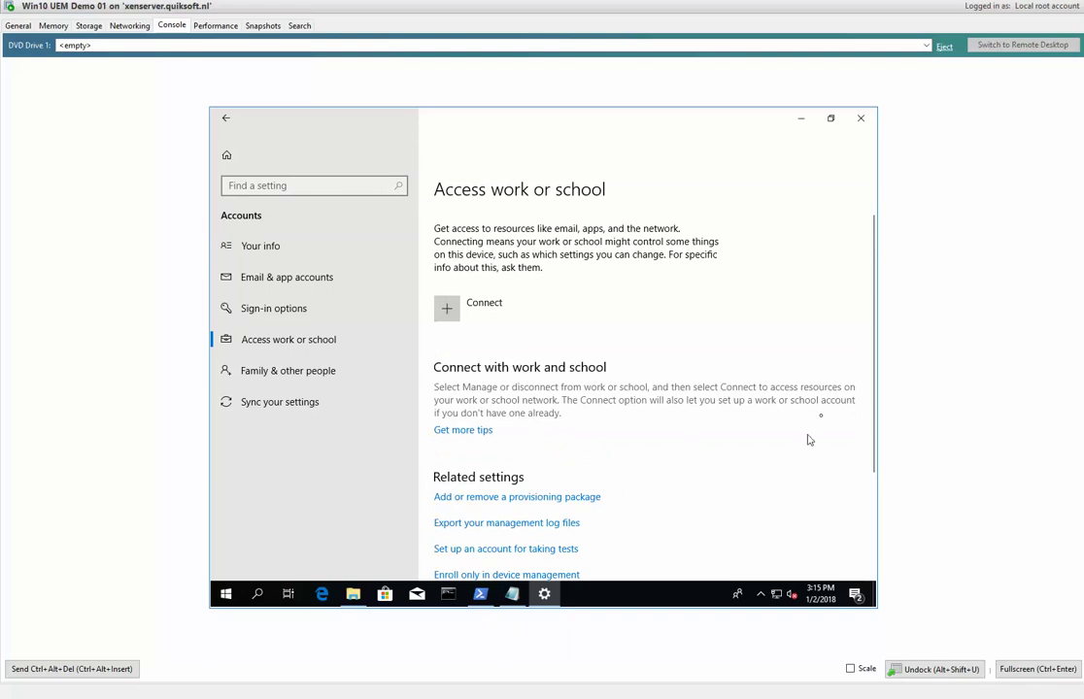
scroll(874, 359, down, 3)
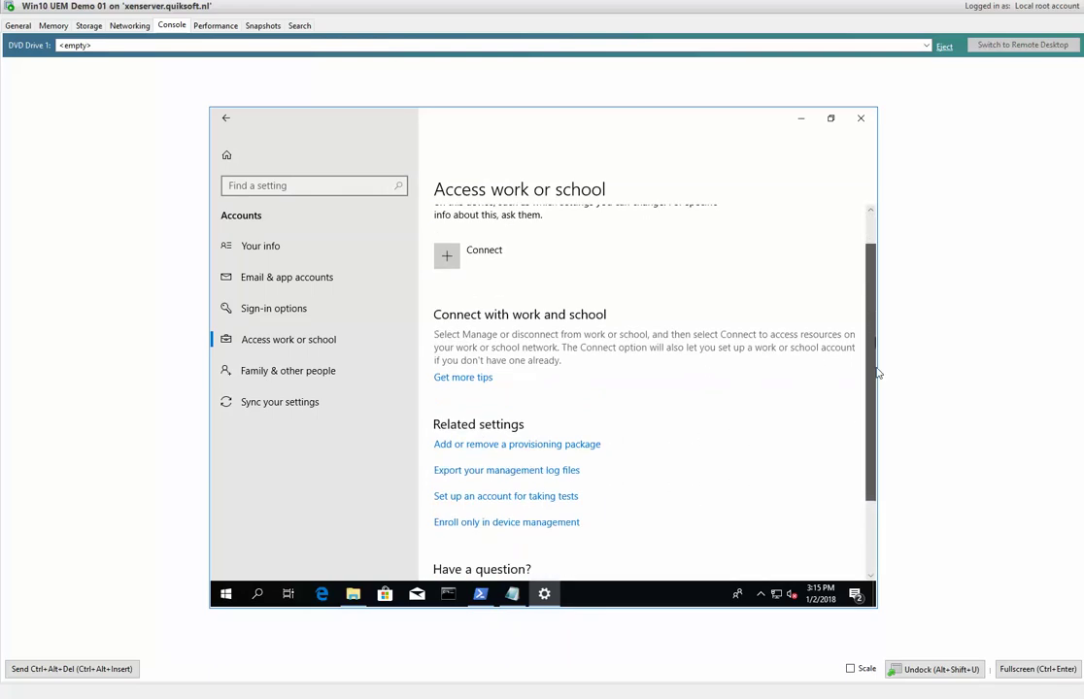
click(804, 118)
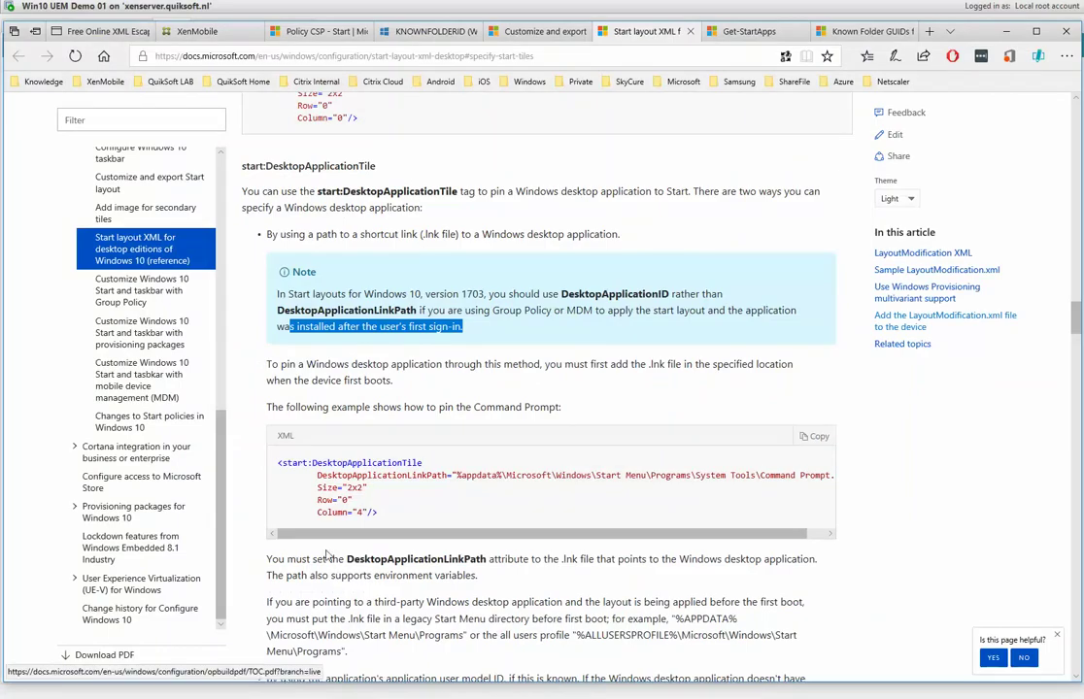
Highlight DesktopApplicationID and DesktopApplicationLinkPath in the DesktopApplicationTile note, then return to Notepad++.
click(468, 295)
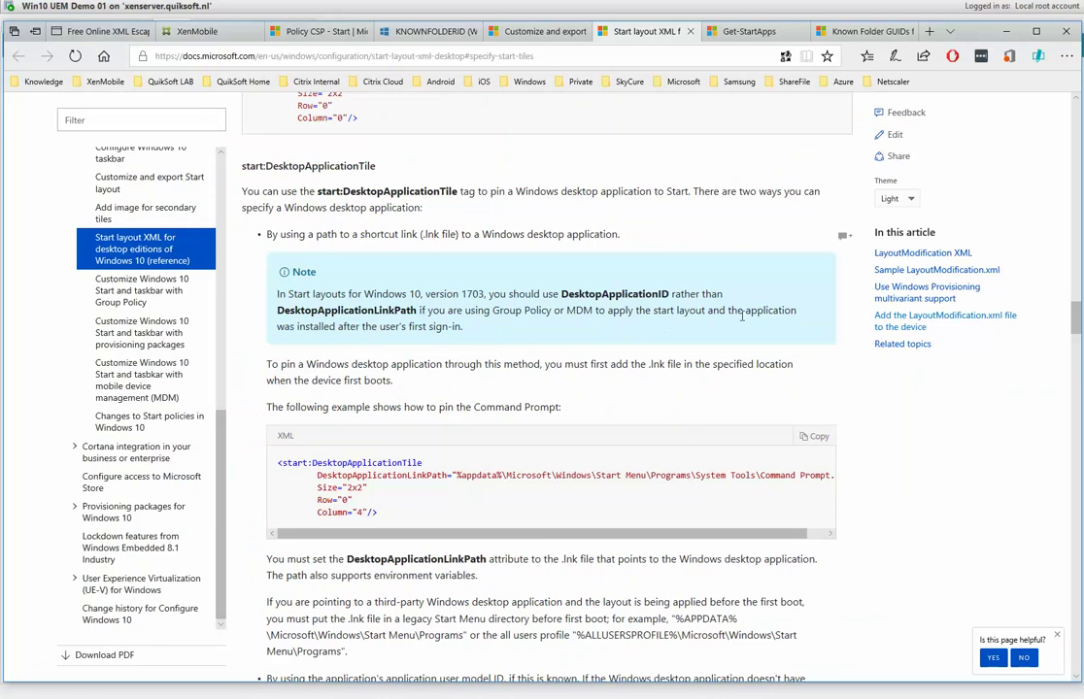
drag(744, 310, 340, 328)
double_click(348, 326)
click(477, 333)
double_click(583, 296)
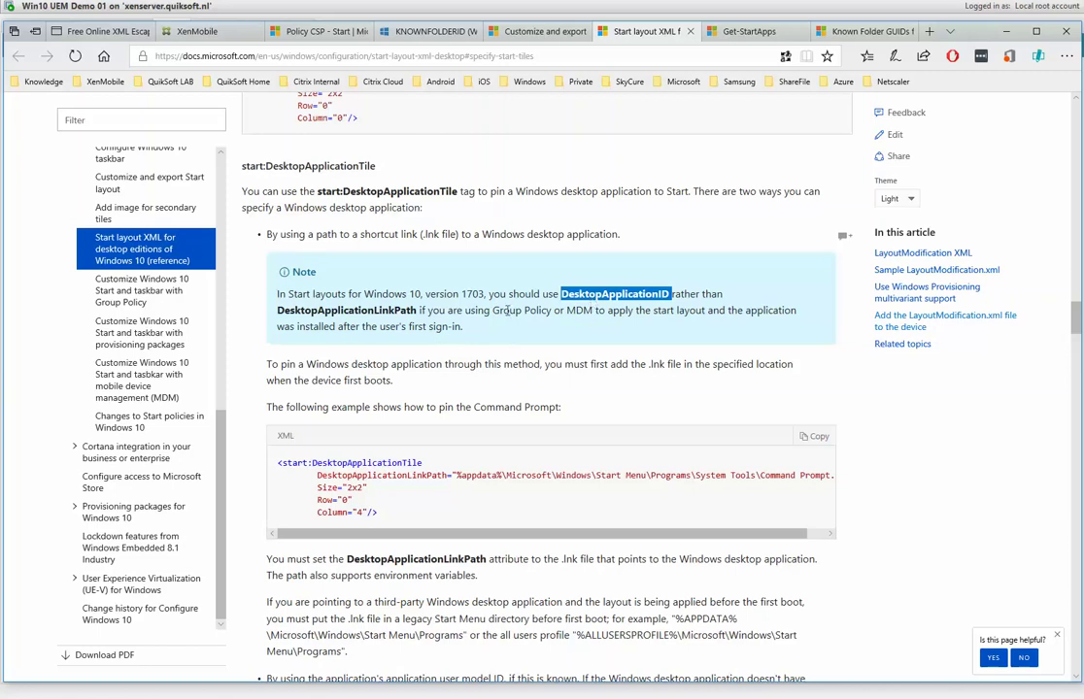
double_click(346, 310)
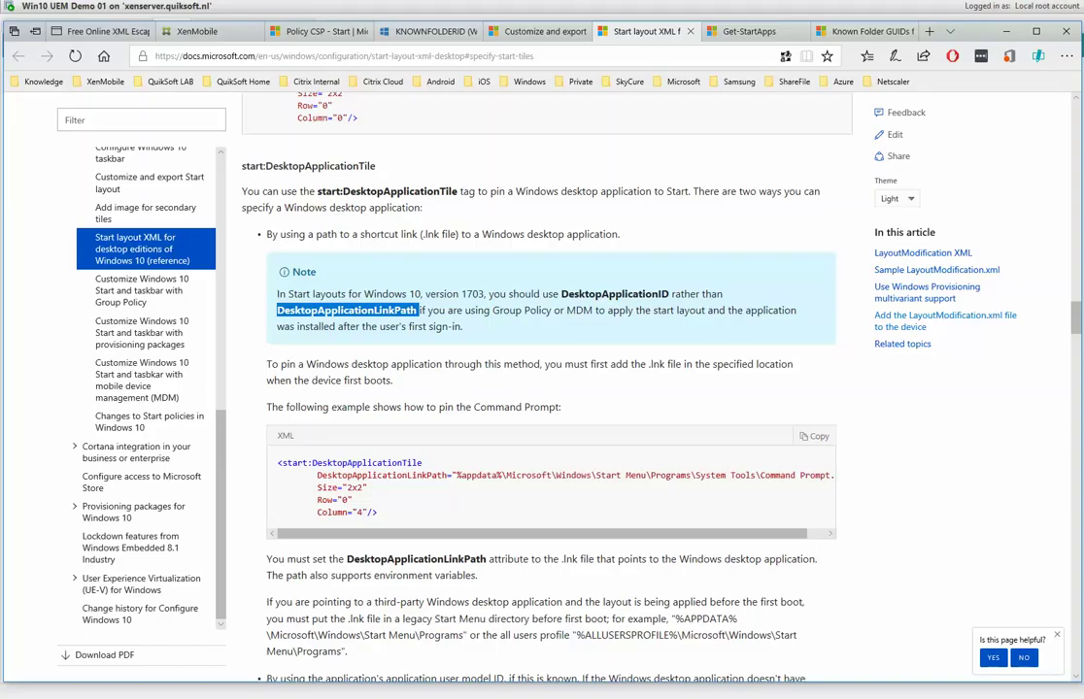
key(alt+Tab)
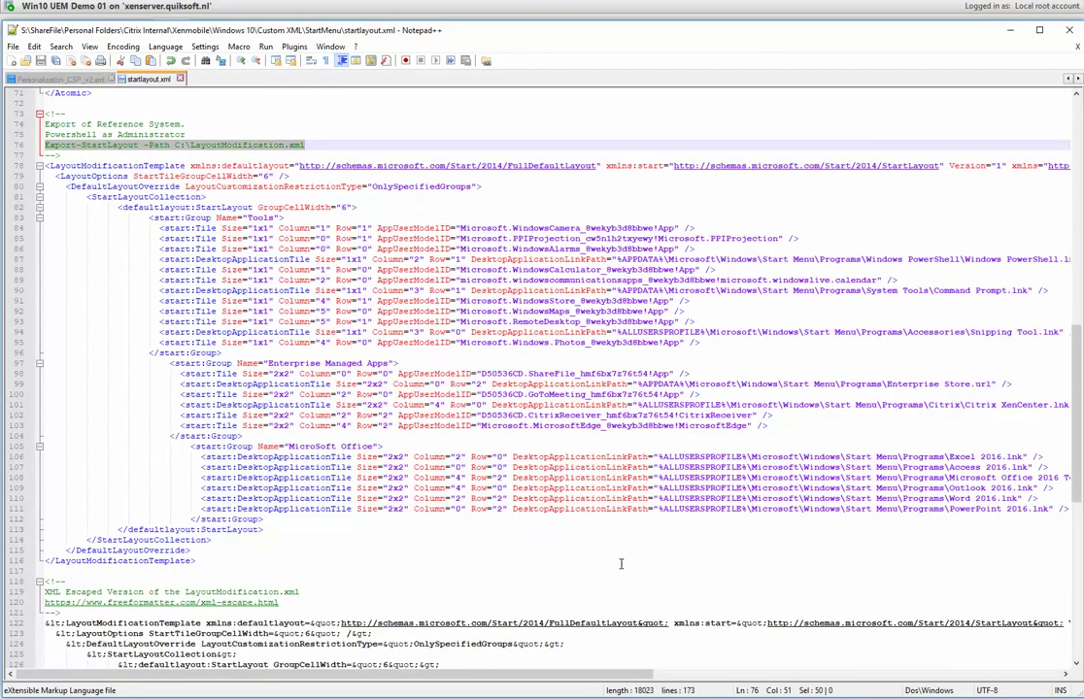
Mark all DesktopApplicationLinkPath matches in startlayout.xml and compare with the Outlook entry in LayoutModification2.
double_click(582, 456)
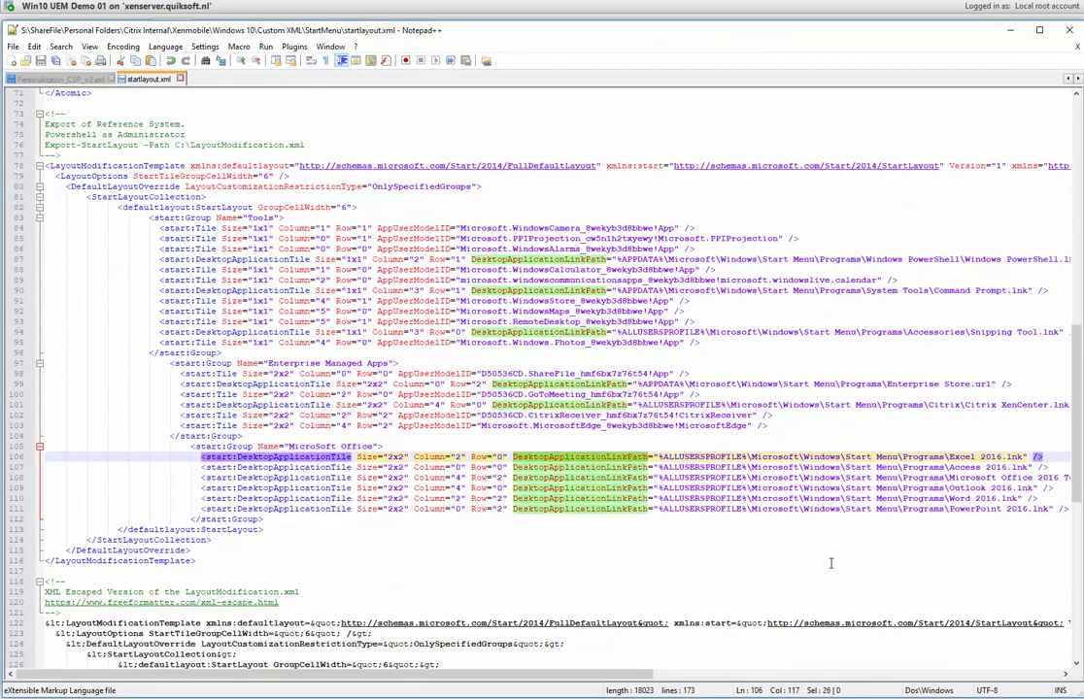
key(alt+Tab)
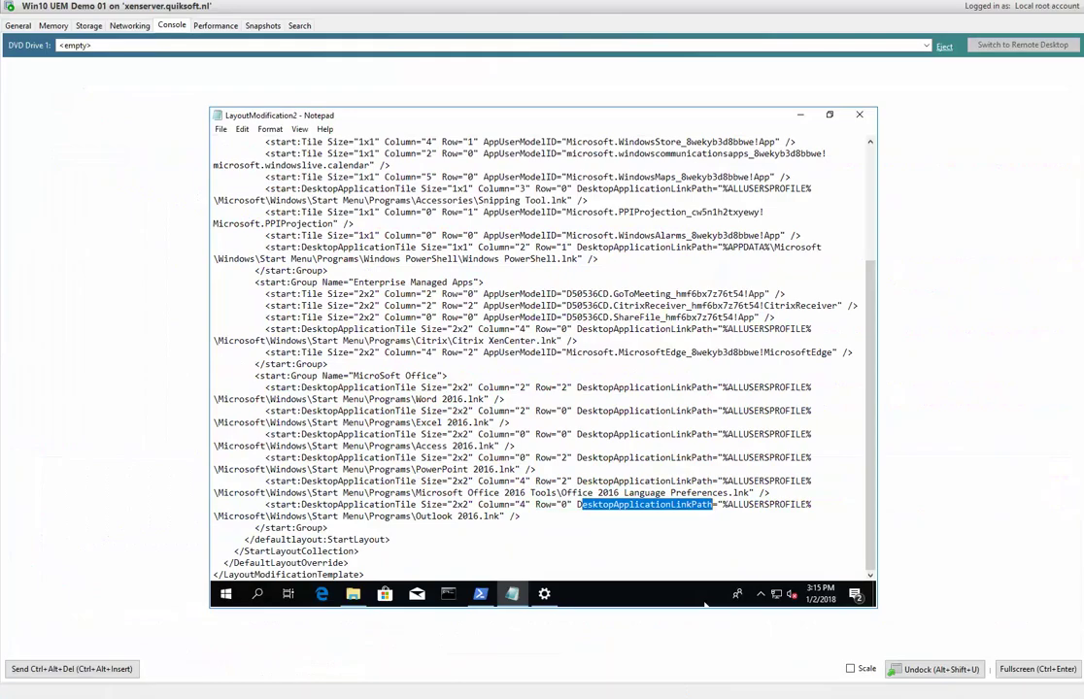
mouse_move(515, 596)
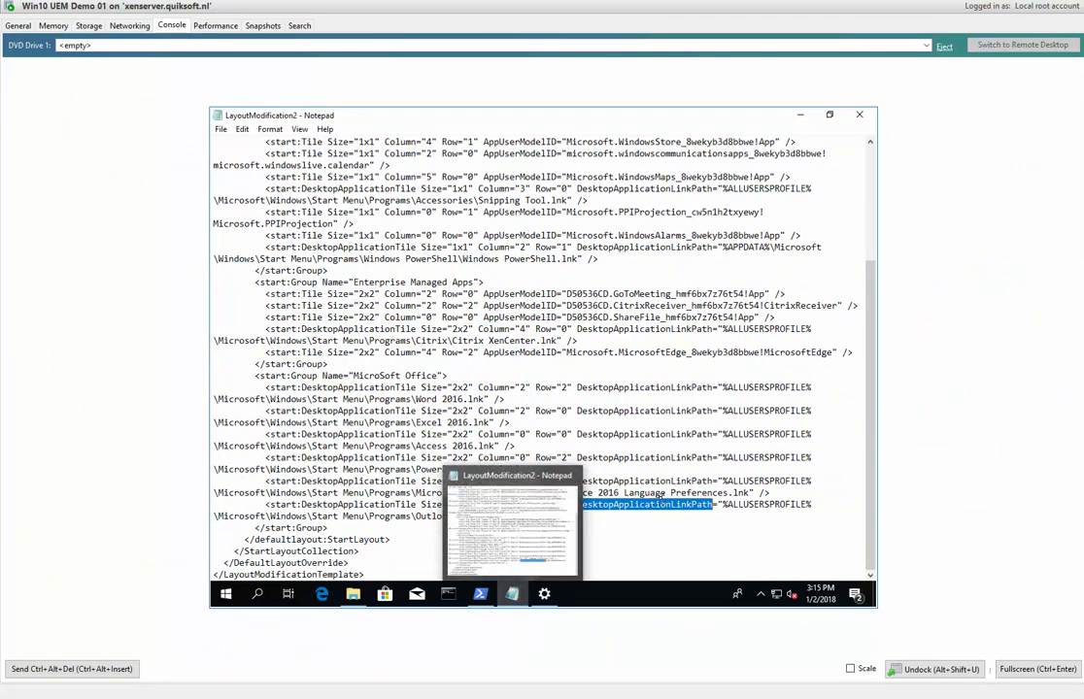
drag(578, 505, 807, 505)
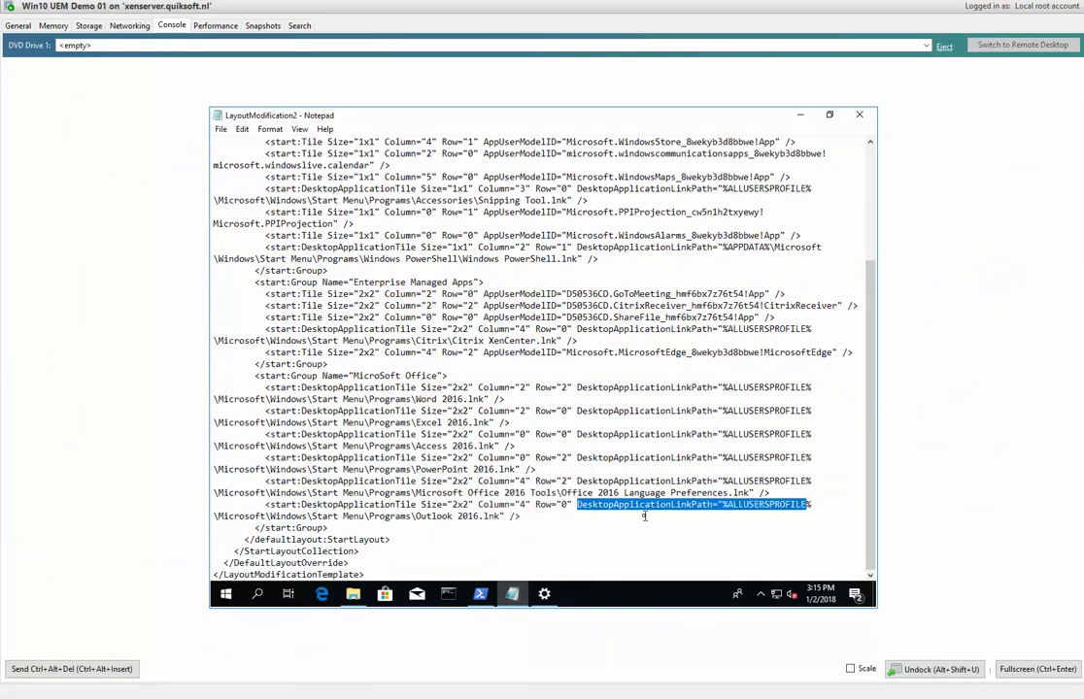
drag(871, 446, 871, 326)
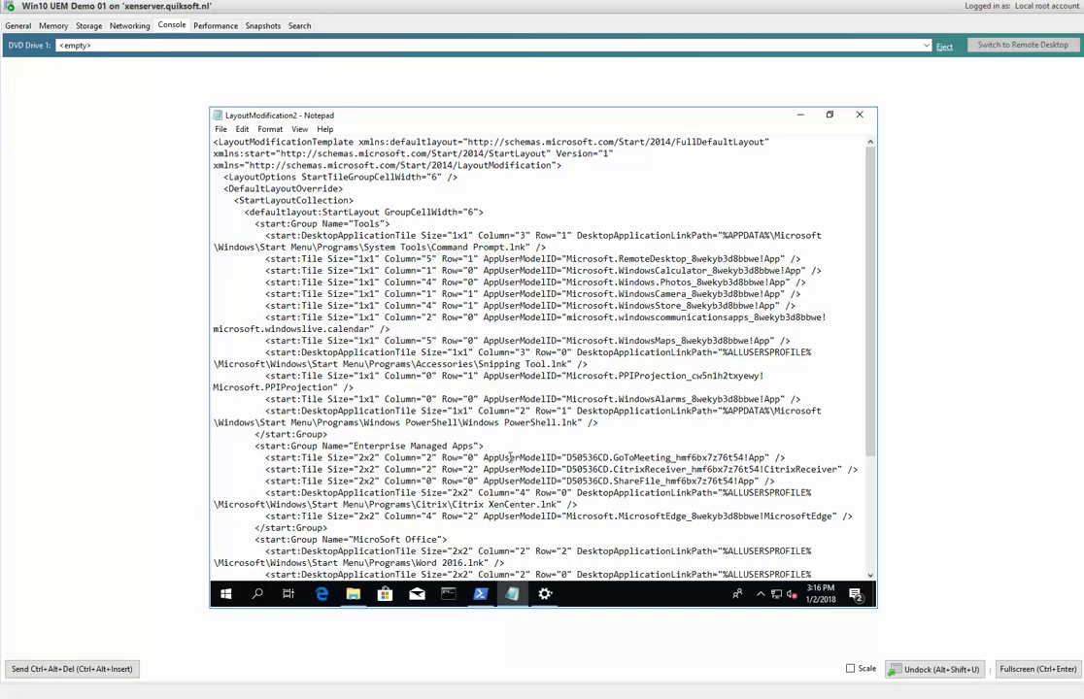
key(alt+Tab)
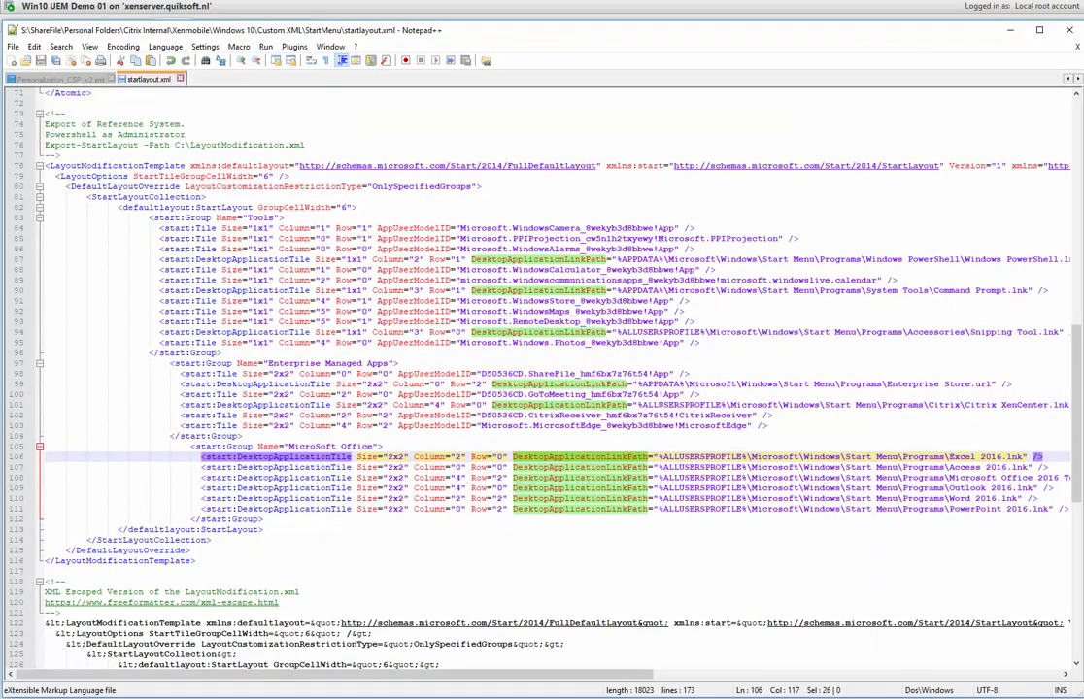
Inspect LayoutCustomizationRestriction OnlySpecifiedGroups on line 80 and select lines 78–116 of the layout XML.
click(262, 196)
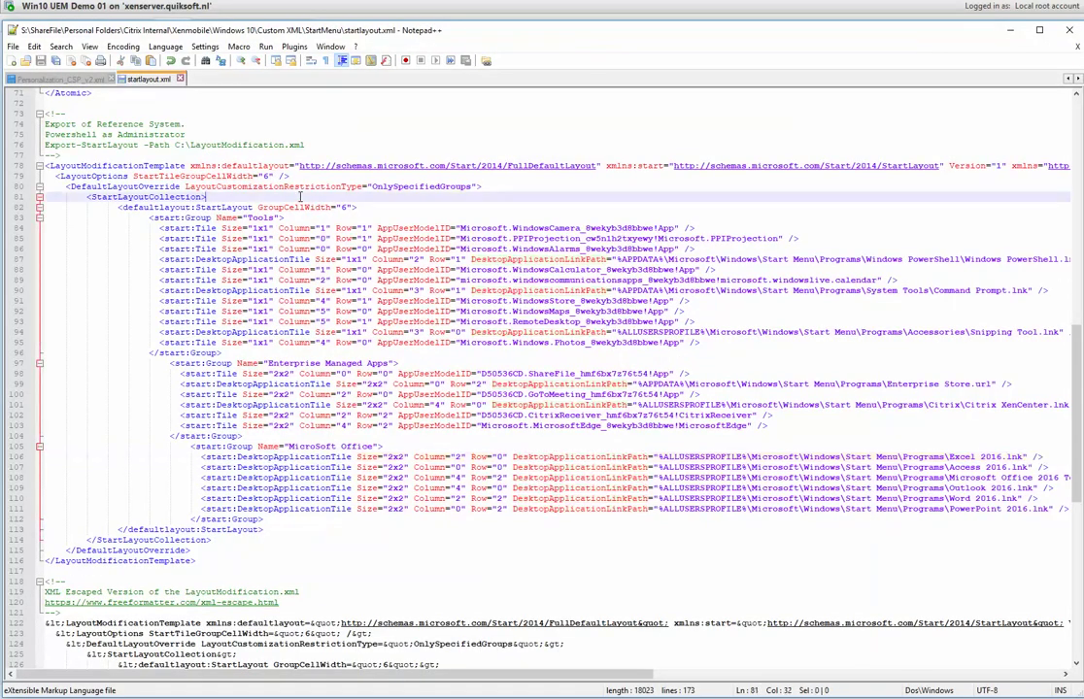
click(71, 185)
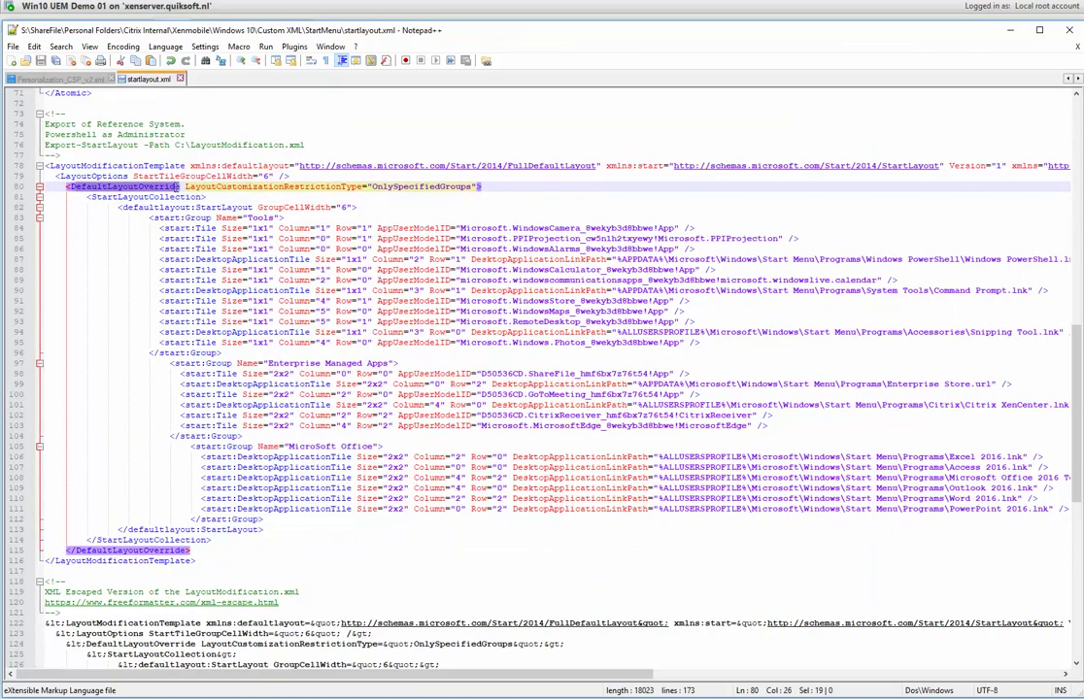
click(197, 186)
drag(187, 185, 348, 191)
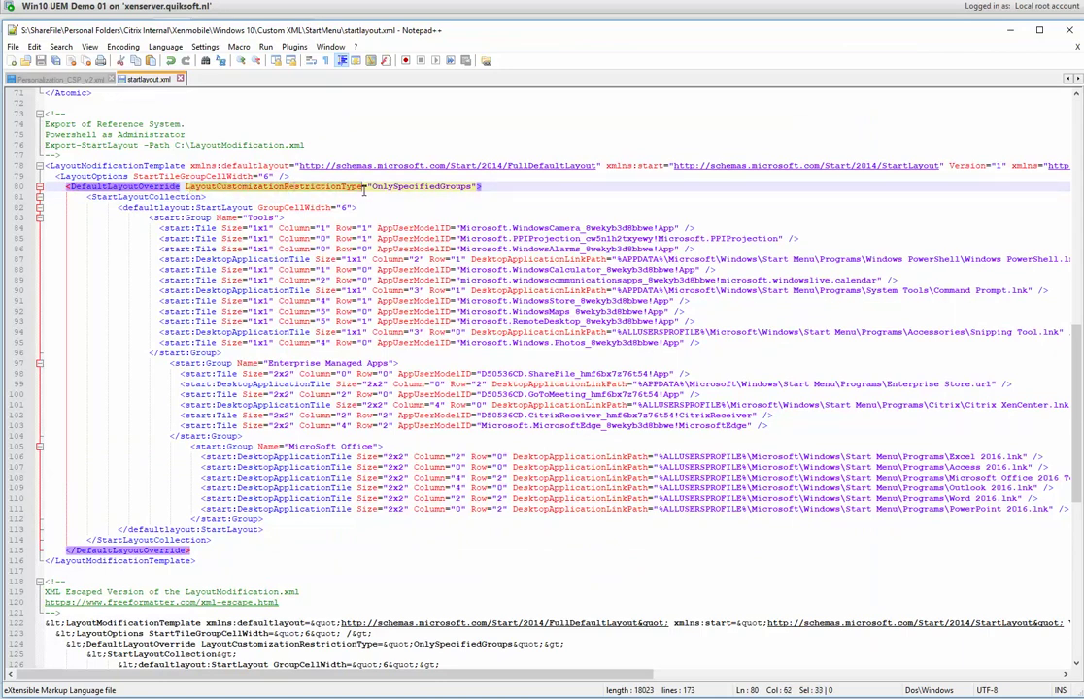
double_click(404, 186)
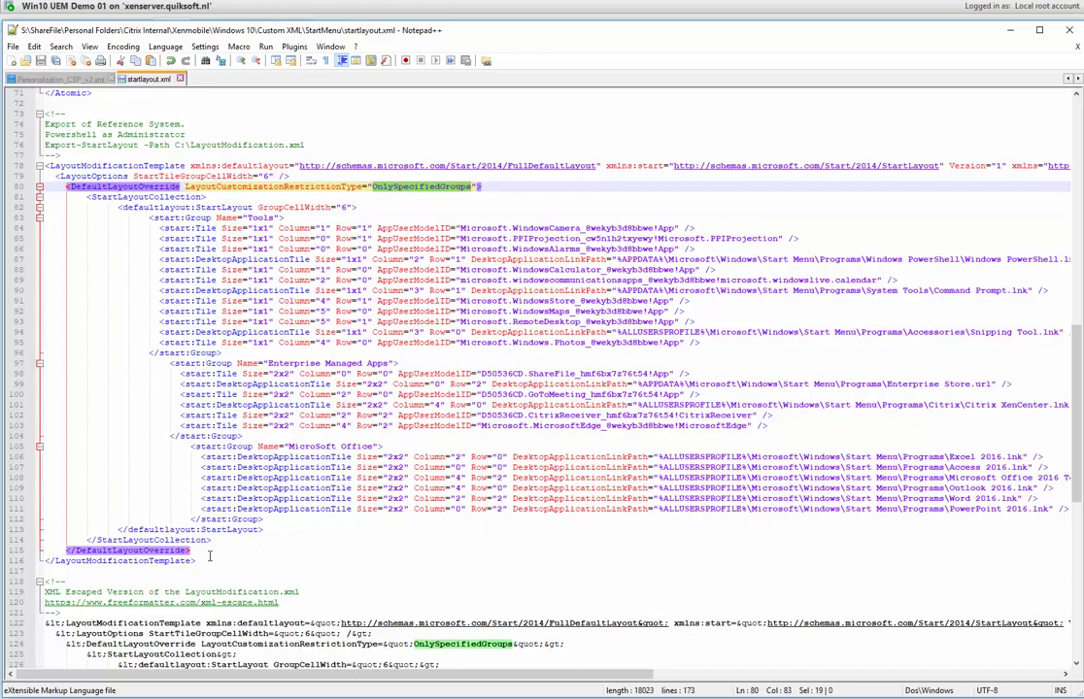
drag(209, 556, 43, 166)
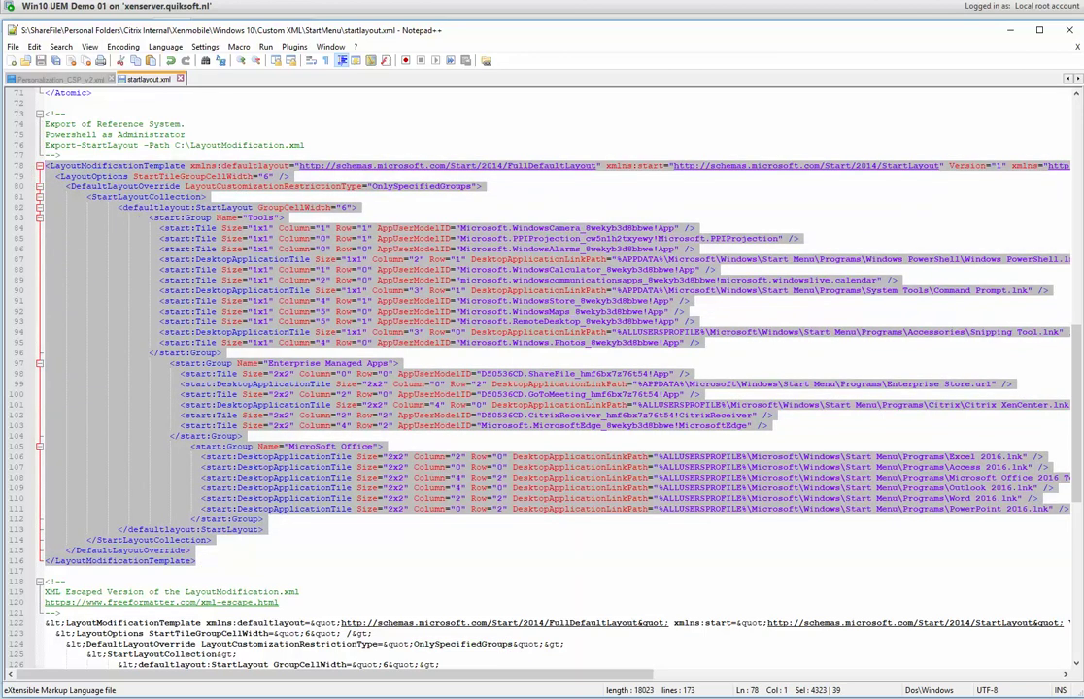
key(alt+Tab)
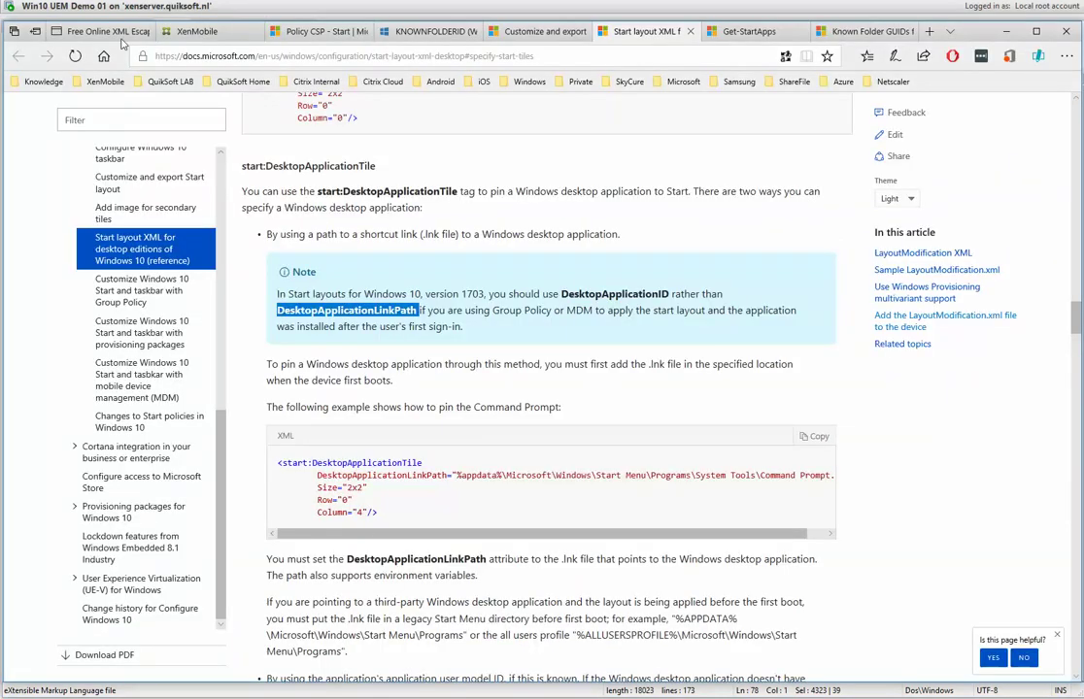
Open a fresh FreeFormatter XML Escape page and copy the selected layout XML from Notepad++.
click(106, 31)
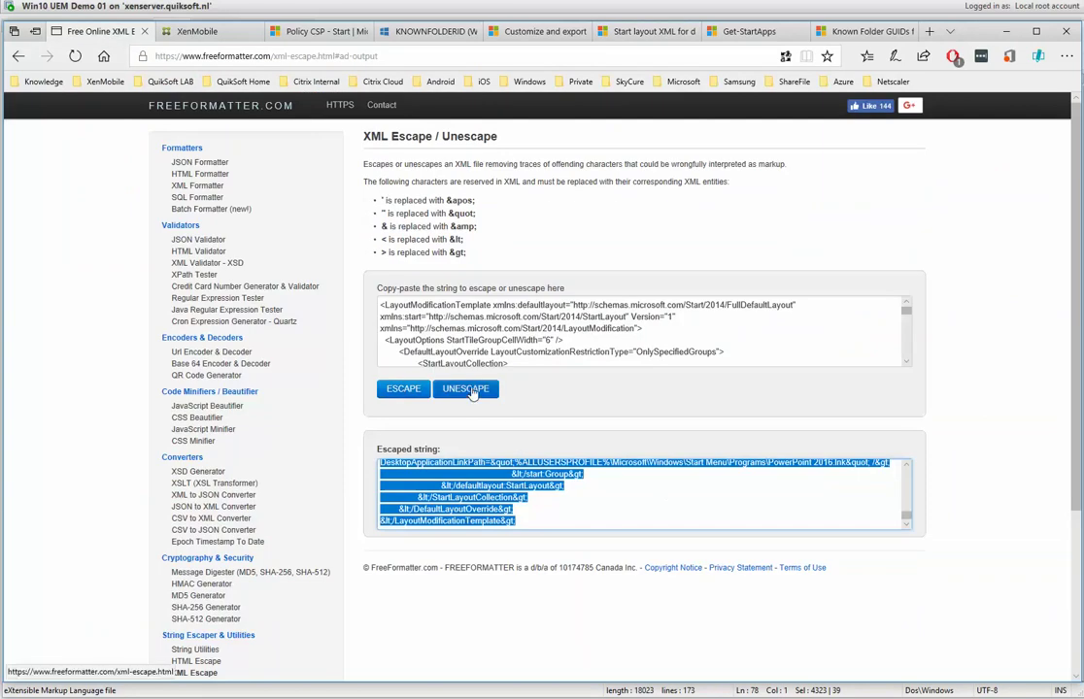
scroll(1079, 350, down, 2)
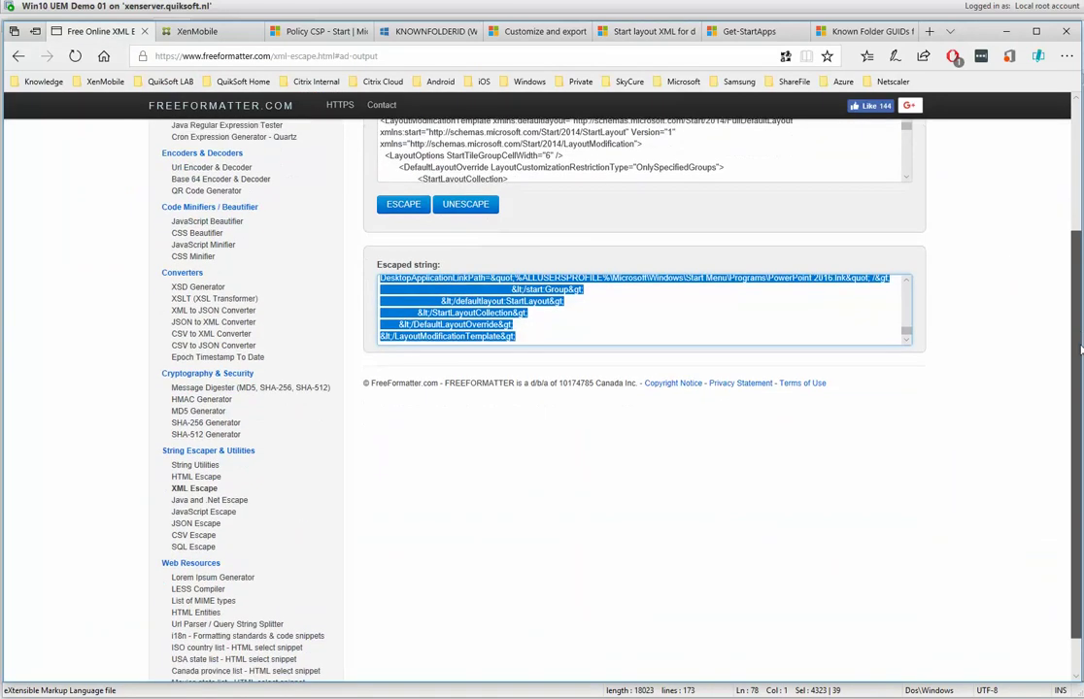
click(189, 487)
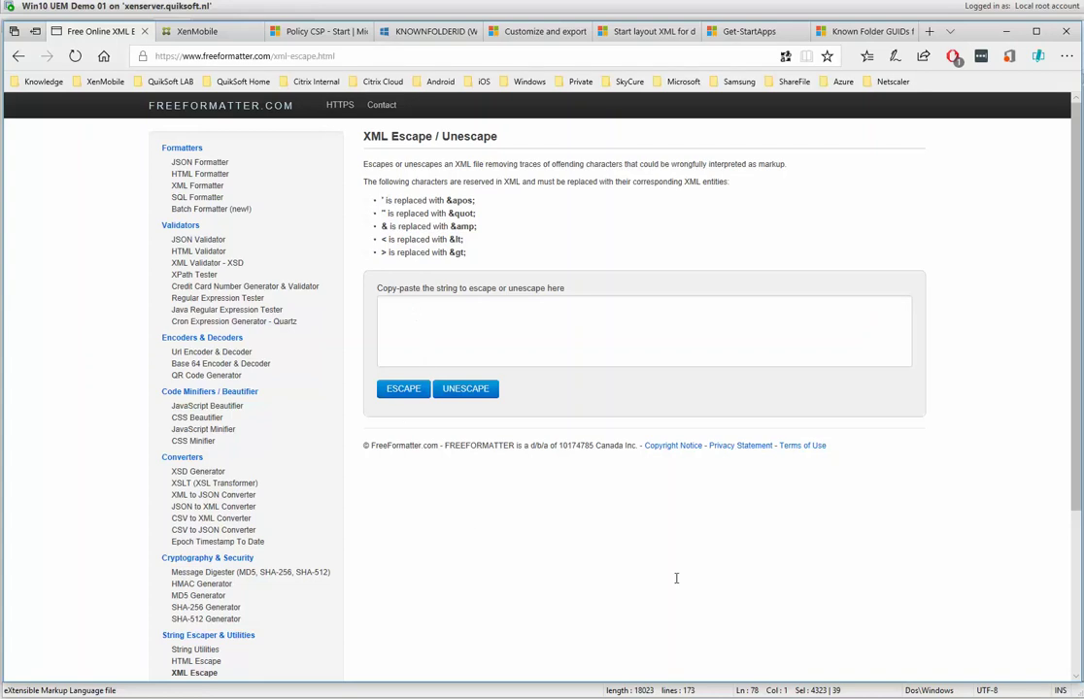
key(alt+Tab)
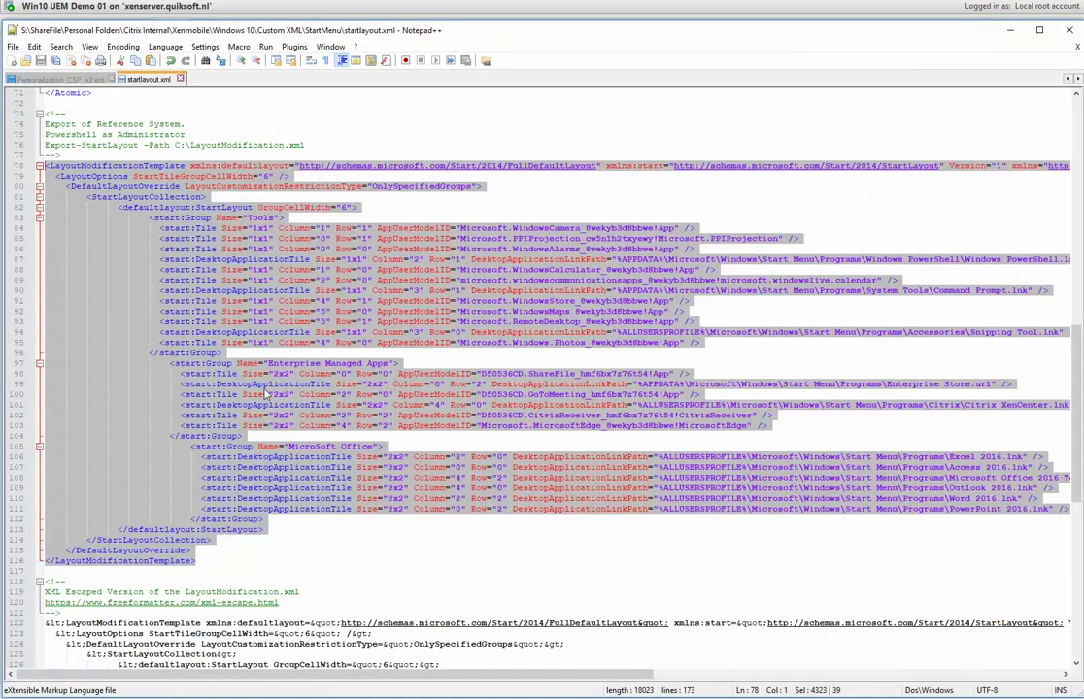
right_click(281, 382)
click(294, 403)
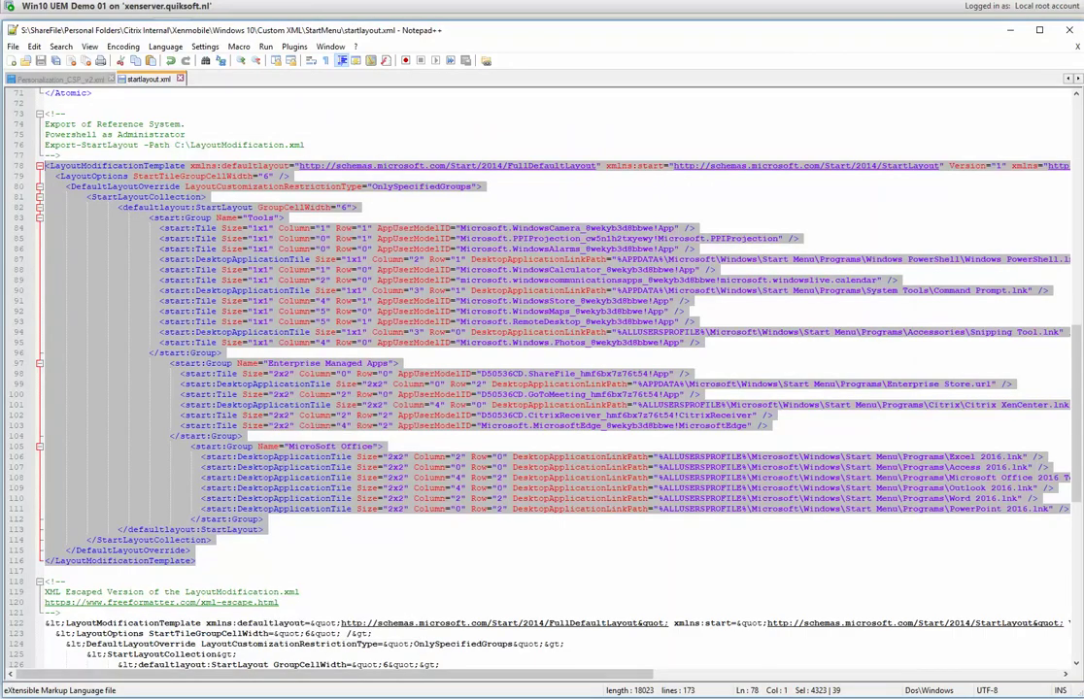
Paste the layout XML into XML Escape, escape it, then return to startlayout.xml.
click(197, 685)
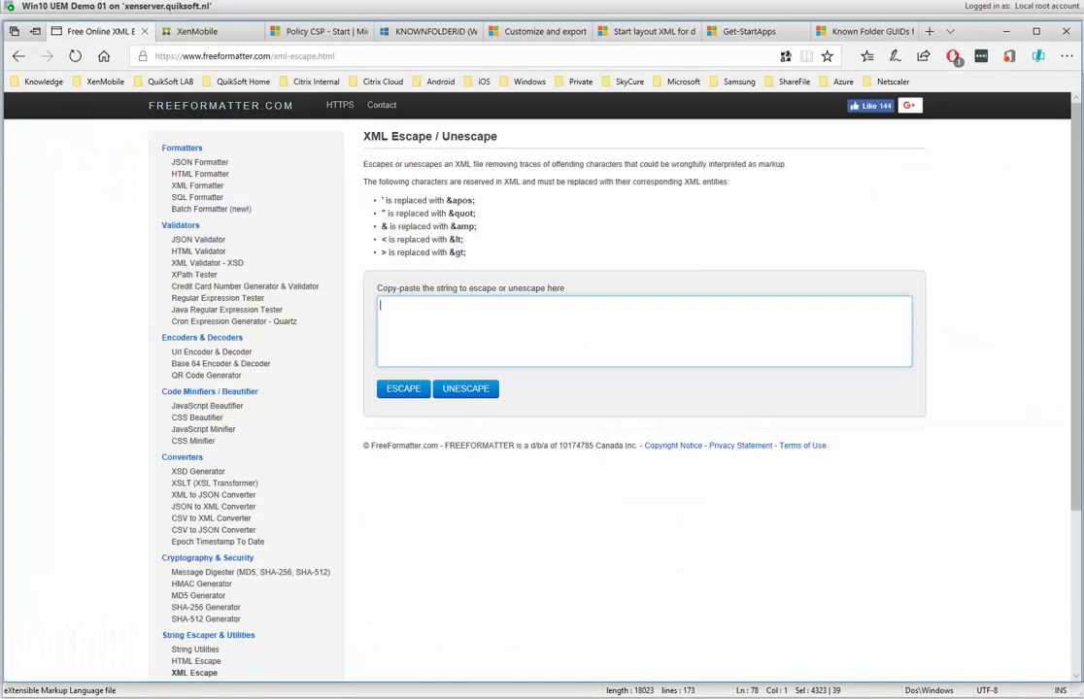
right_click(419, 313)
click(438, 375)
click(404, 389)
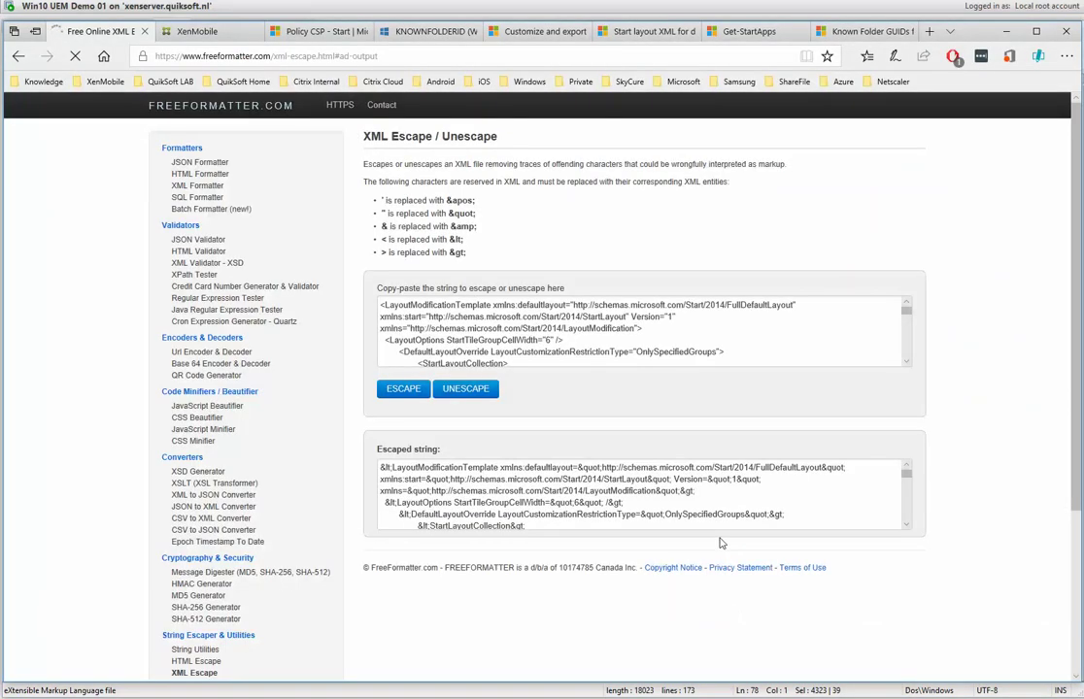
drag(906, 473, 910, 520)
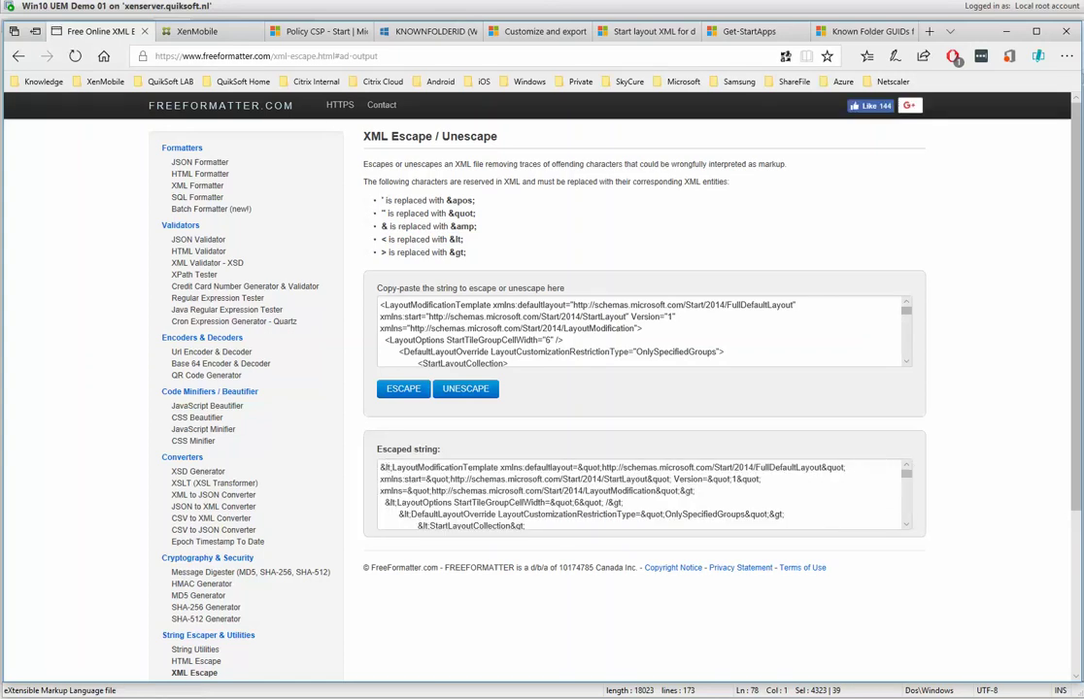
key(alt+Tab)
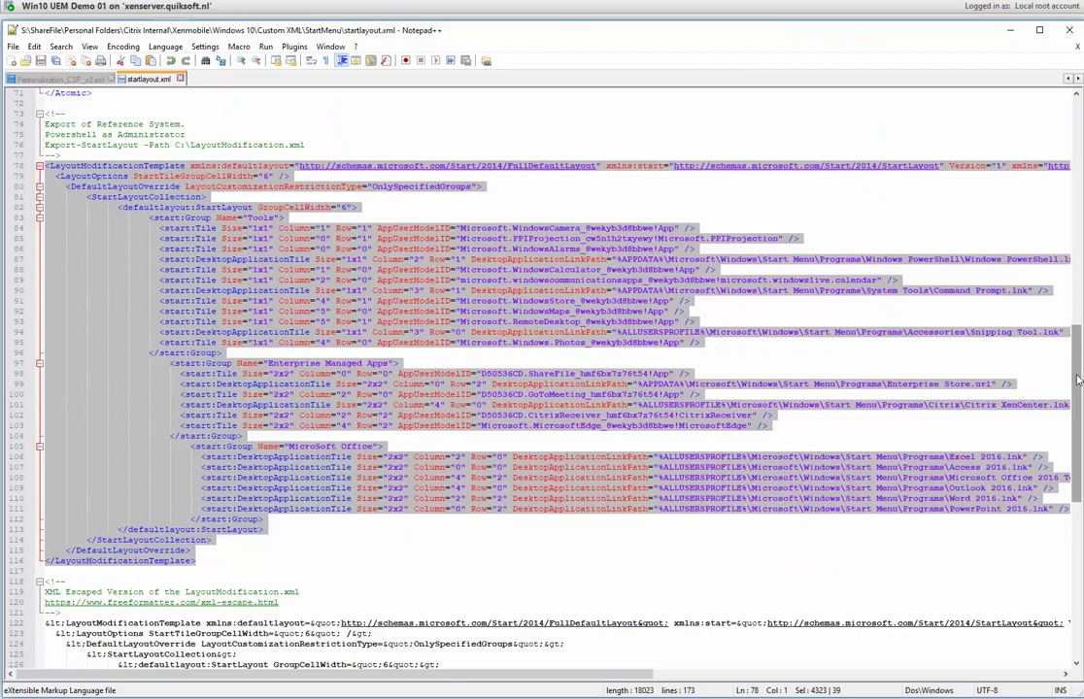
Inspect the ./User/Vendor/MSFT/Policy/Config/Start/StartLayout LocURI segments in startlayout.xml.
drag(1073, 371, 1073, 157)
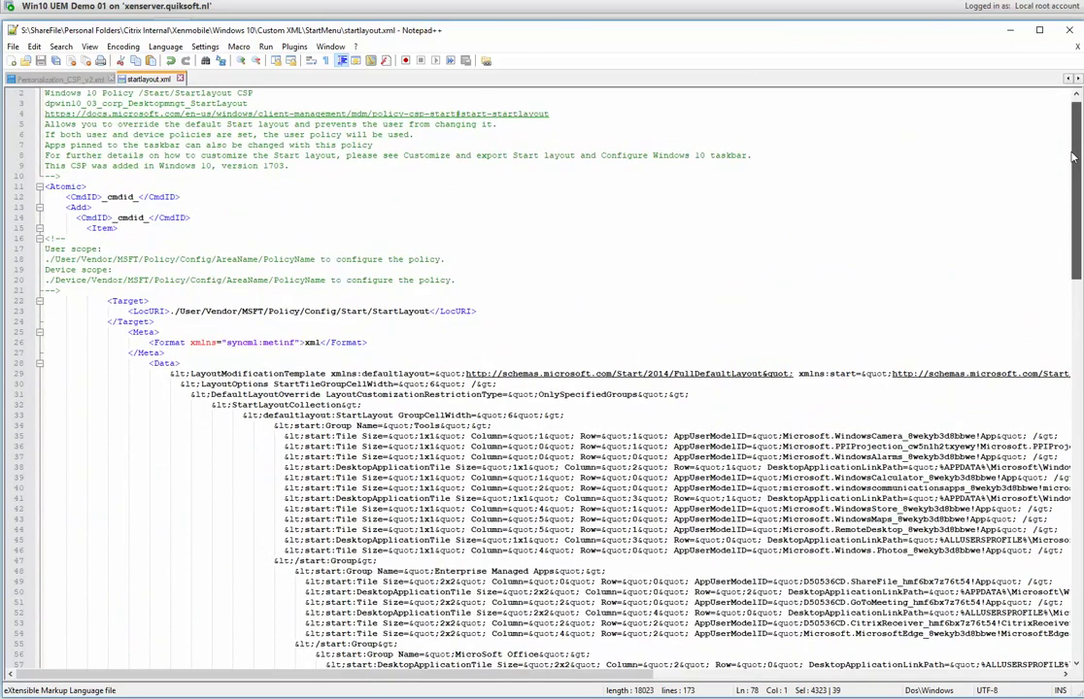
drag(1073, 158, 1062, 201)
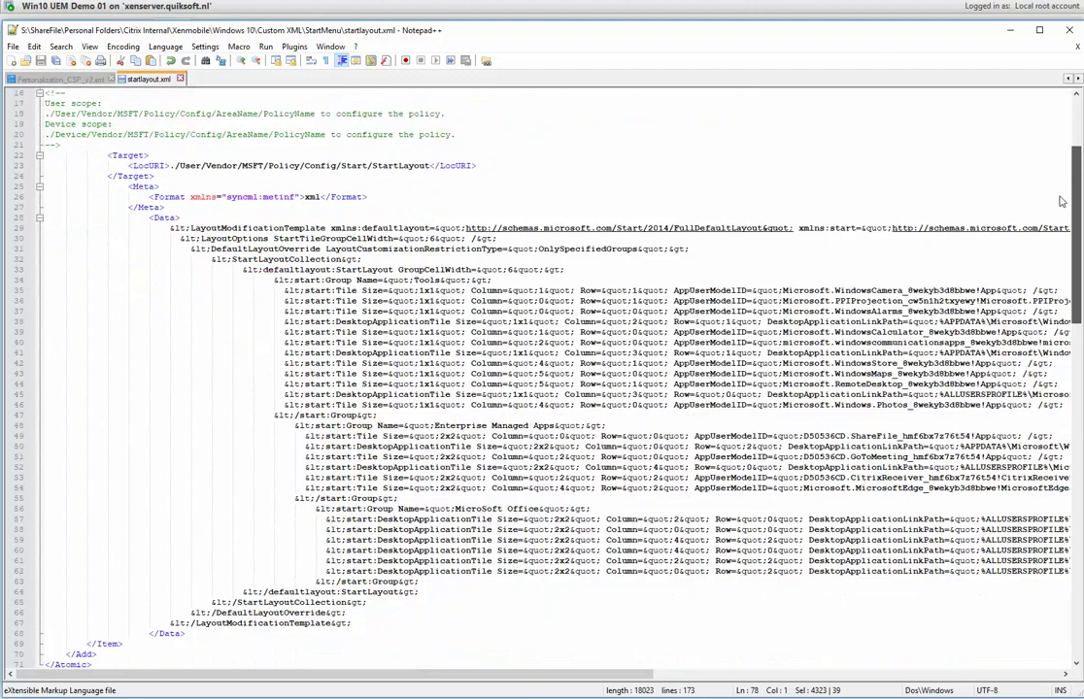
double_click(151, 165)
drag(165, 165, 181, 165)
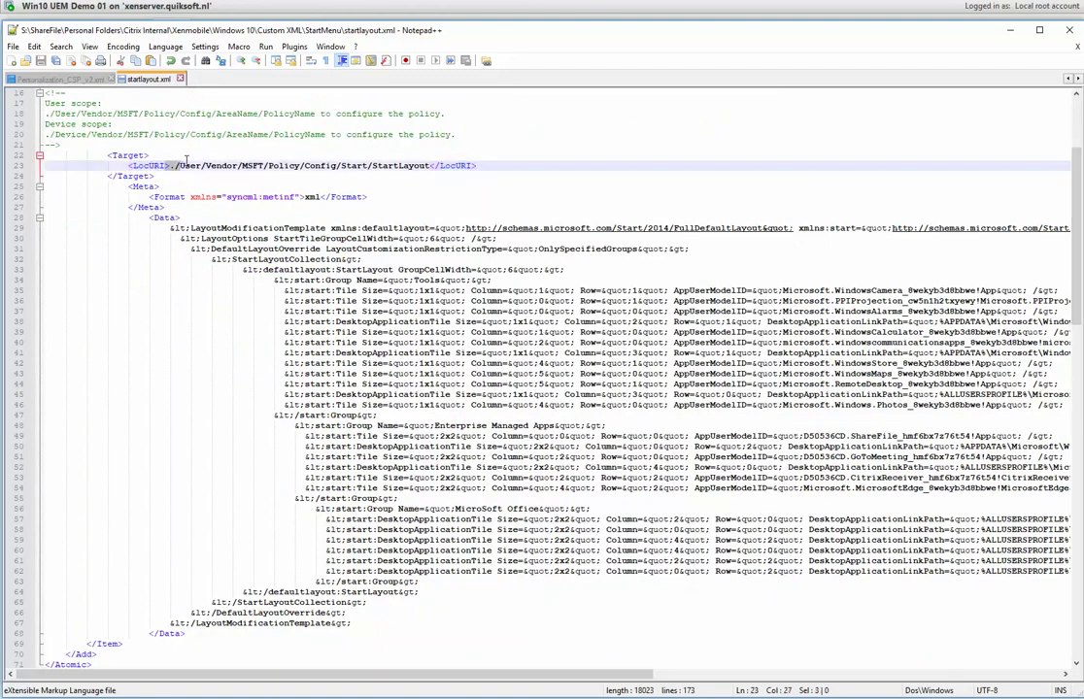
click(254, 165)
double_click(284, 165)
click(319, 166)
double_click(355, 165)
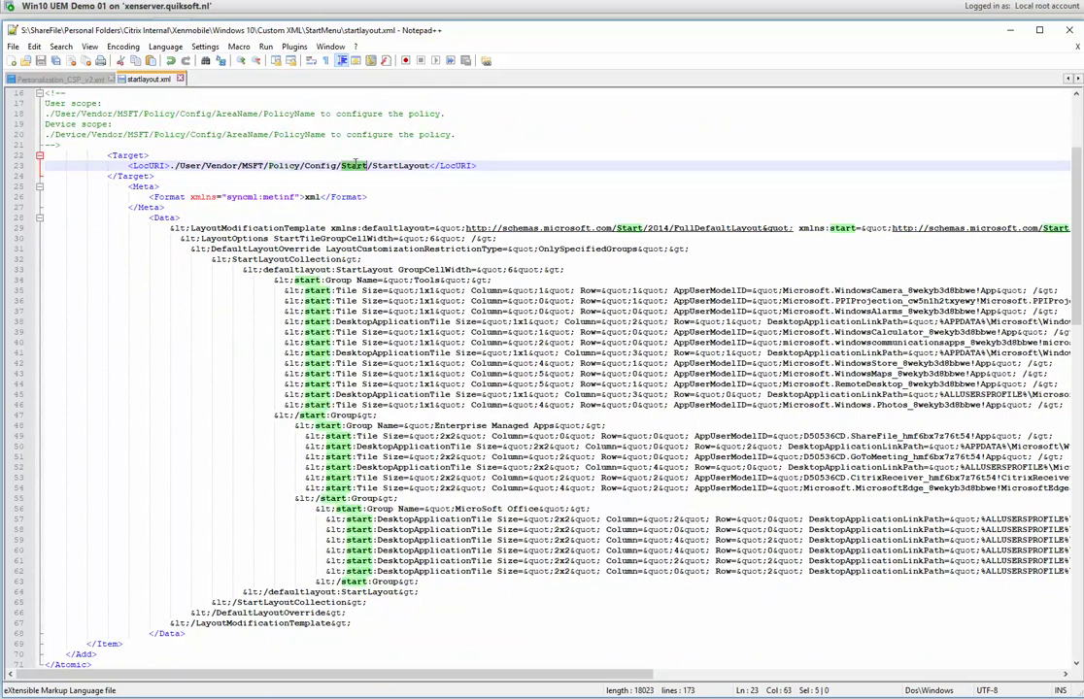
double_click(393, 166)
Inspect Config and AreaName in the device-scope path, then return to the XML Escape page.
double_click(210, 134)
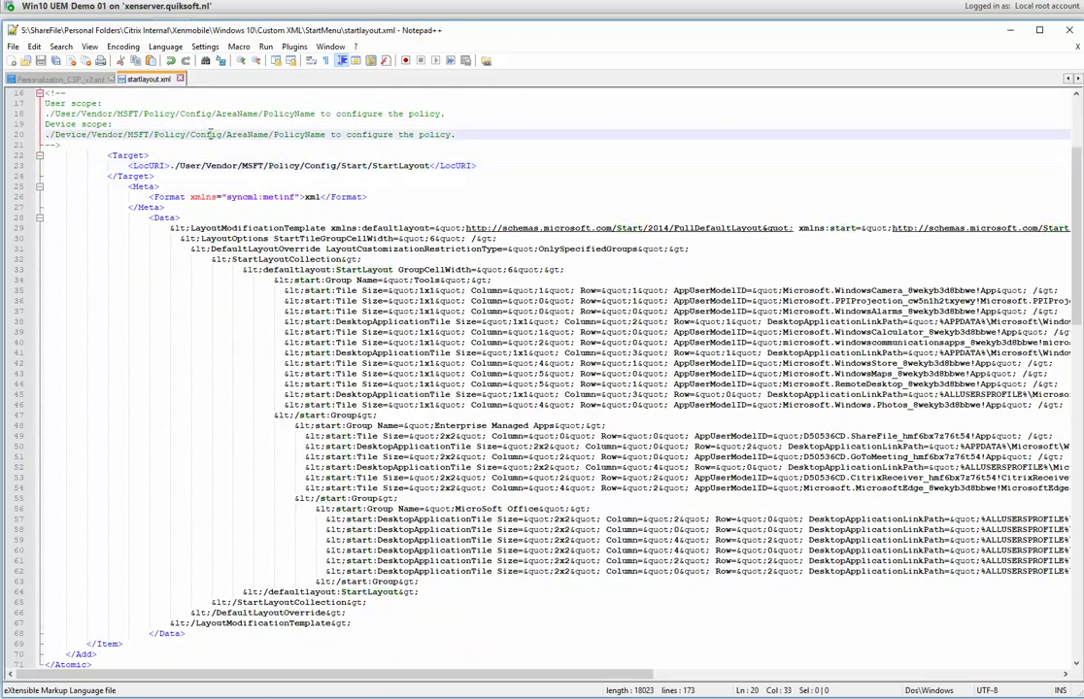
double_click(235, 134)
click(298, 132)
drag(1080, 285, 1078, 322)
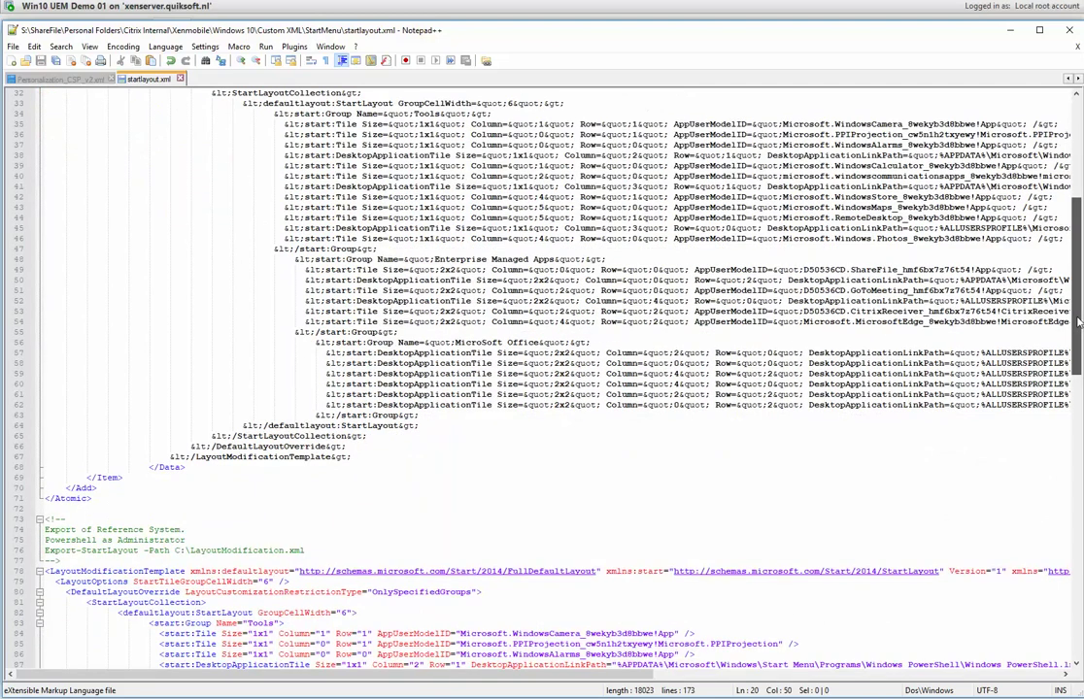
drag(1078, 323, 1078, 115)
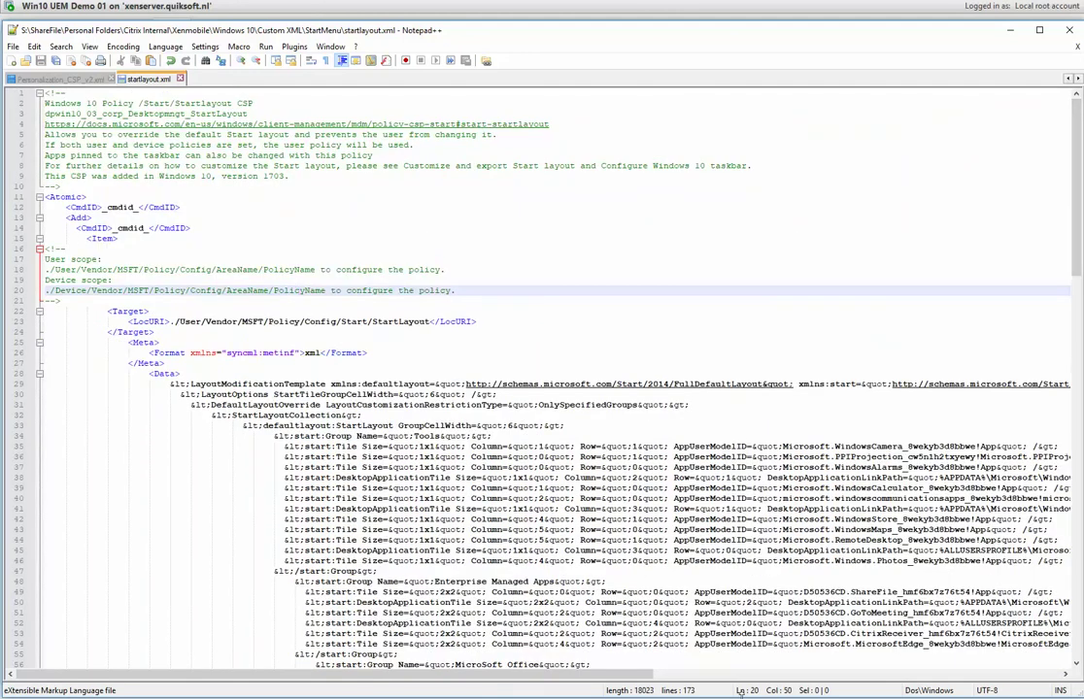
key(alt+Tab)
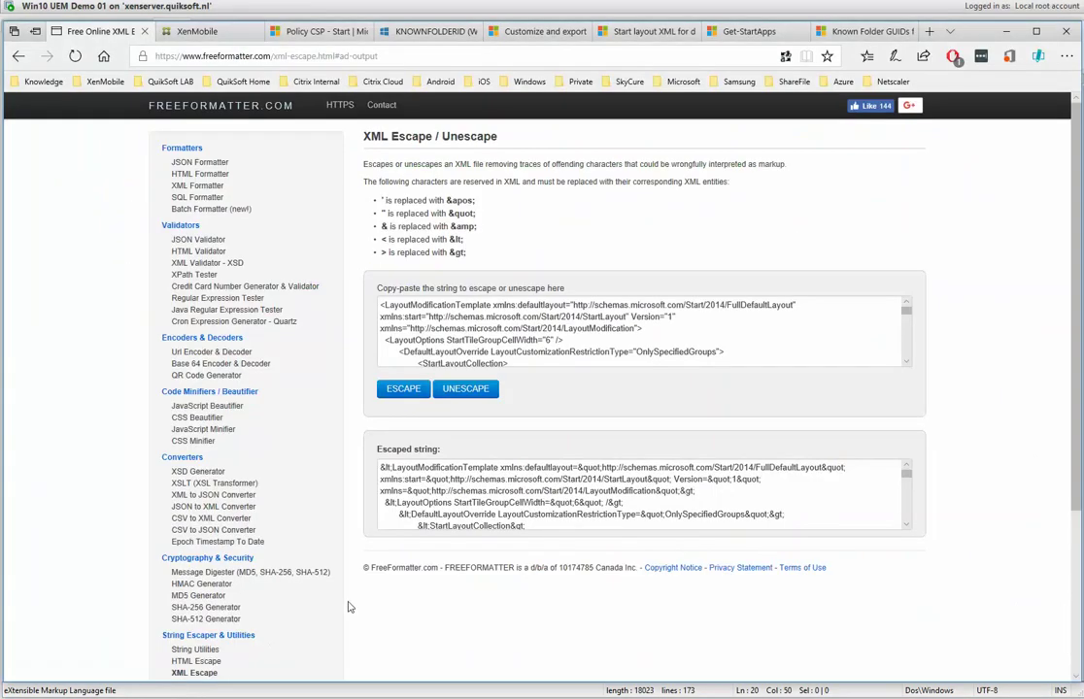
Edit dpwin10_03_corp_Desktopmngt_StartLayout from Device Policies page 2, review its XML, and advance to Assignment.
click(197, 31)
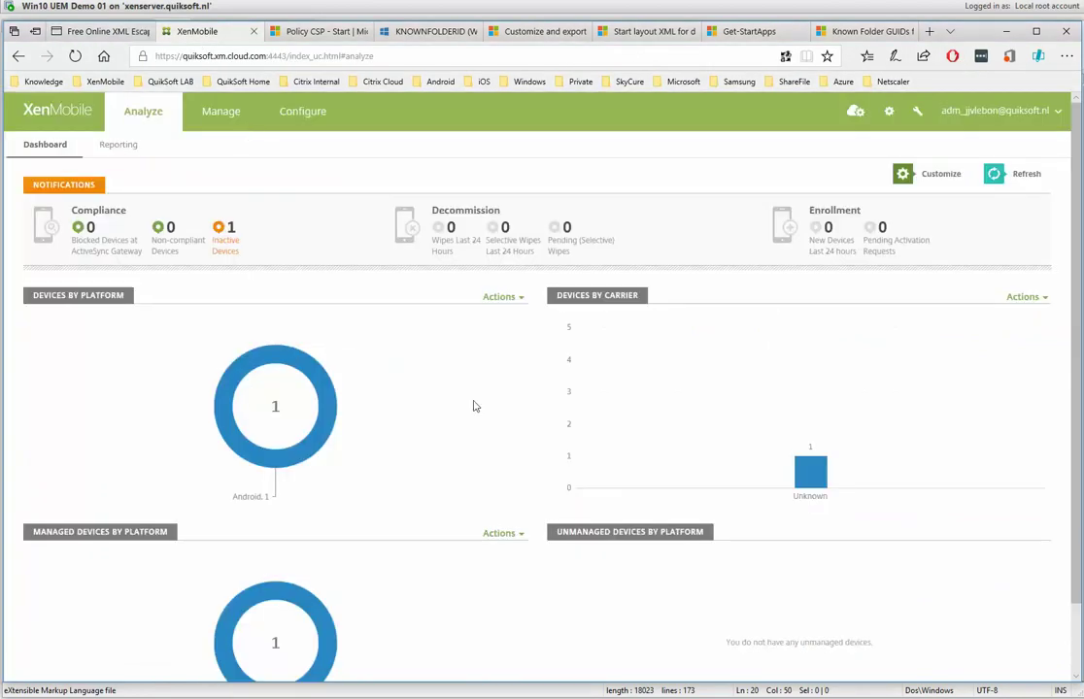
click(313, 121)
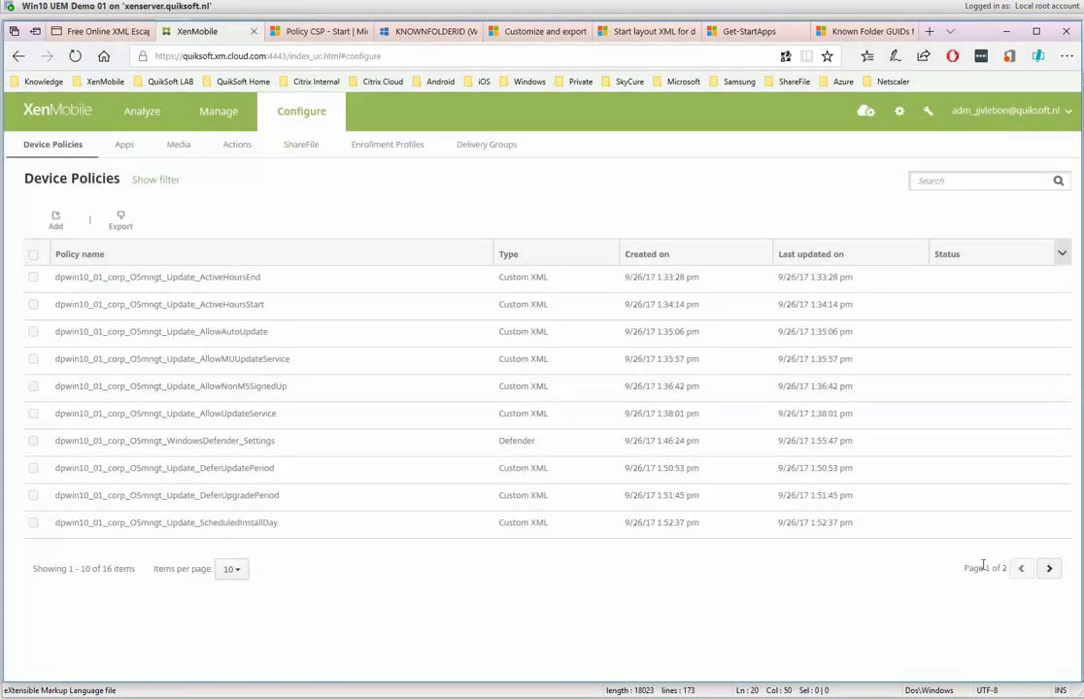
click(1049, 568)
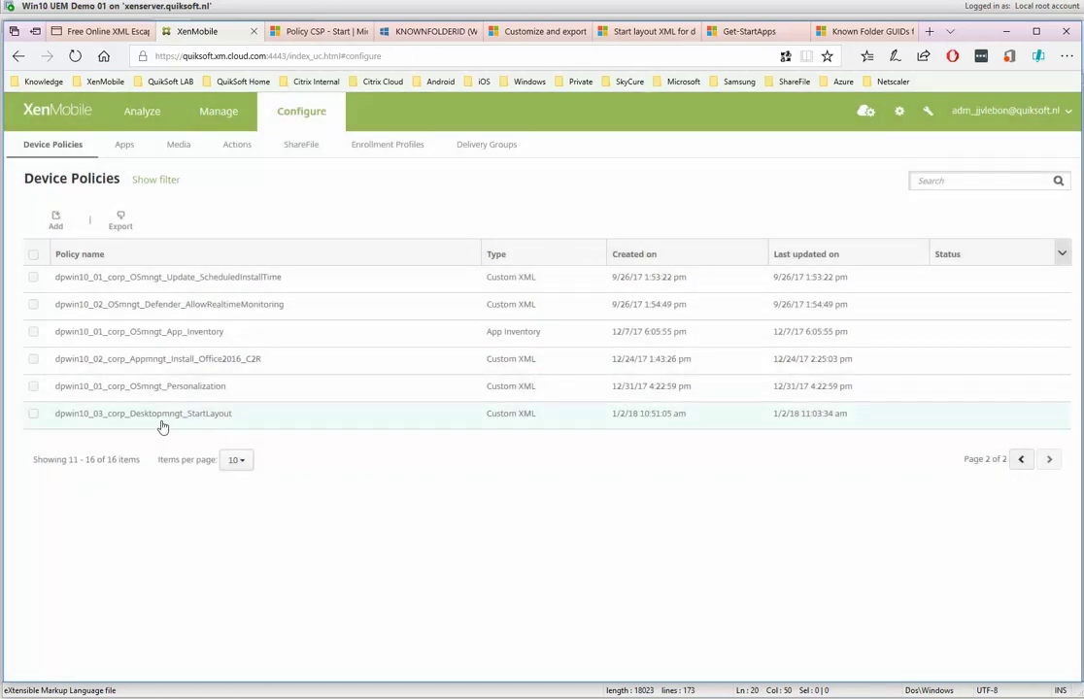
click(33, 415)
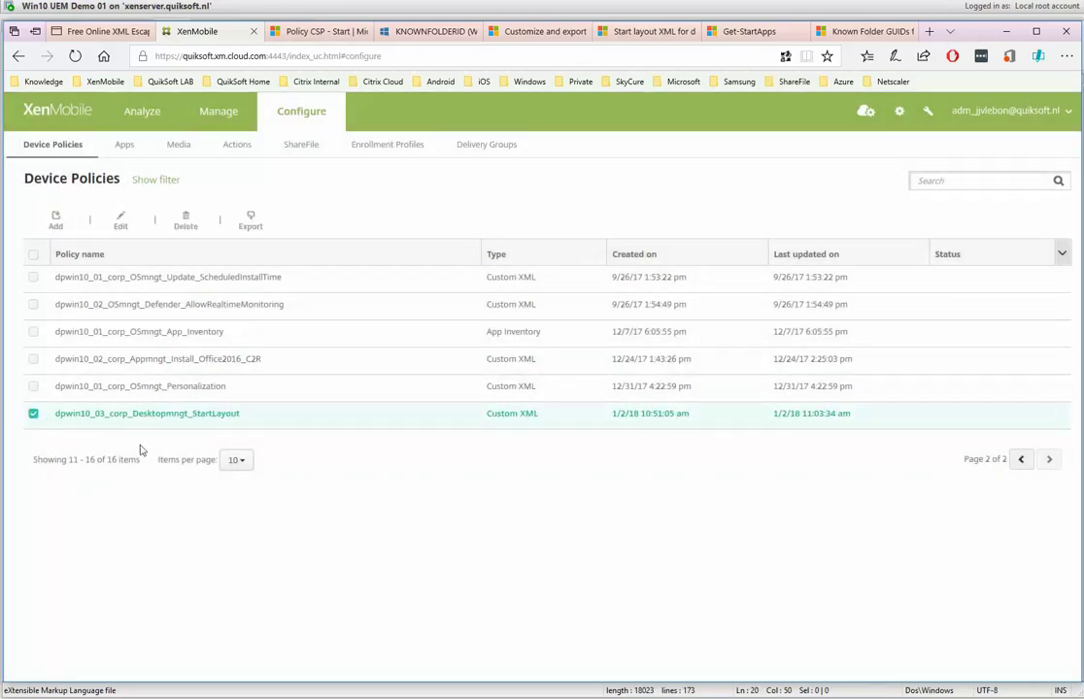
click(117, 221)
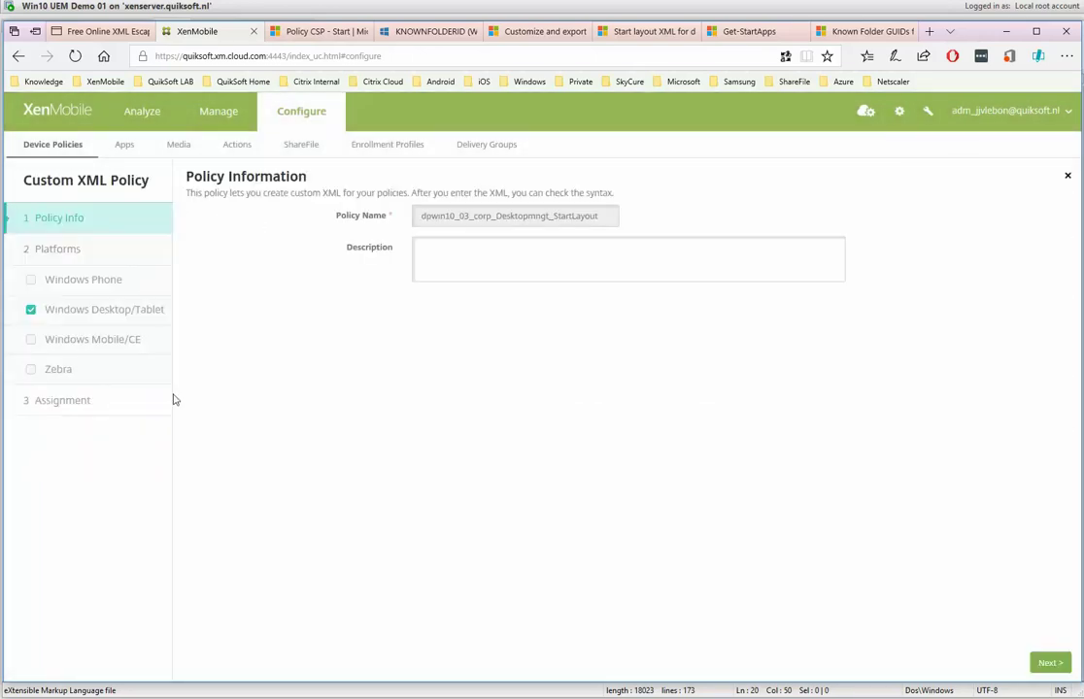
click(112, 313)
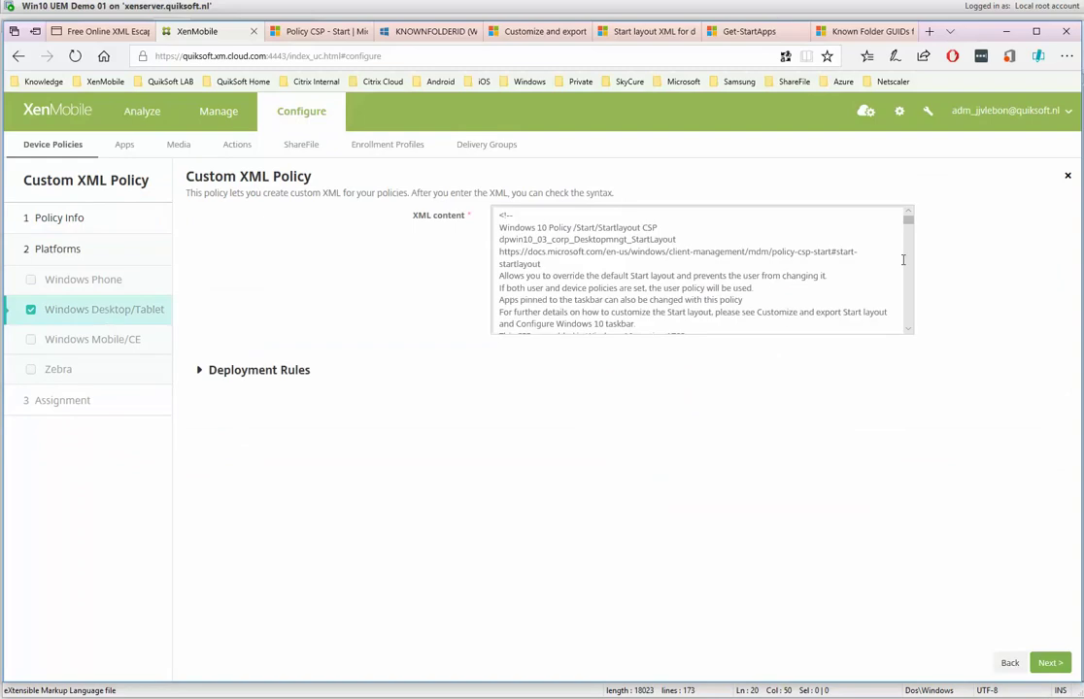
drag(910, 225, 913, 364)
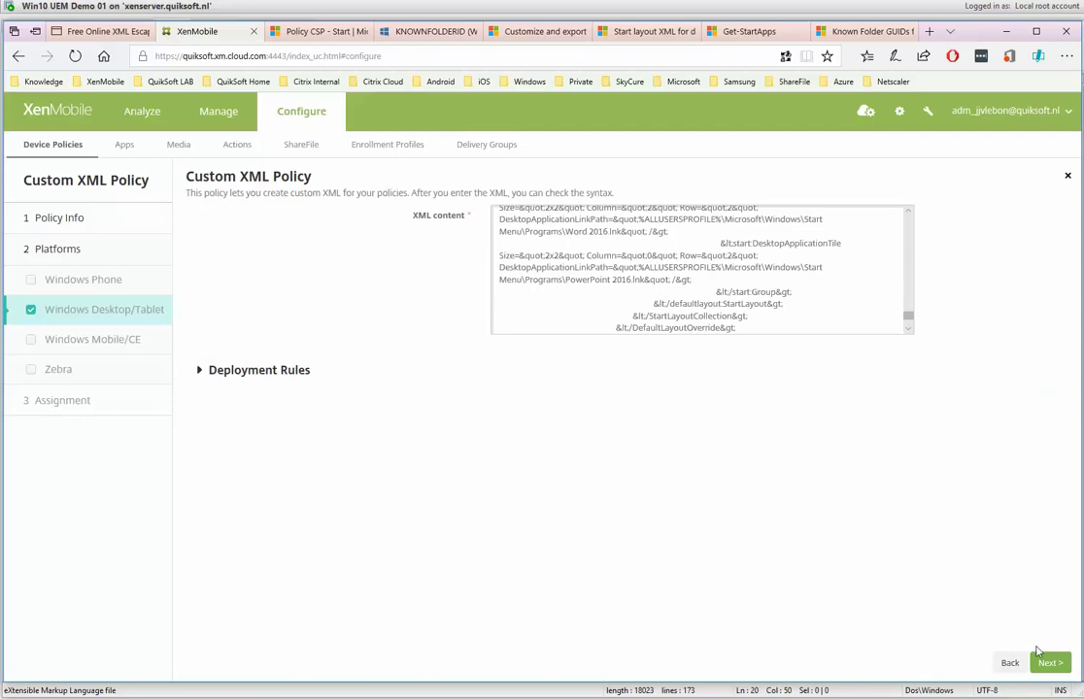
click(1049, 662)
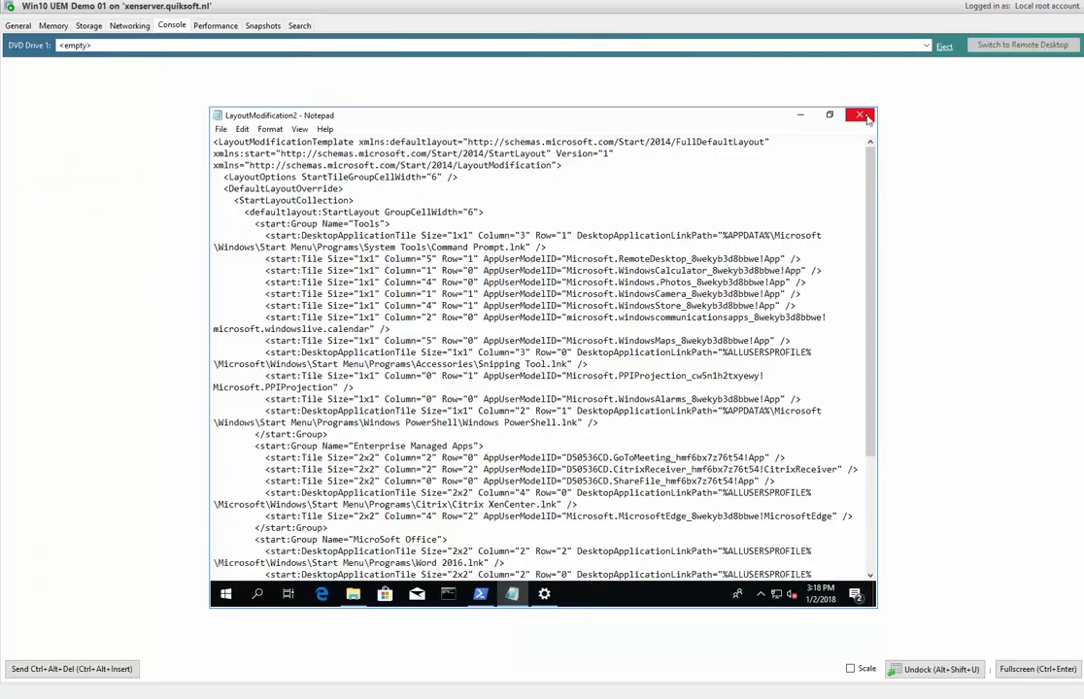
Close the VM's Notepad, Local Disk (C:) and PowerShell windows and bring up the Start menu.
click(859, 114)
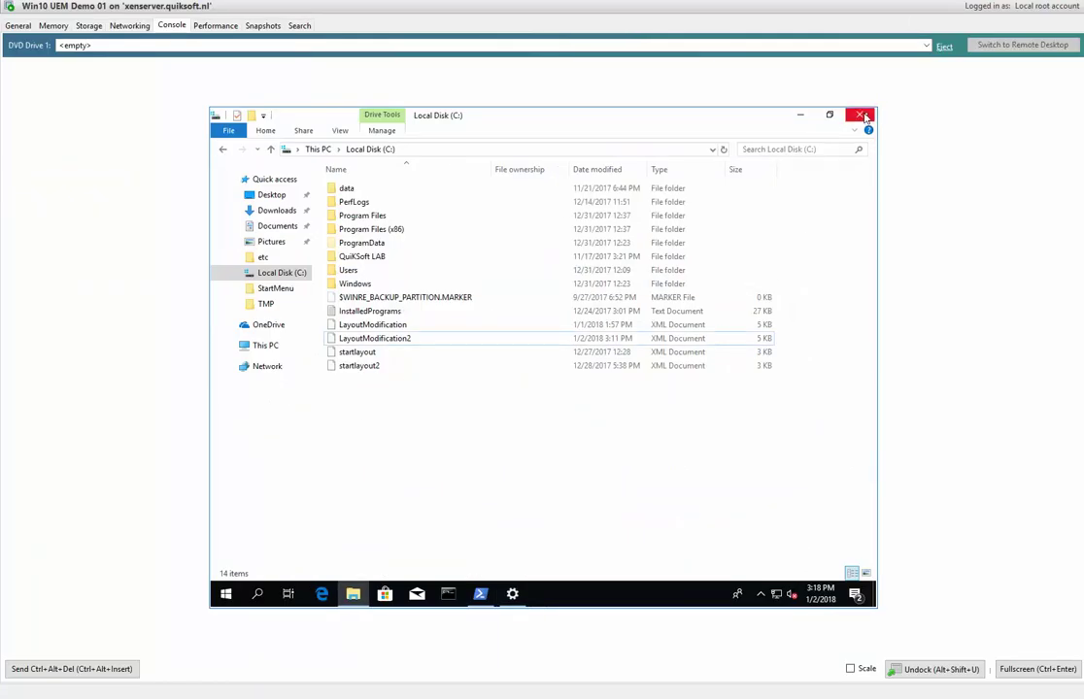
click(858, 115)
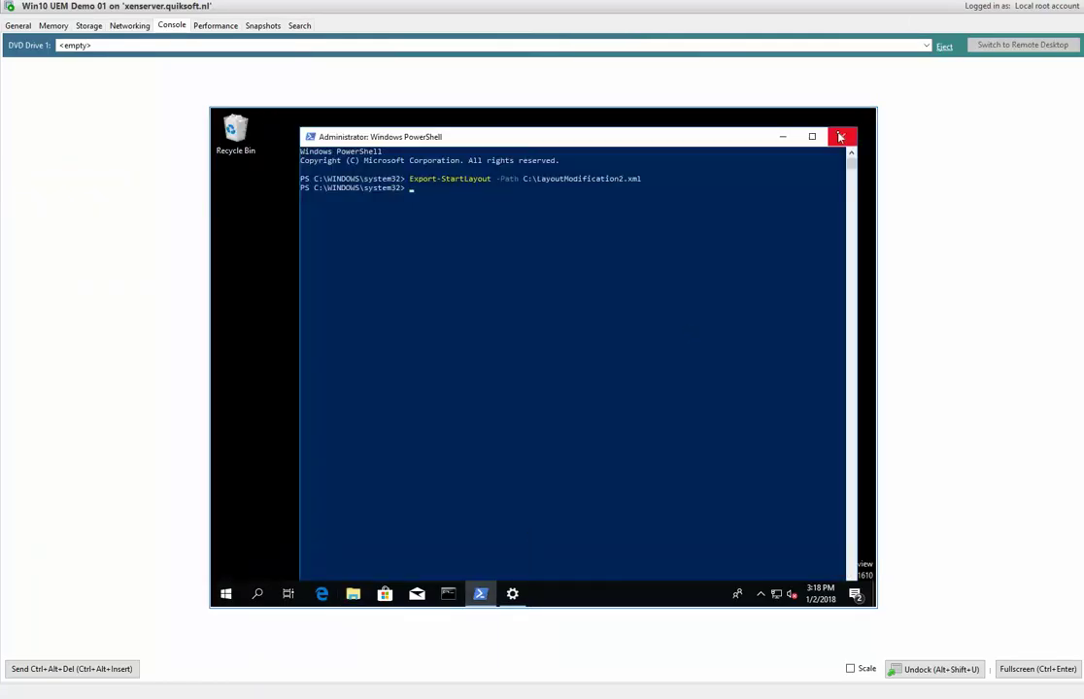
click(842, 135)
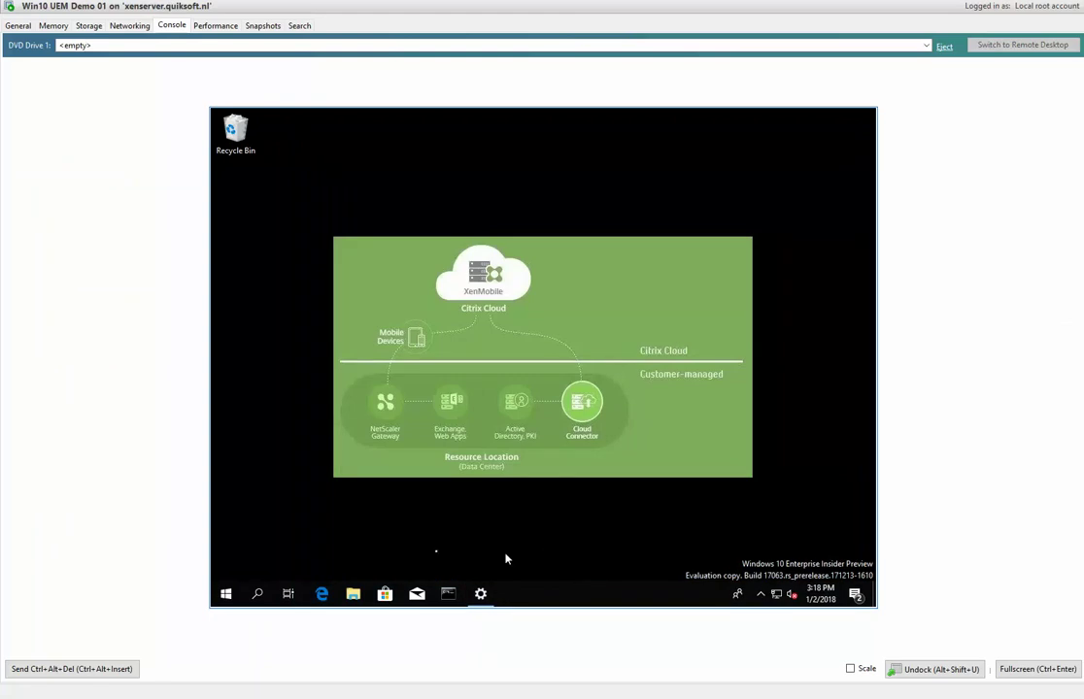
click(226, 594)
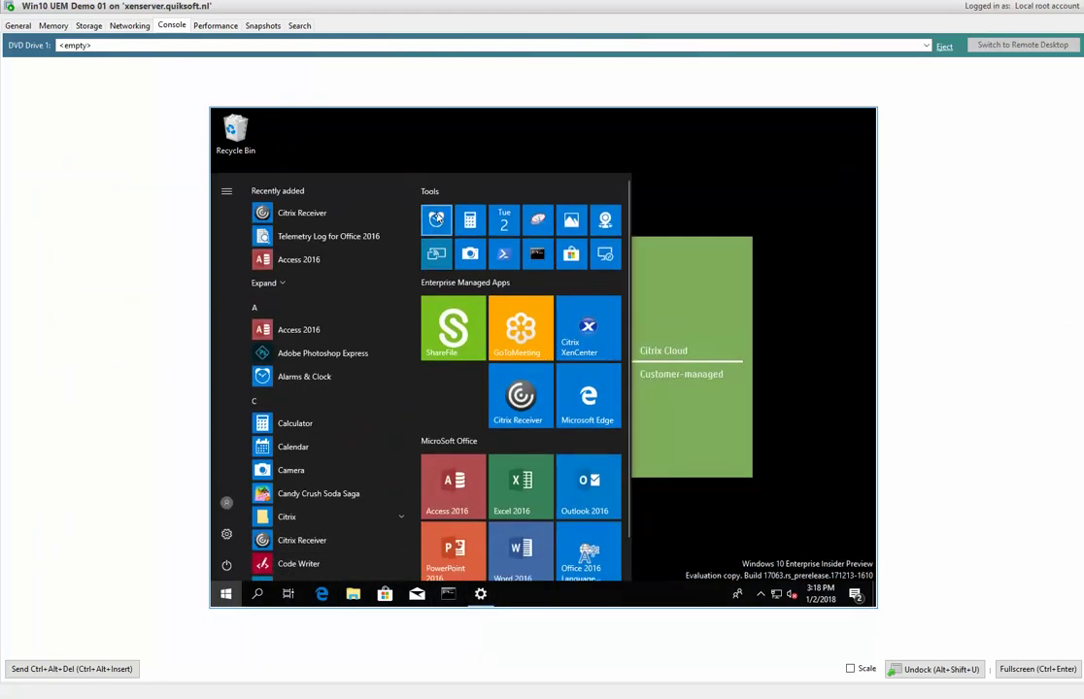
Unpin every Tools tile, including Alarms, Calculator, Calendar, Store, PowerShell and Camera, emptying the group.
right_click(437, 220)
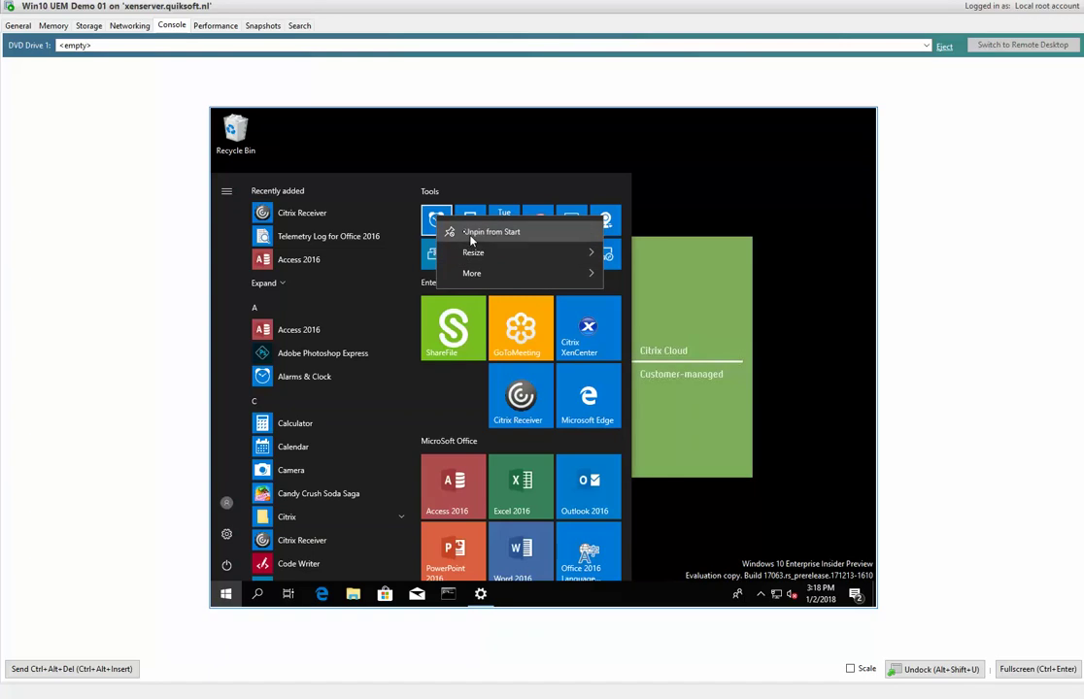
click(445, 223)
right_click(469, 220)
click(491, 234)
right_click(503, 227)
click(513, 238)
right_click(539, 223)
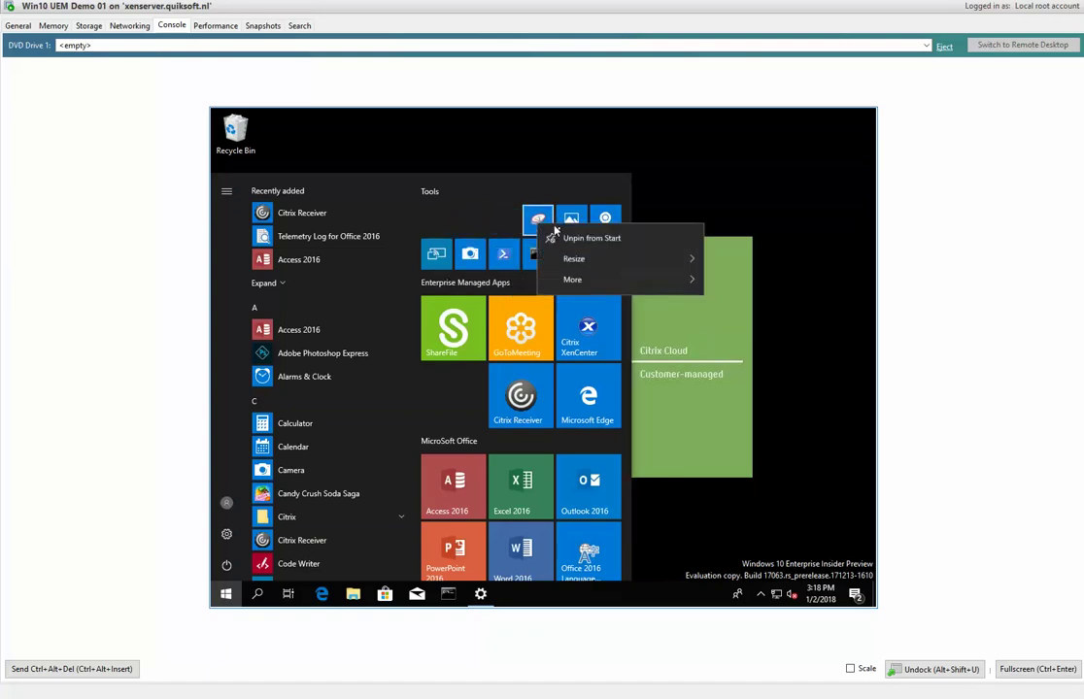
click(575, 242)
right_click(579, 221)
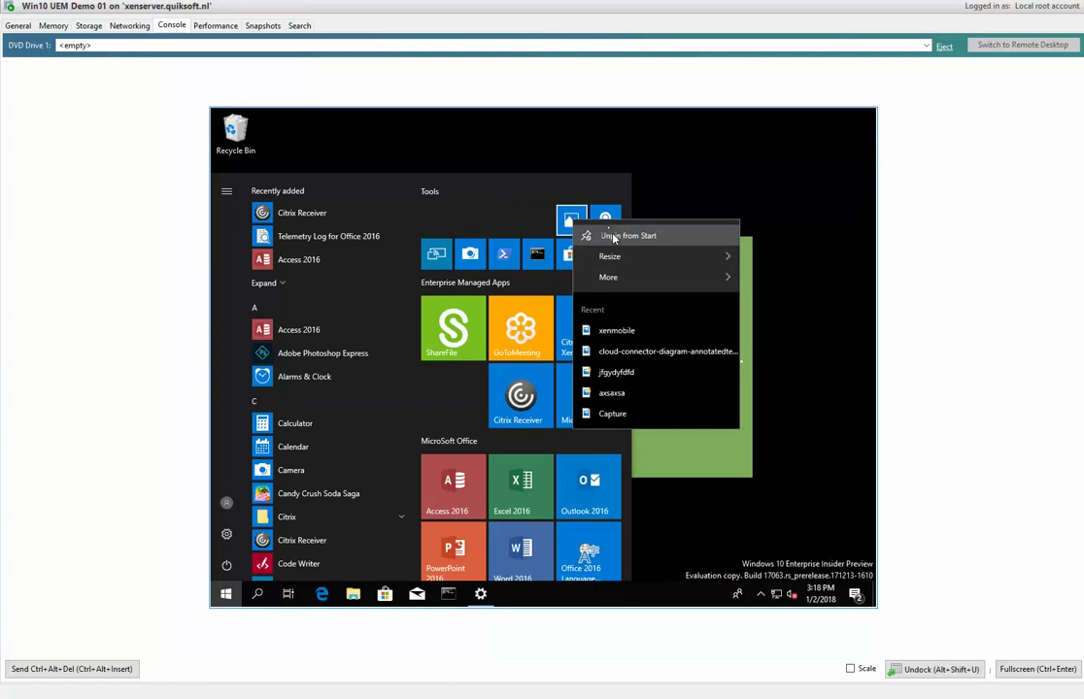
click(599, 236)
right_click(605, 222)
click(629, 235)
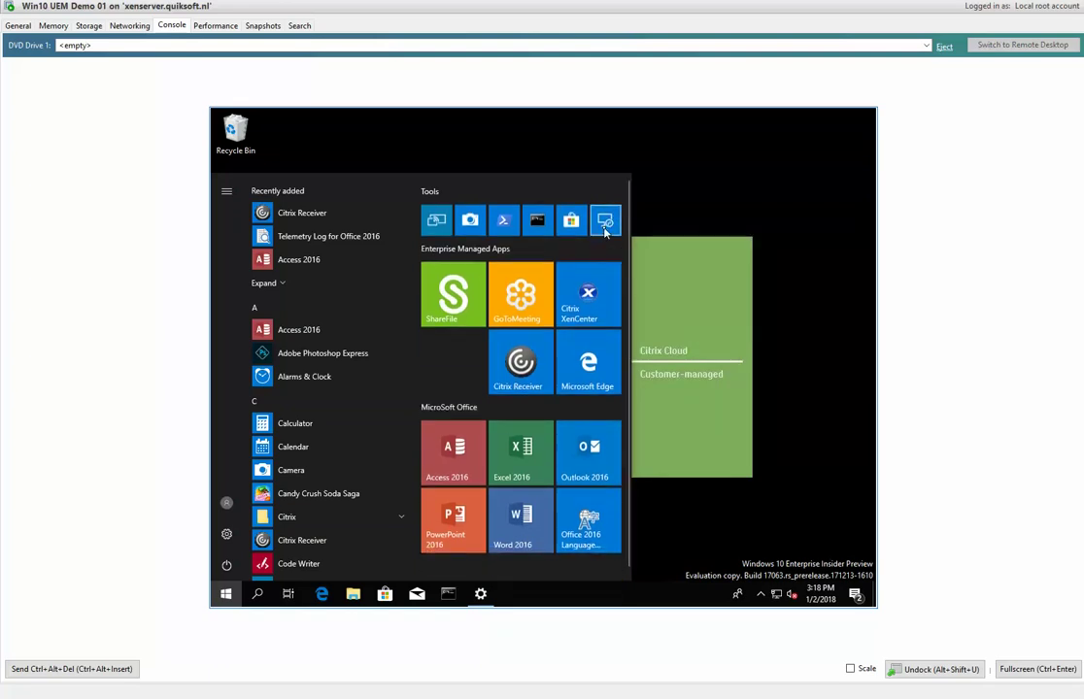
right_click(605, 223)
click(631, 239)
right_click(579, 223)
click(610, 243)
right_click(536, 222)
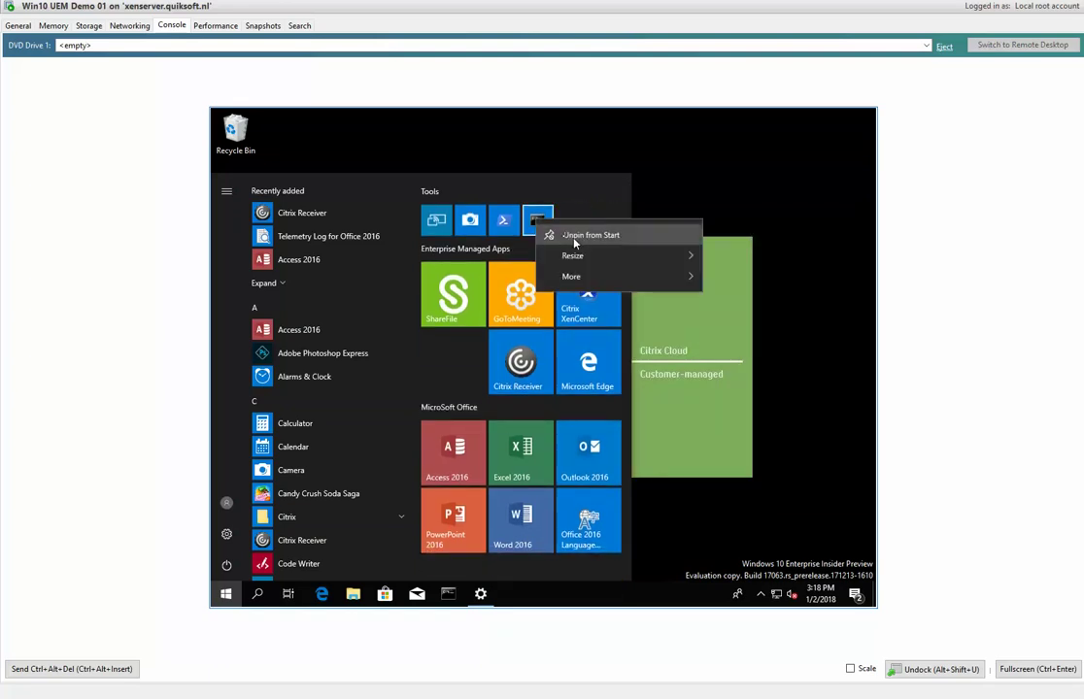
click(574, 237)
right_click(508, 223)
click(533, 234)
right_click(474, 225)
click(500, 241)
right_click(433, 221)
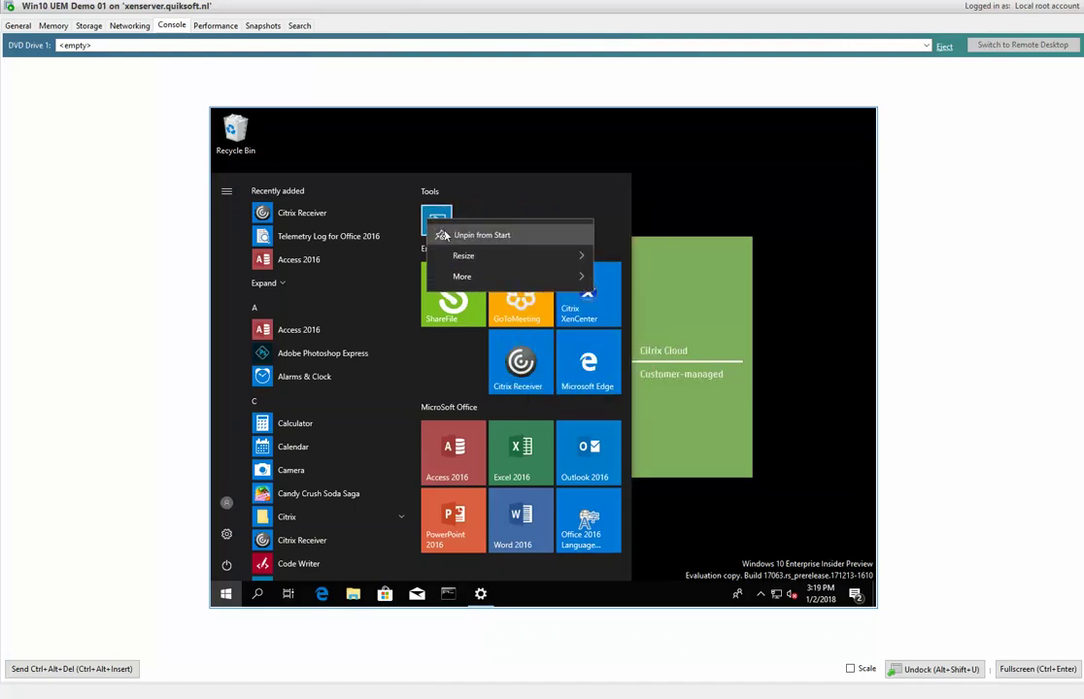
click(456, 234)
Unpin the Enterprise Managed Apps tiles: ShareFile, GoToMeeting, Citrix XenCenter, Microsoft Edge and Citrix Receiver.
right_click(445, 217)
click(467, 227)
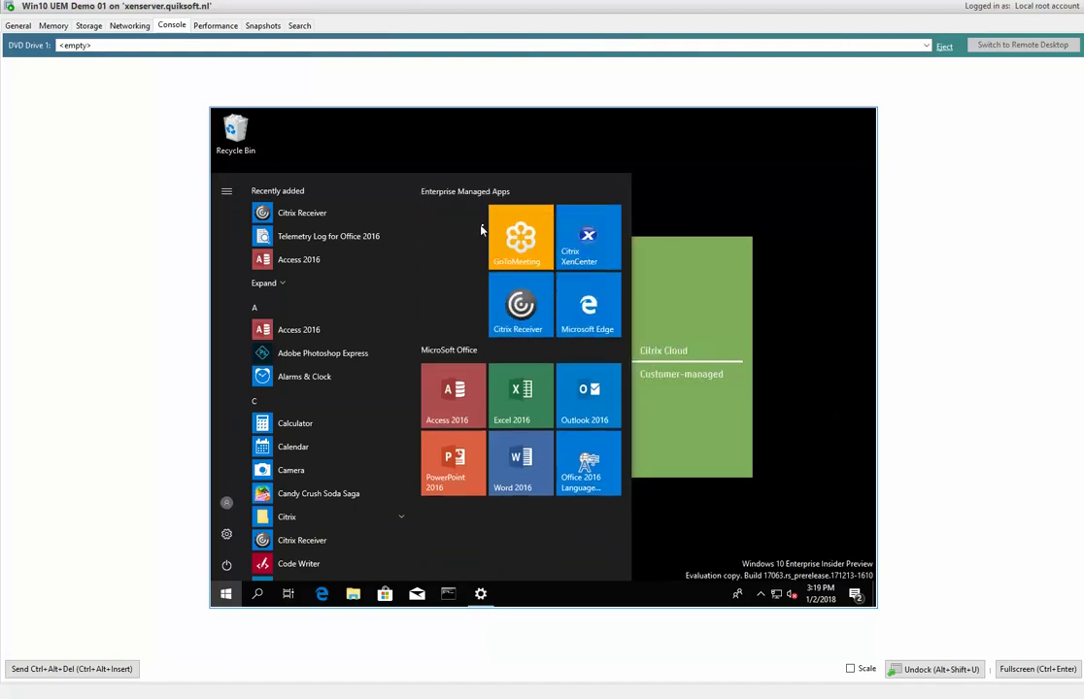
right_click(512, 228)
click(536, 238)
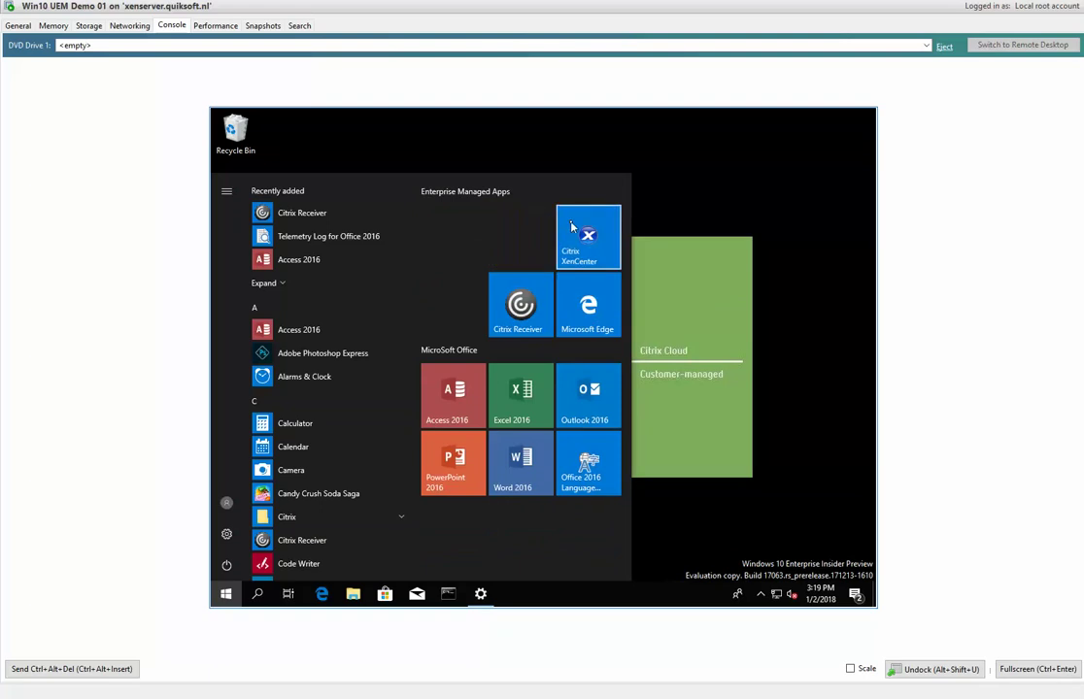
right_click(572, 226)
click(604, 237)
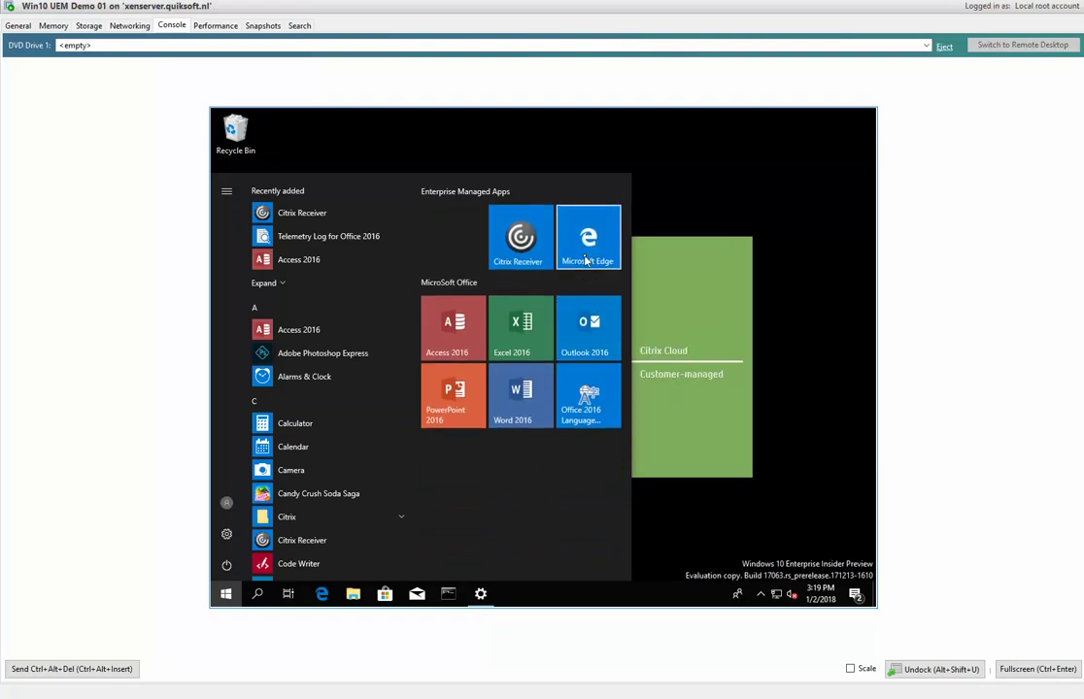
right_click(590, 258)
click(600, 270)
right_click(516, 241)
click(546, 251)
Unpin the Office tiles: Access, Excel, Outlook, Office language, Word and PowerPoint 2016.
right_click(451, 213)
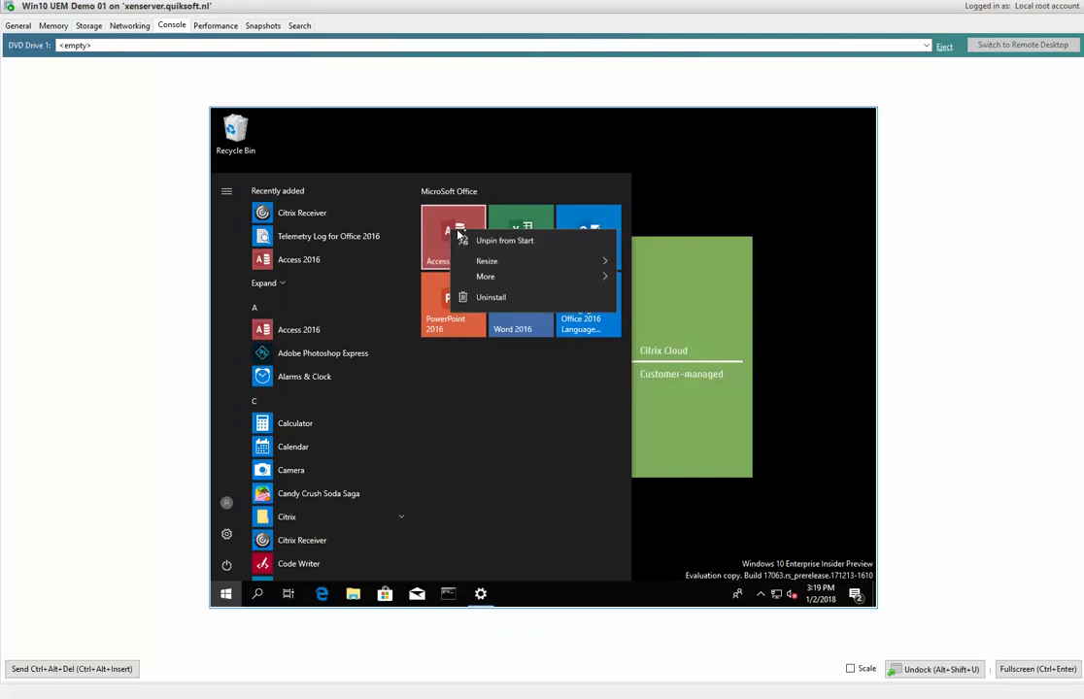
click(491, 241)
right_click(515, 242)
click(555, 249)
right_click(585, 243)
click(627, 251)
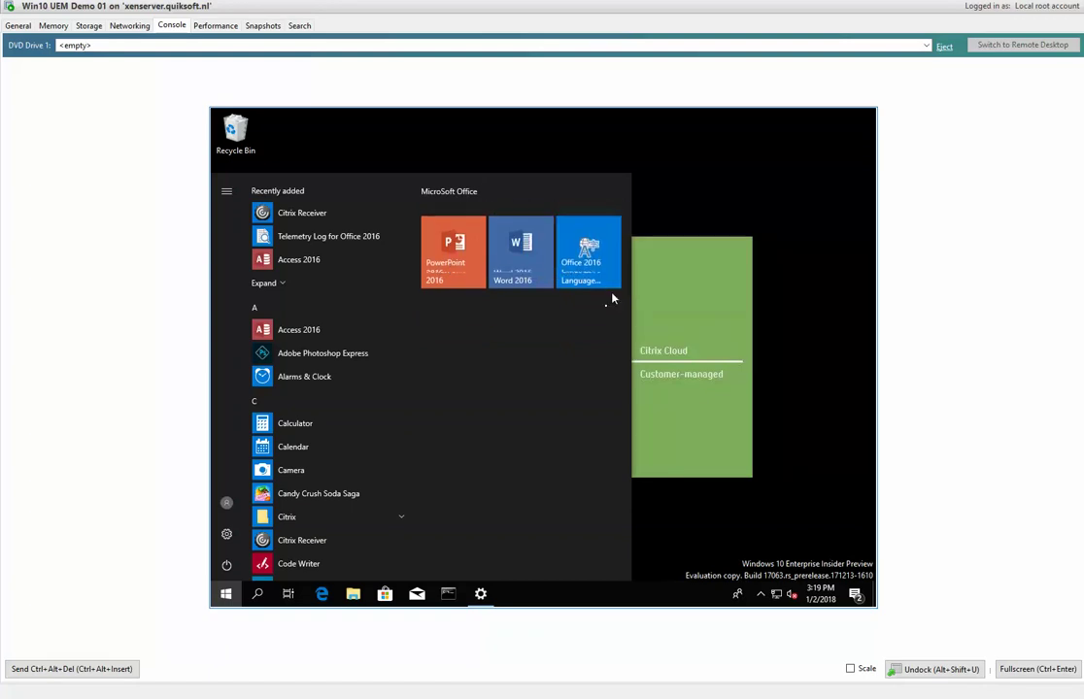
right_click(600, 261)
click(612, 269)
right_click(518, 250)
click(546, 261)
right_click(452, 252)
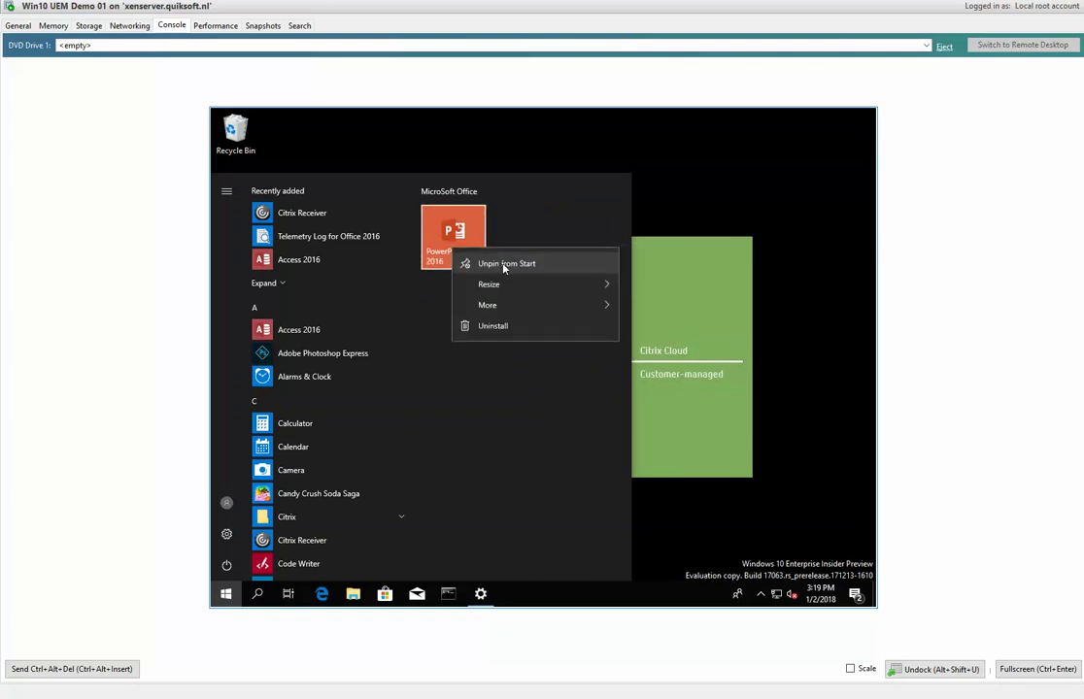
click(503, 266)
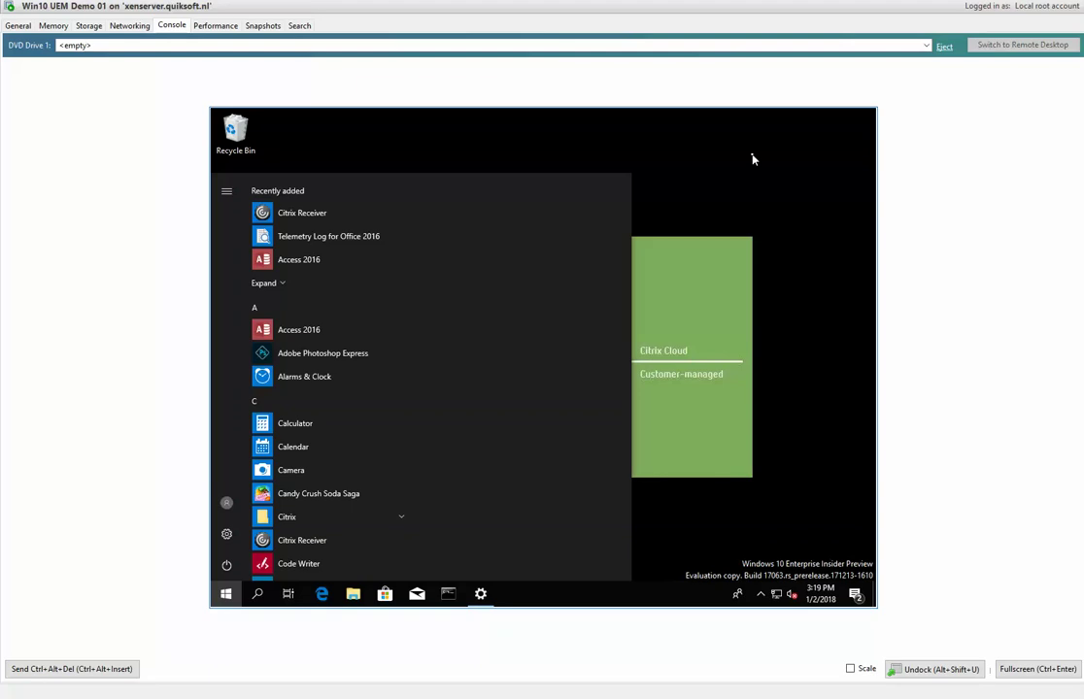
Close Start, restore Settings, and launch Event Viewer by searching for 'event'.
click(747, 191)
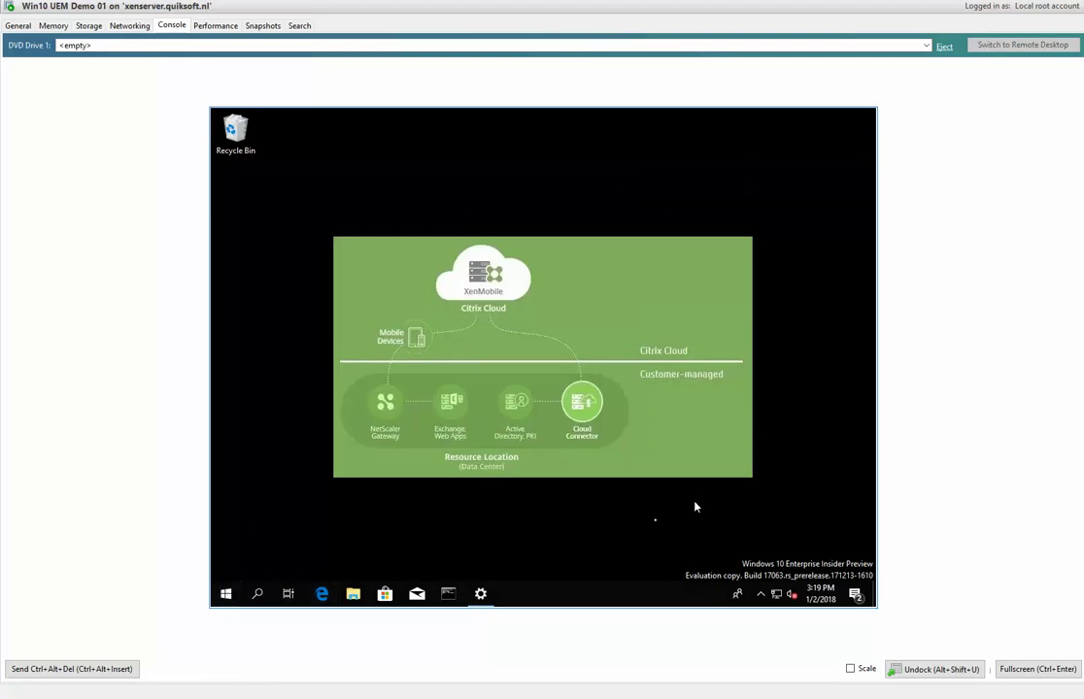
click(480, 595)
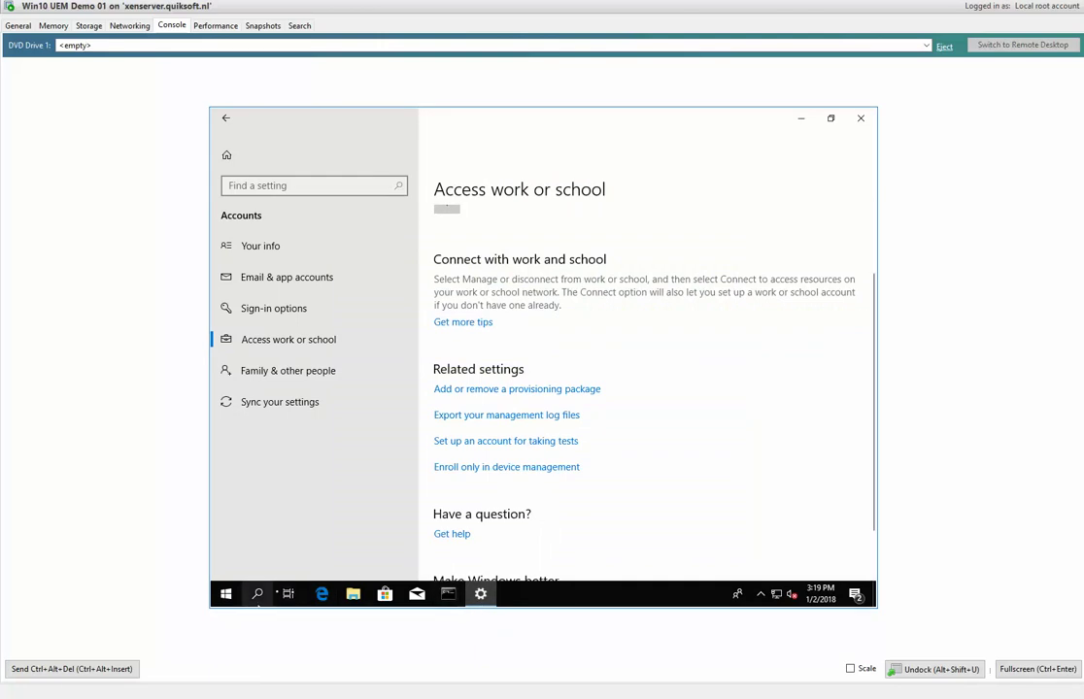
click(258, 595)
text(event)
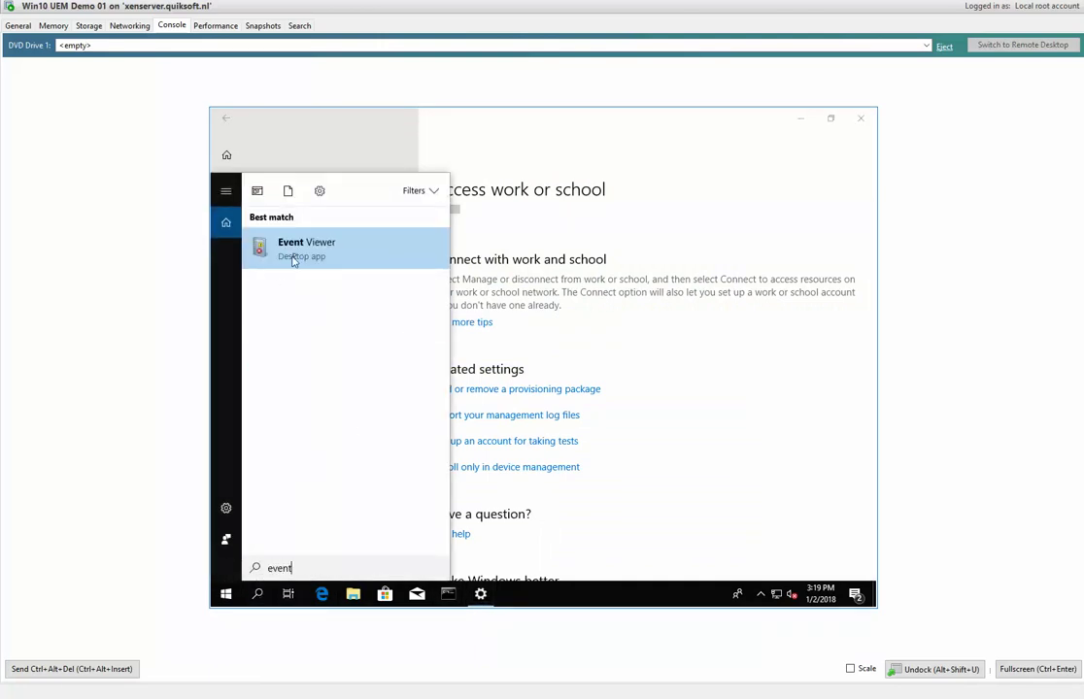
key(Return)
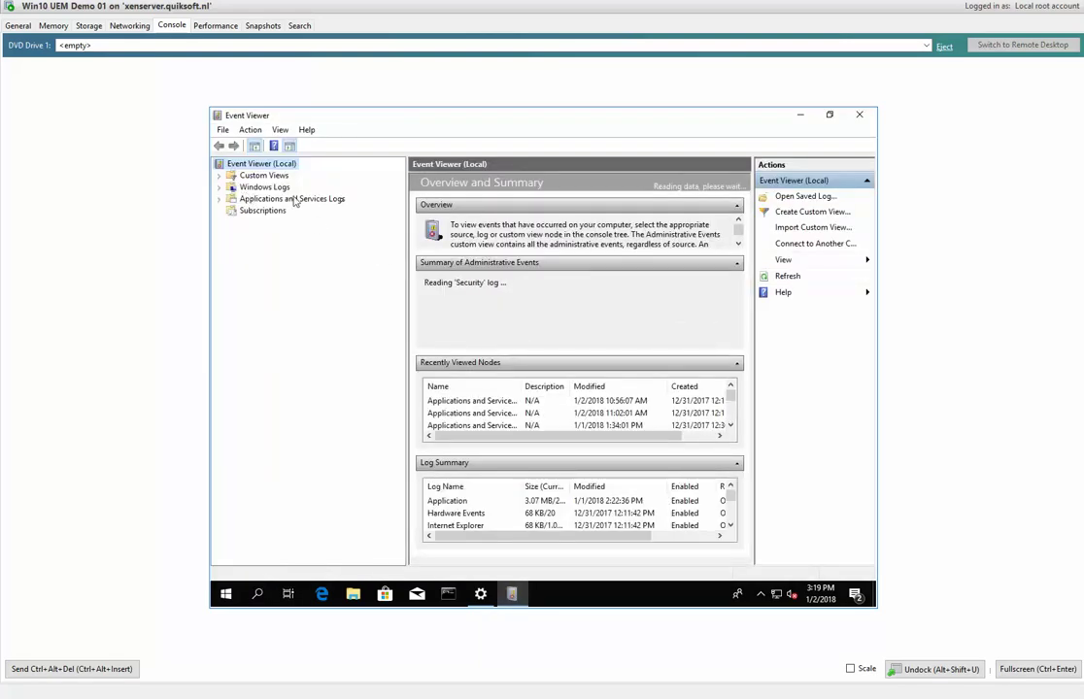
Expand Applications and Services Logs > Microsoft > Windows > DeviceManagement-Enterprise-Diagnostics-Provider.
click(219, 198)
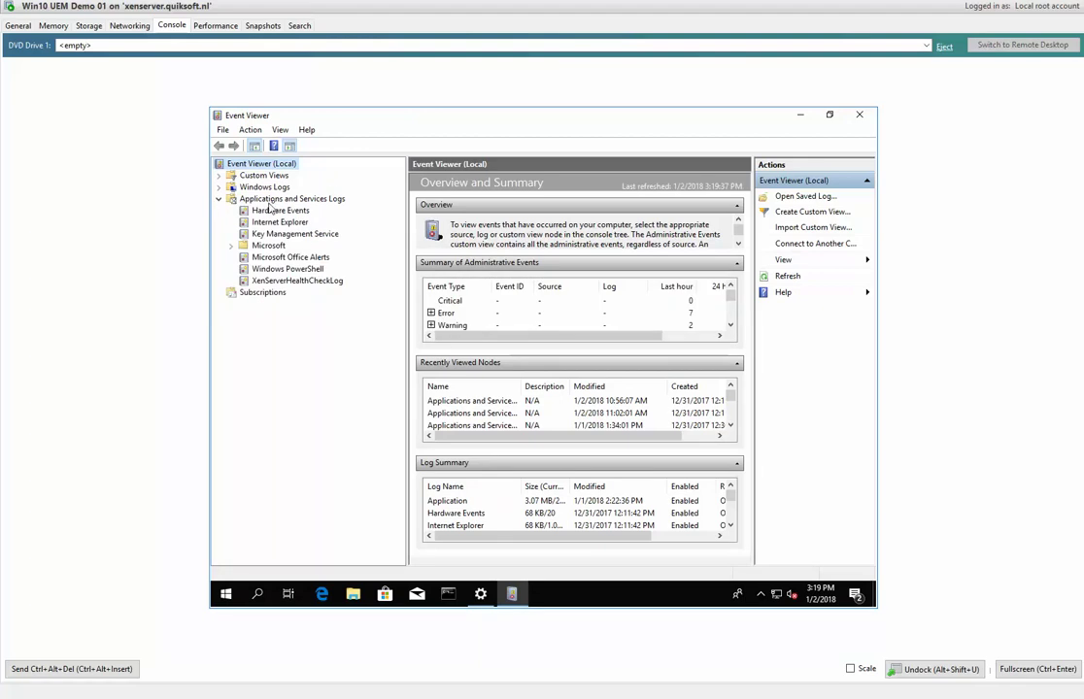
click(236, 247)
click(245, 293)
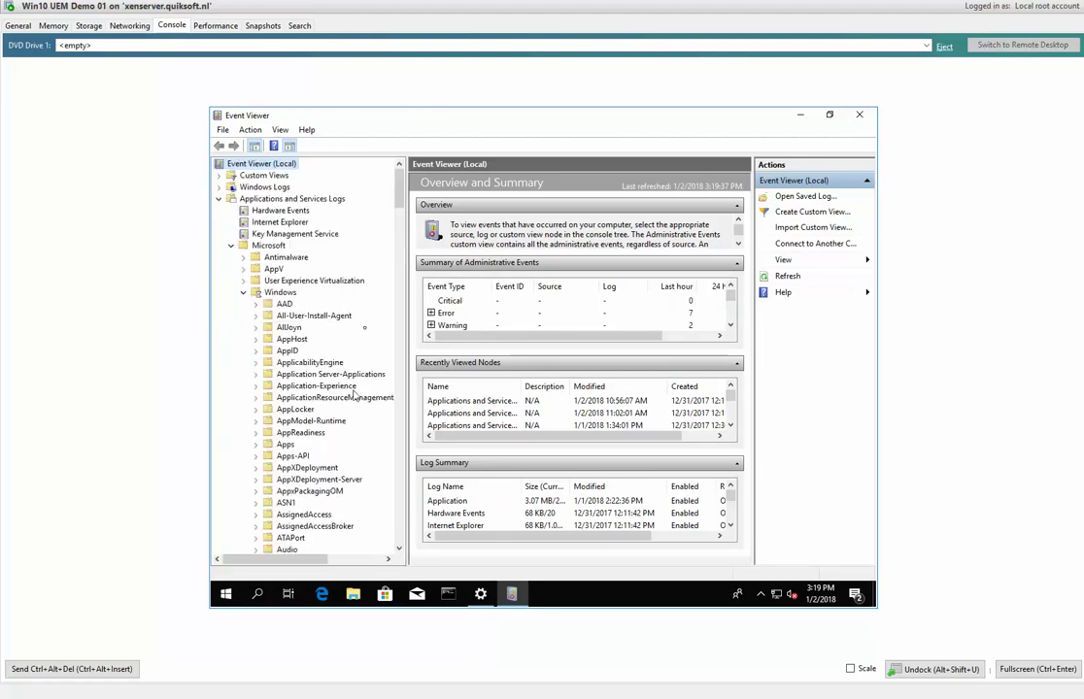
drag(397, 197, 393, 246)
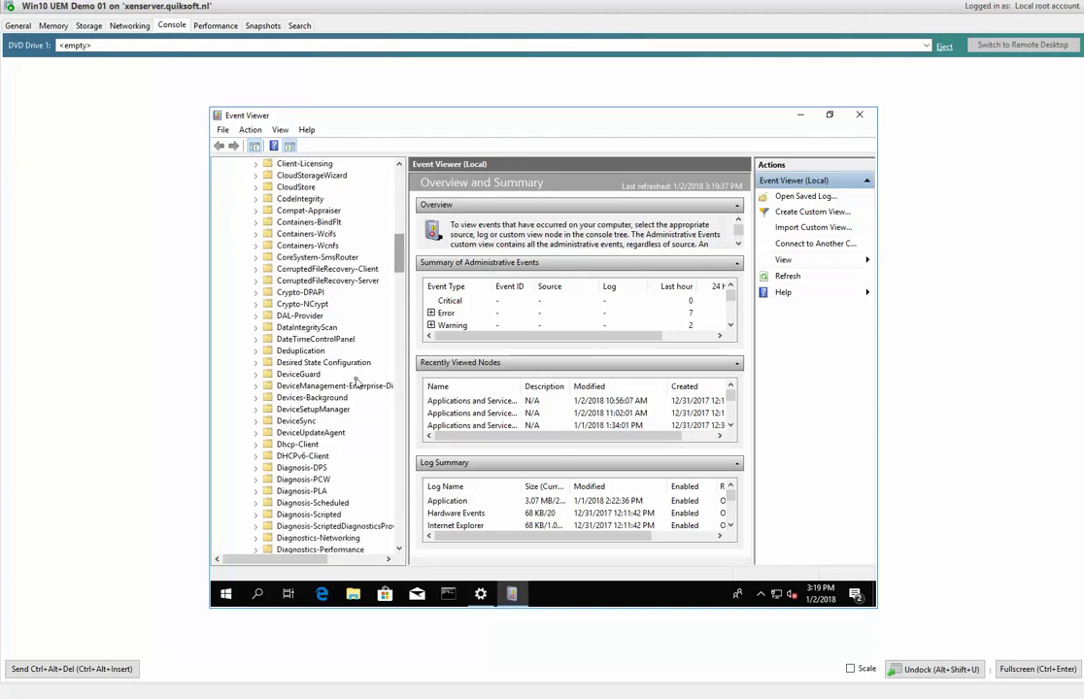
click(262, 387)
click(257, 387)
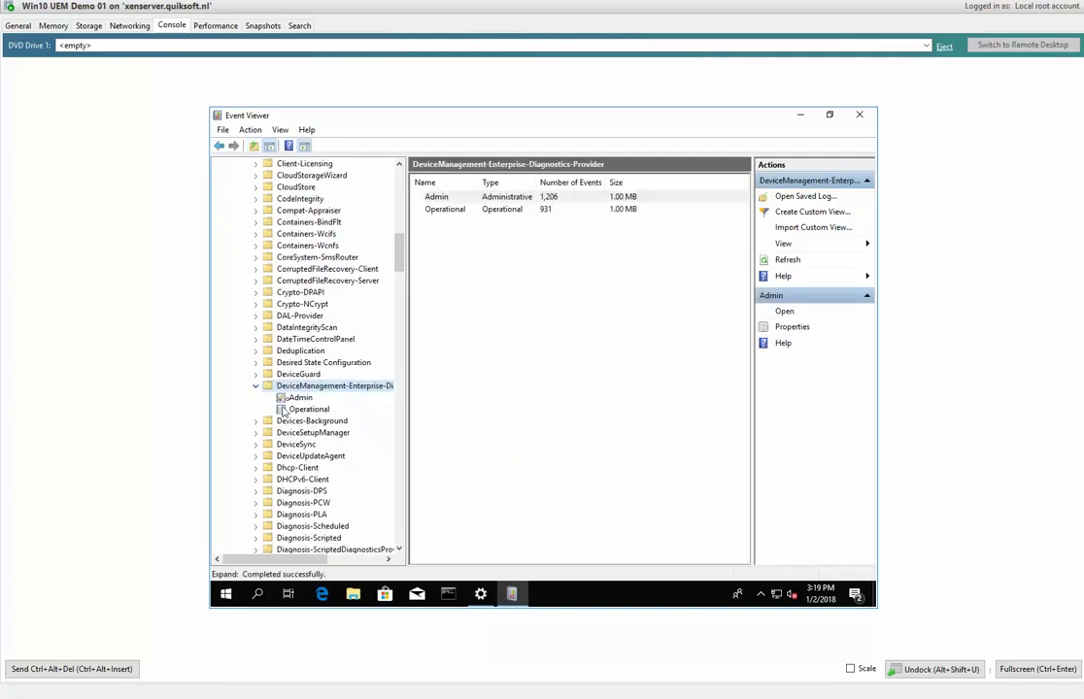
Clear the Admin and Operational logs without saving, then reselect the Admin log.
click(293, 399)
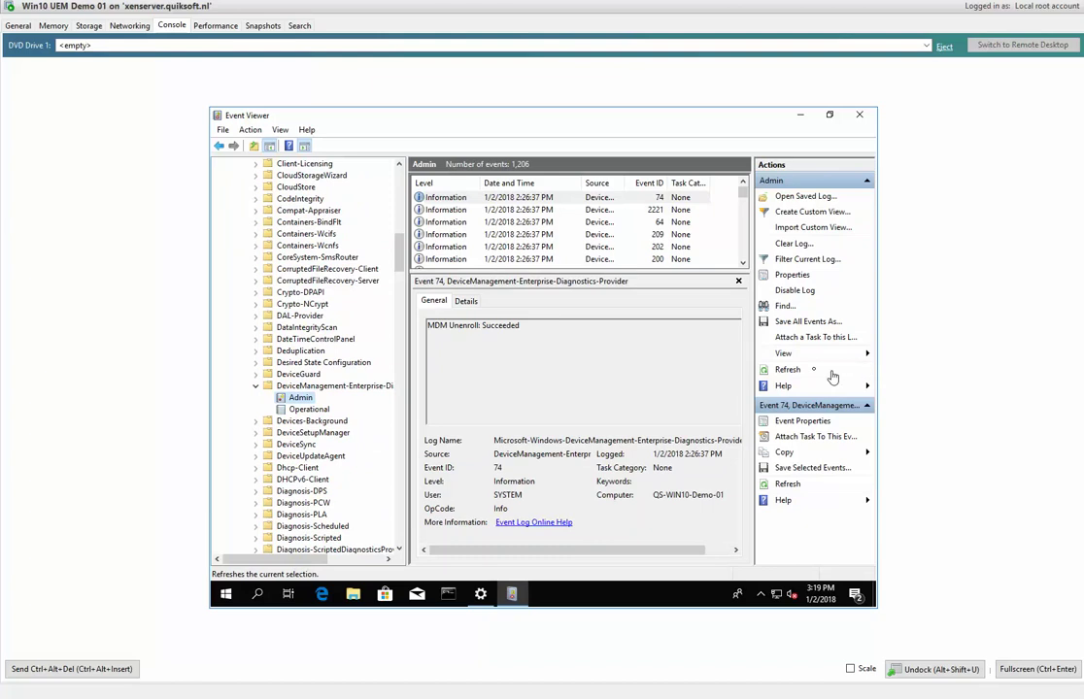
click(792, 243)
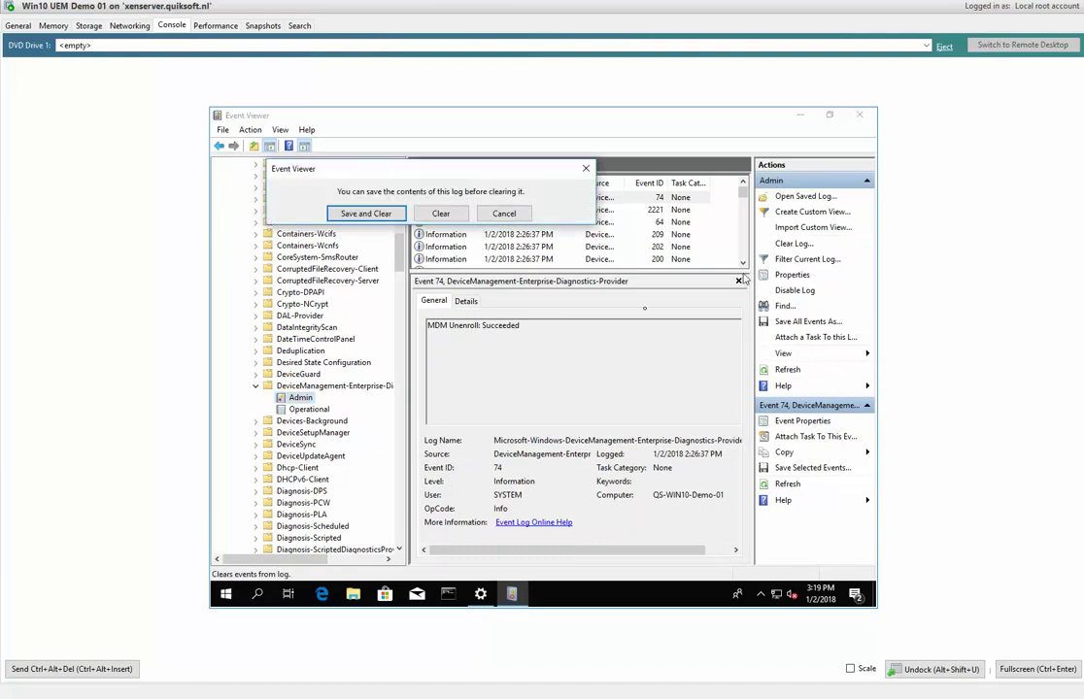
click(441, 212)
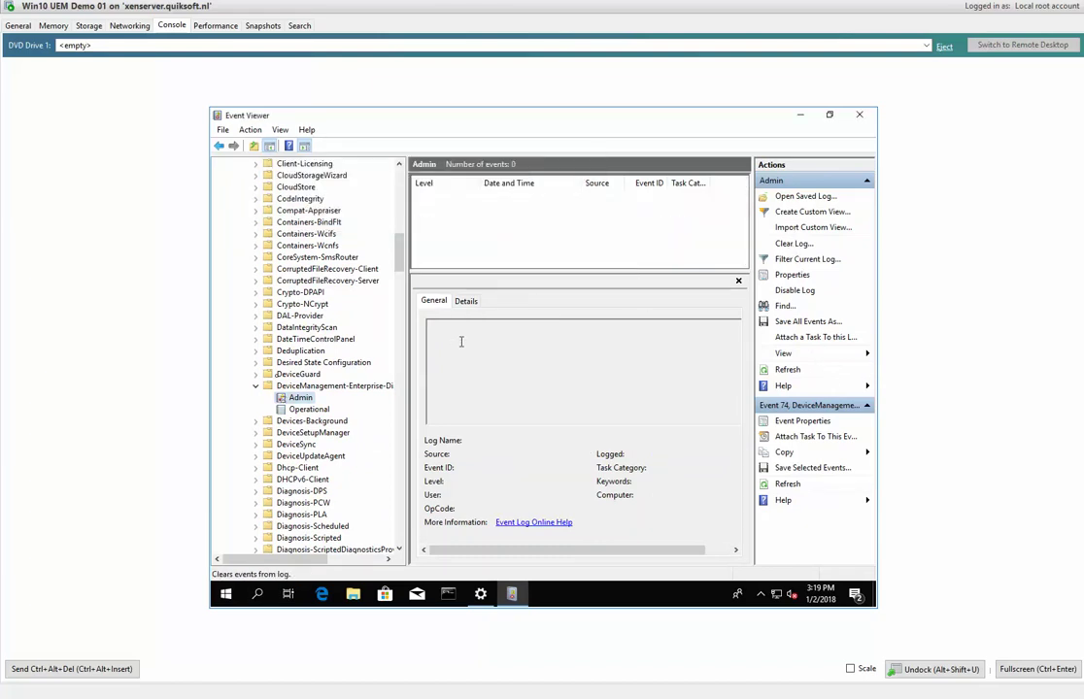
click(309, 410)
click(792, 243)
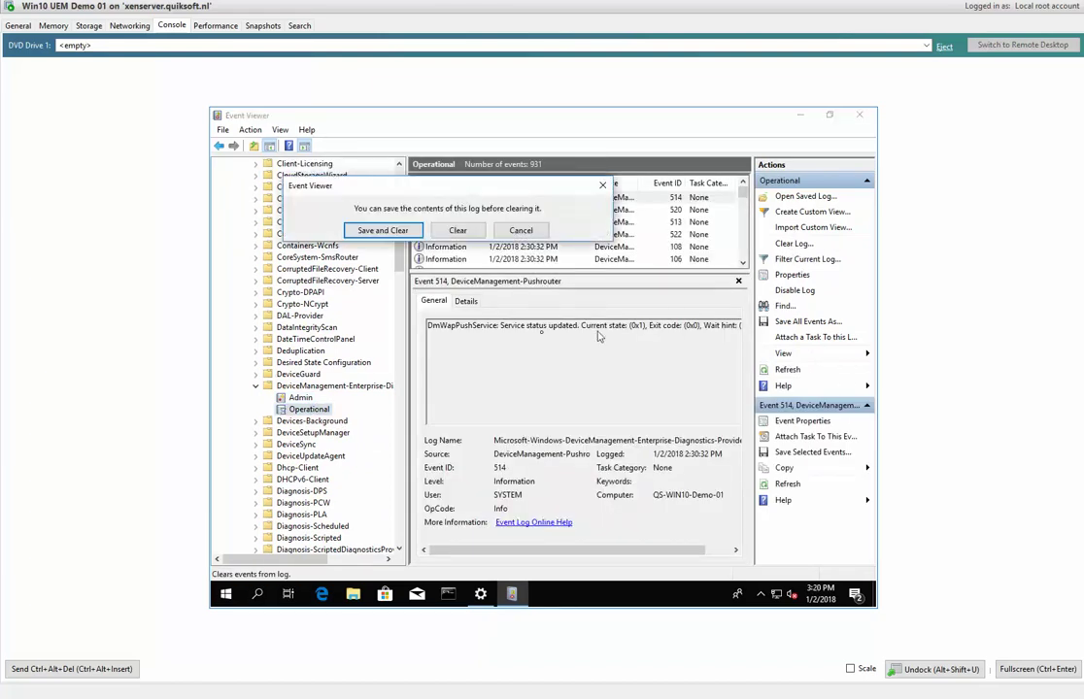
click(458, 230)
click(309, 399)
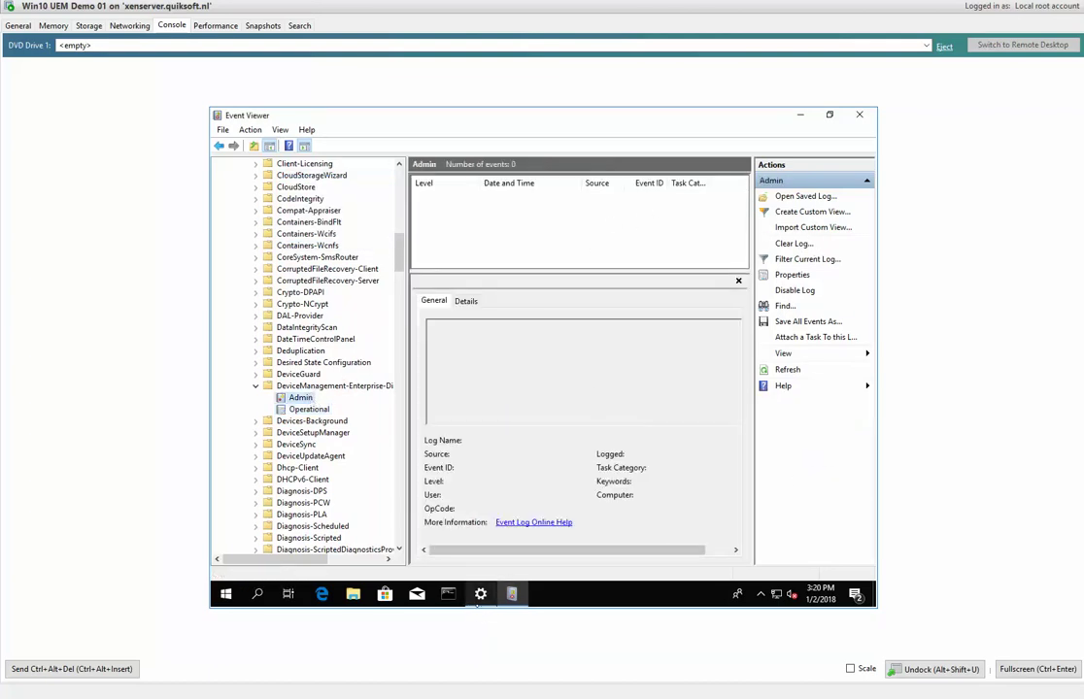
Bring Settings' Access work or school page forward and choose 'Enroll only in device management'.
mouse_move(479, 602)
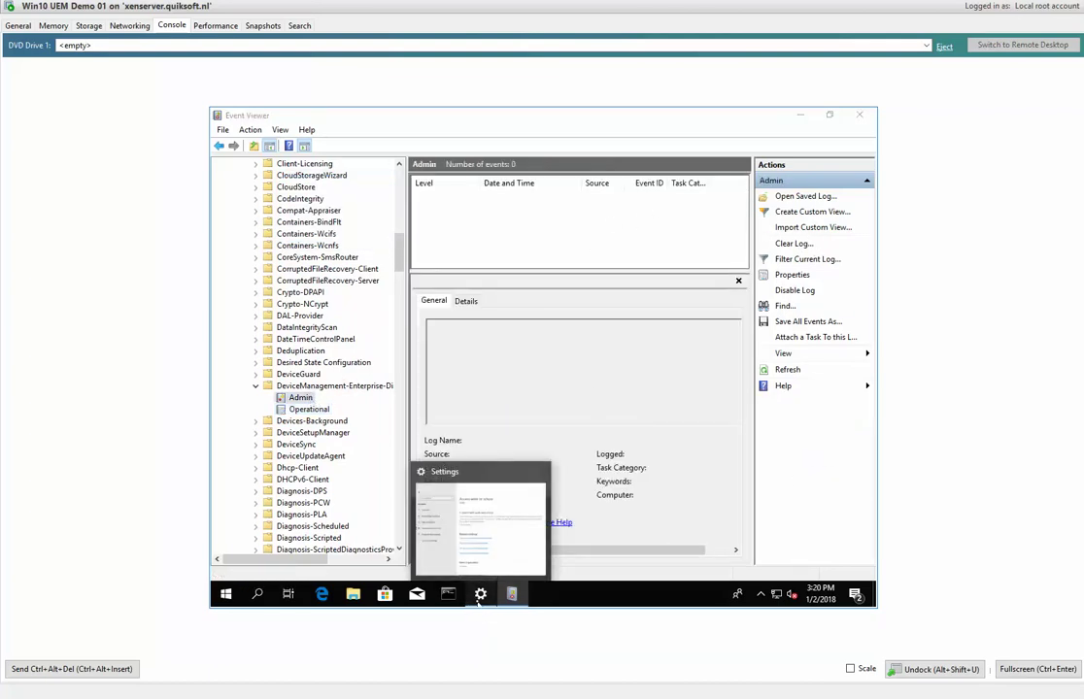
click(479, 595)
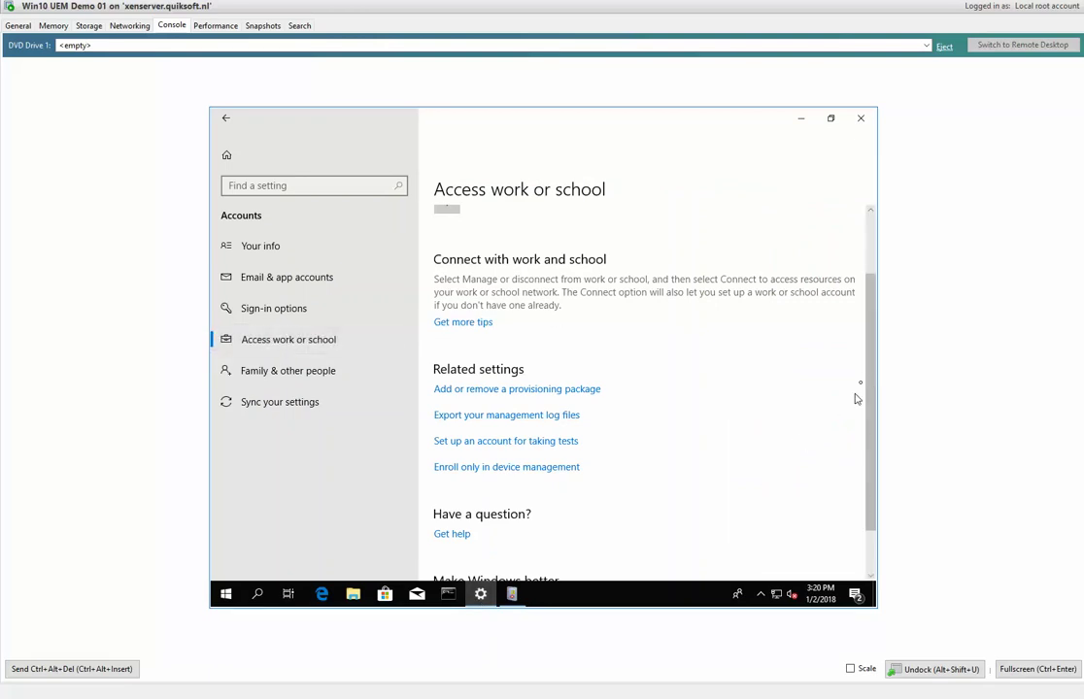
drag(869, 380, 684, 438)
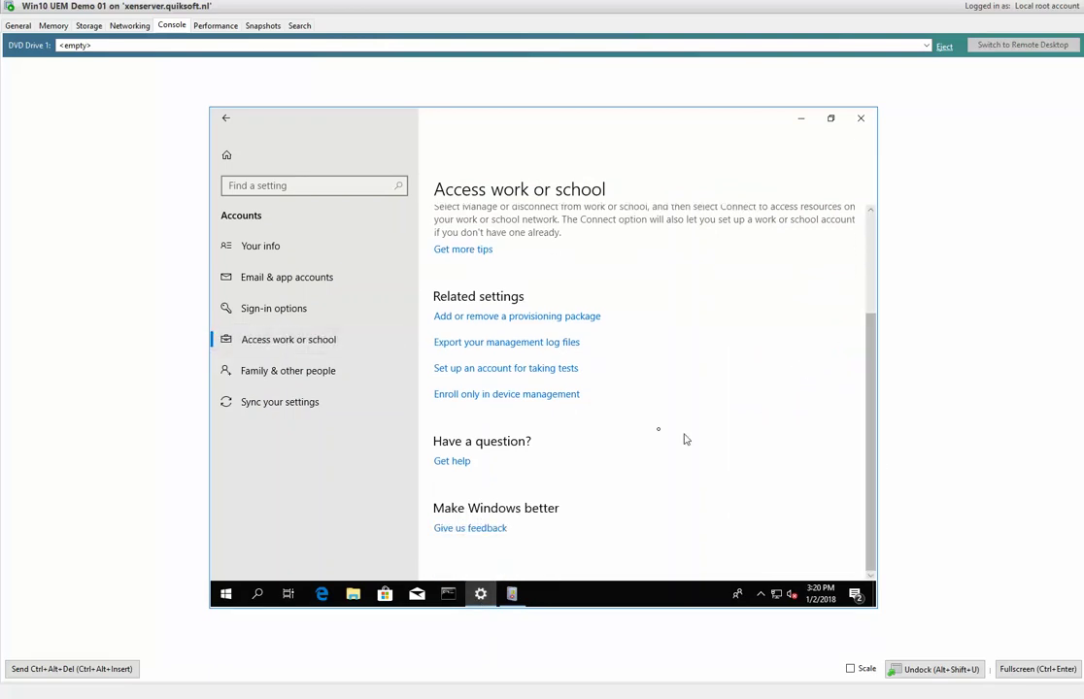
click(550, 394)
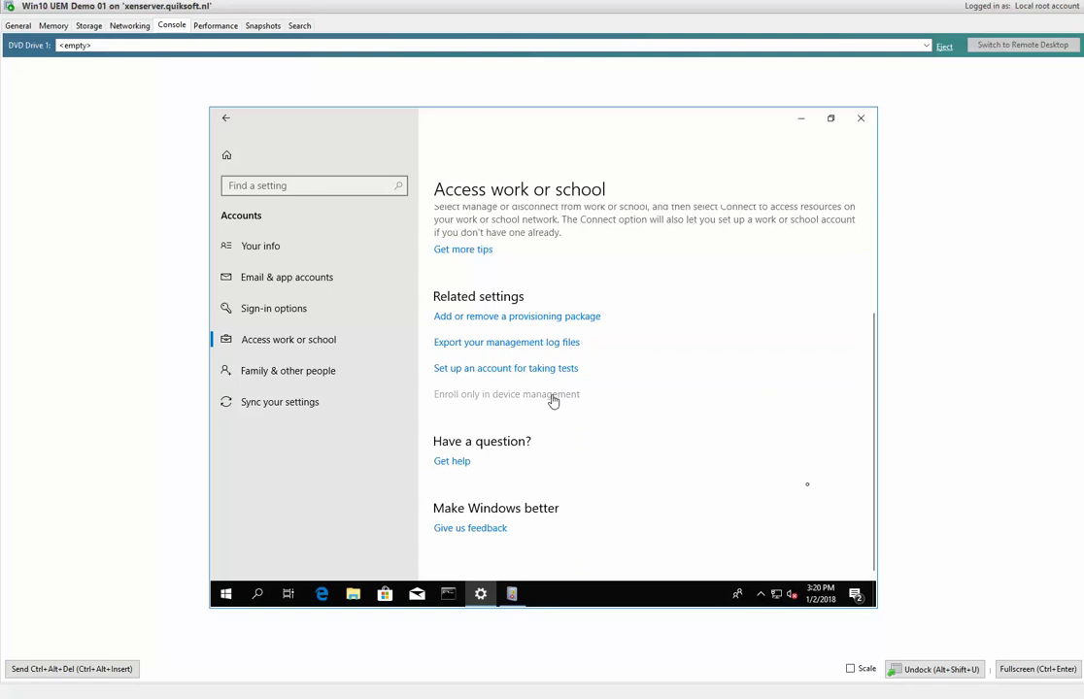
Enter the work account e-mail address in the setup dialog and submit it.
drag(484, 126, 558, 130)
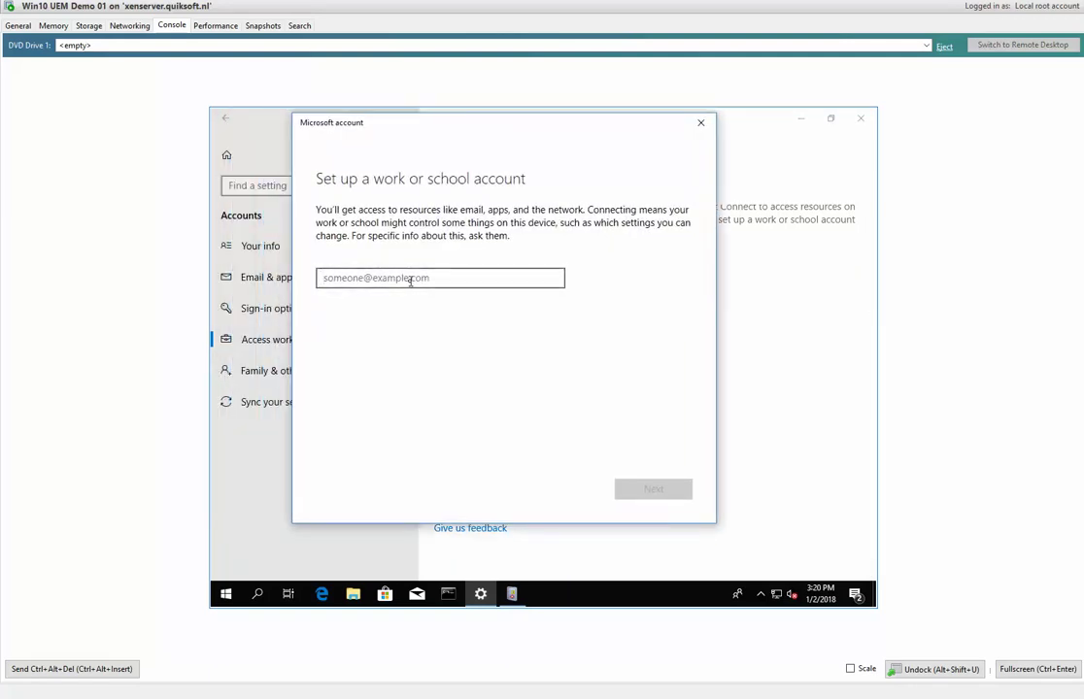
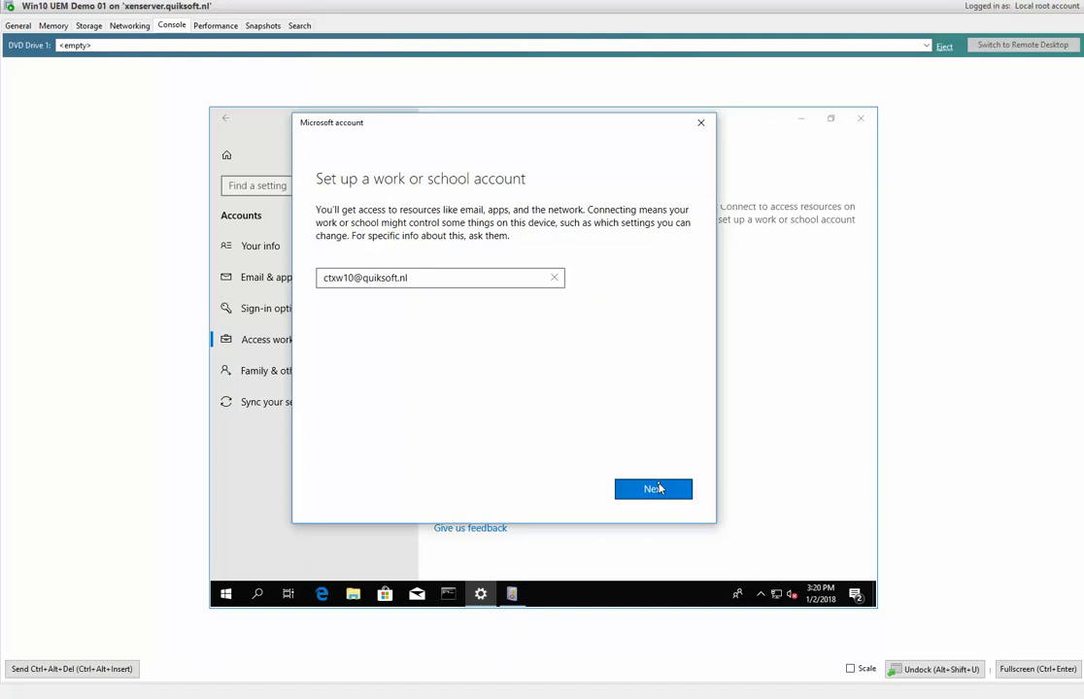
click(654, 488)
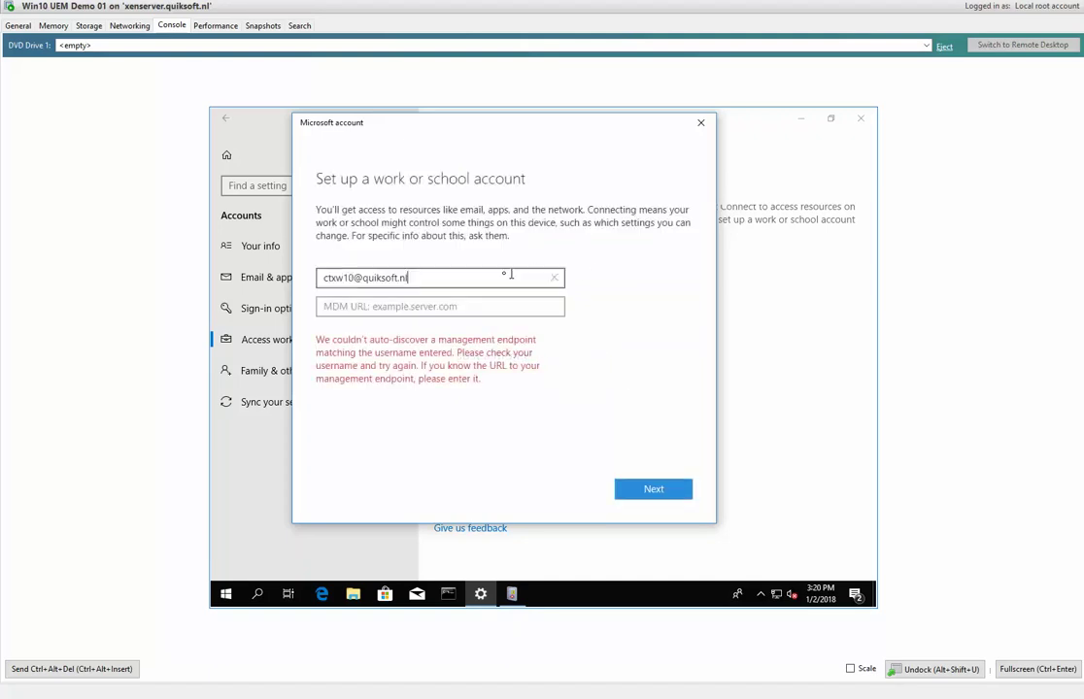
Paste the XenMobile MDM server URL, submit the account credentials, and dismiss the setup notice.
click(480, 307)
text(https://quiksoft.xm.cloud.com:8443/zdm/wpe)
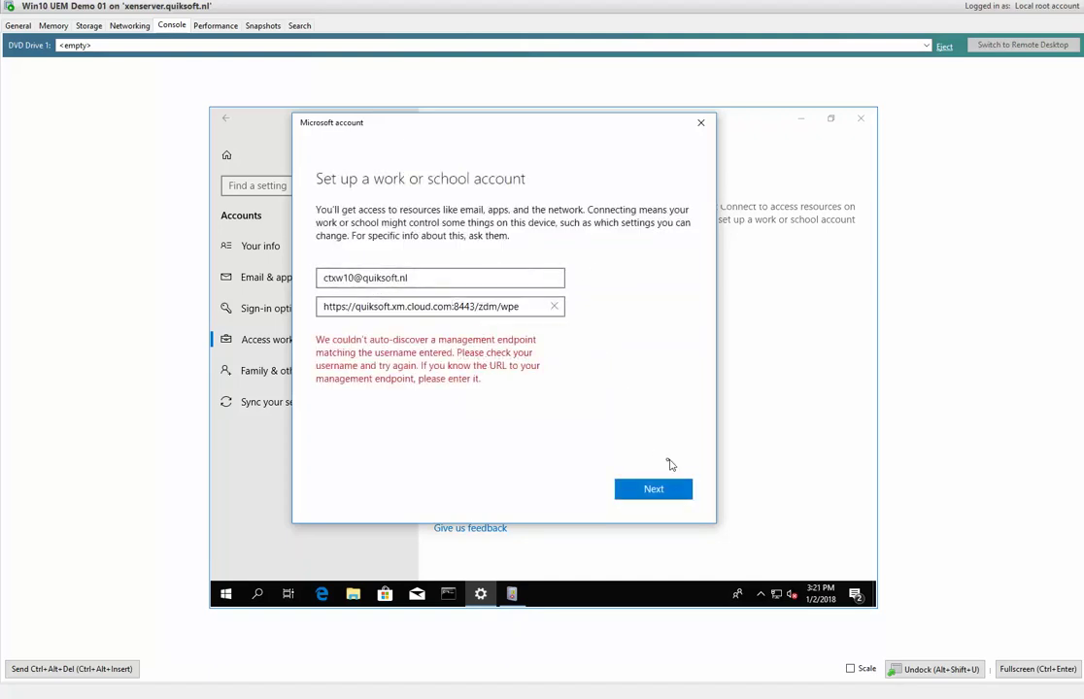
click(648, 488)
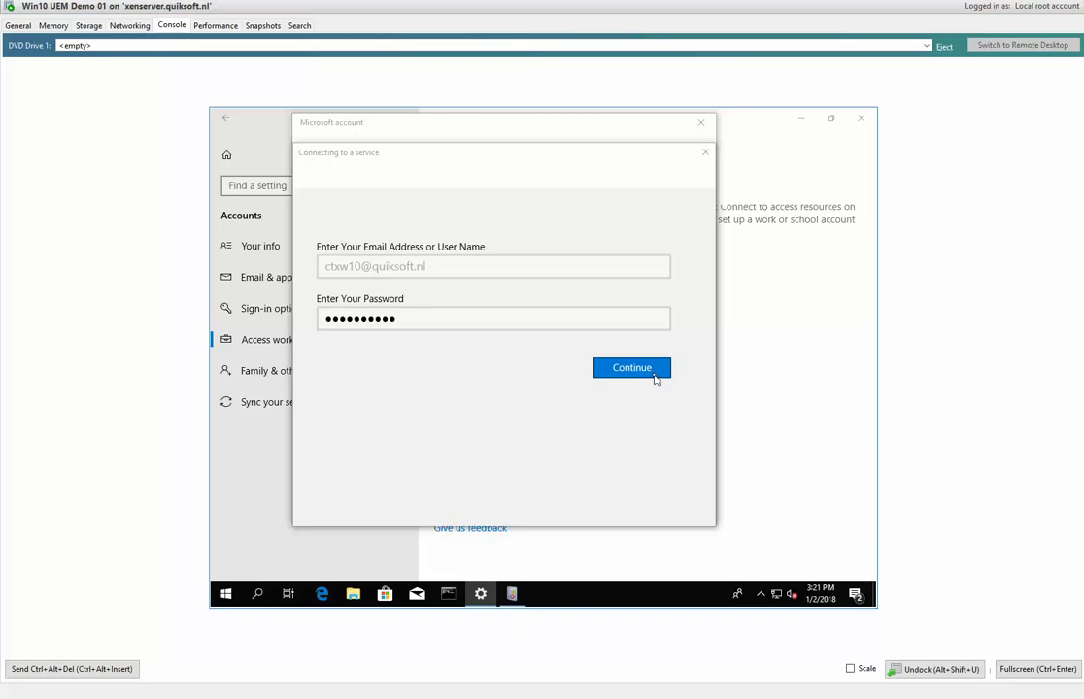
click(654, 379)
drag(521, 152, 486, 166)
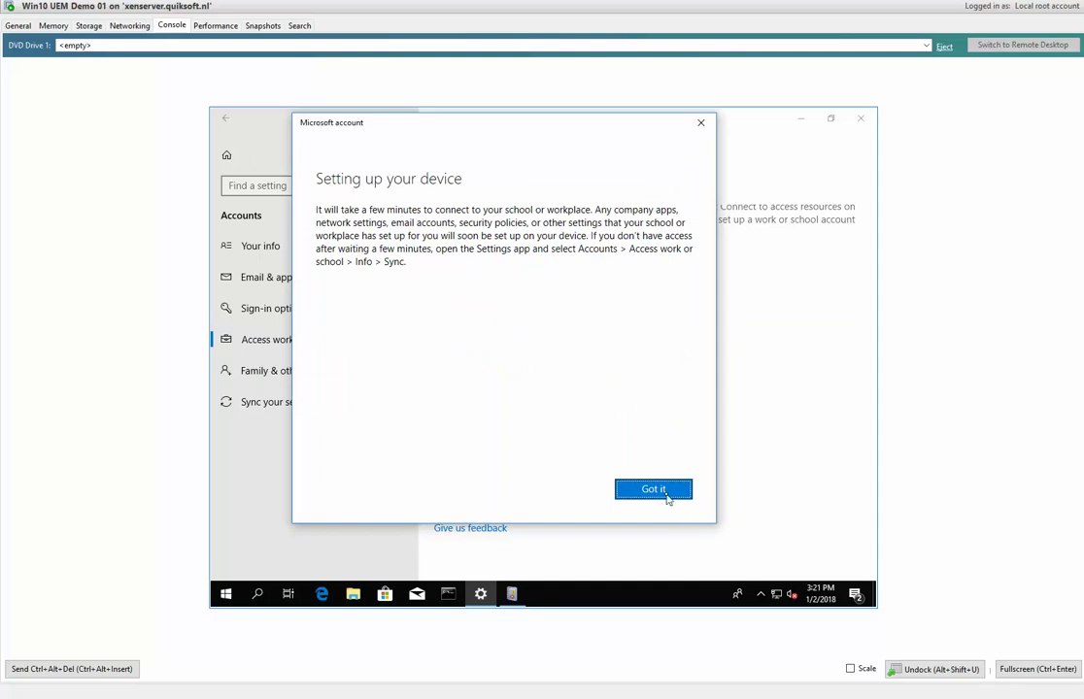
click(667, 498)
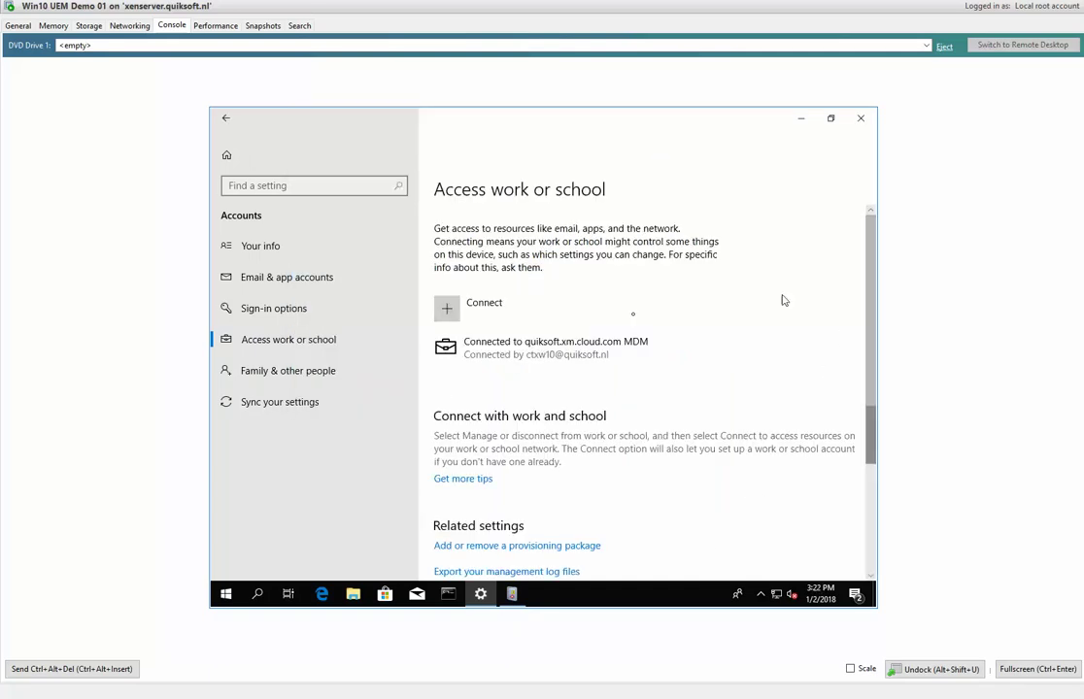
Open the MDM connection's Info page, scroll its Managed by details, then return to Event Viewer.
click(537, 357)
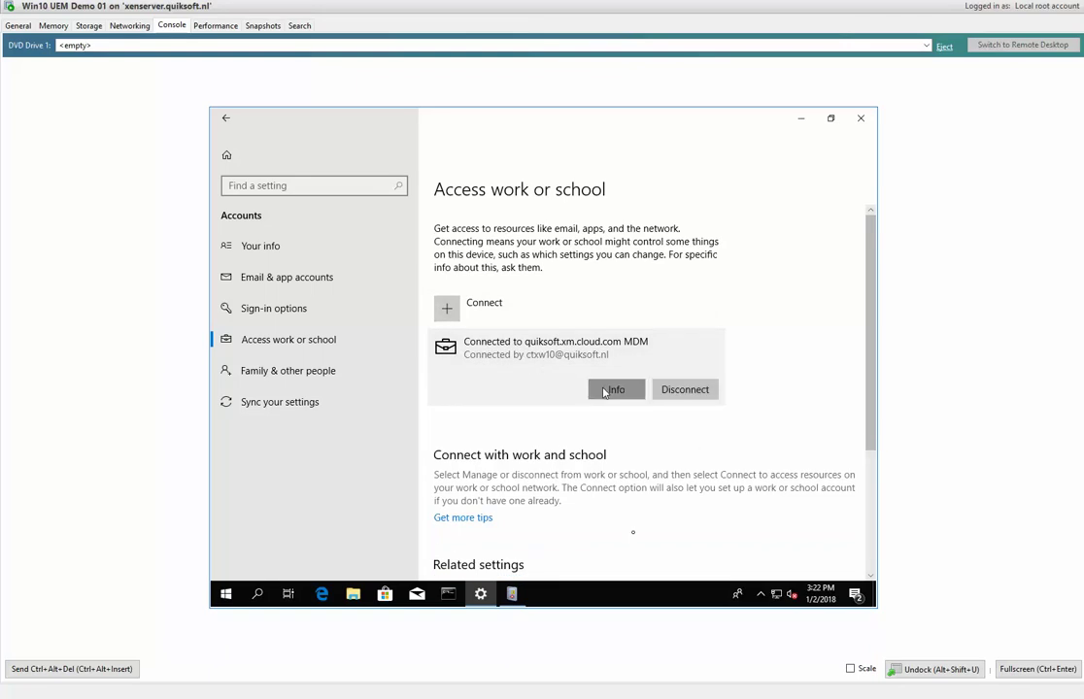
click(612, 389)
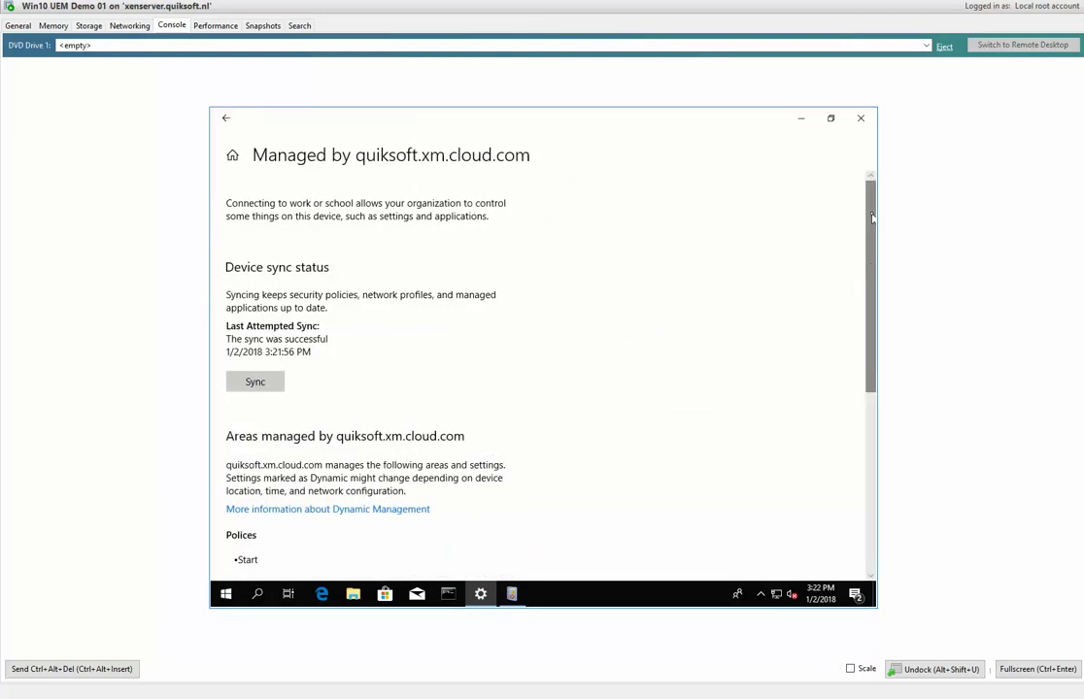
scroll(871, 218, down, 5)
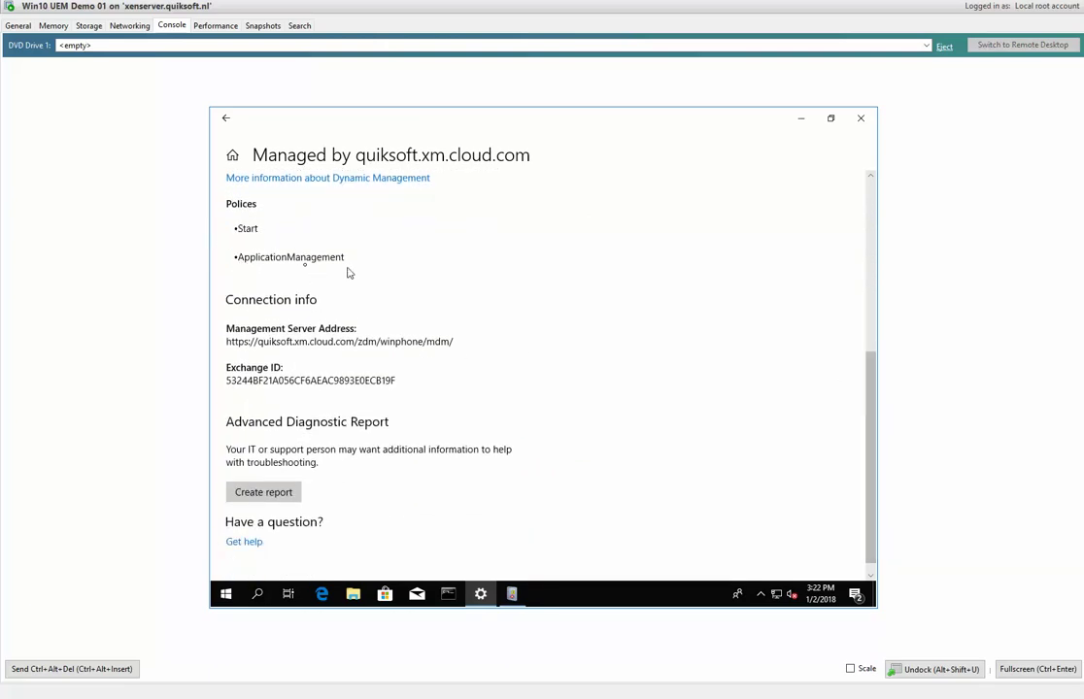
click(511, 594)
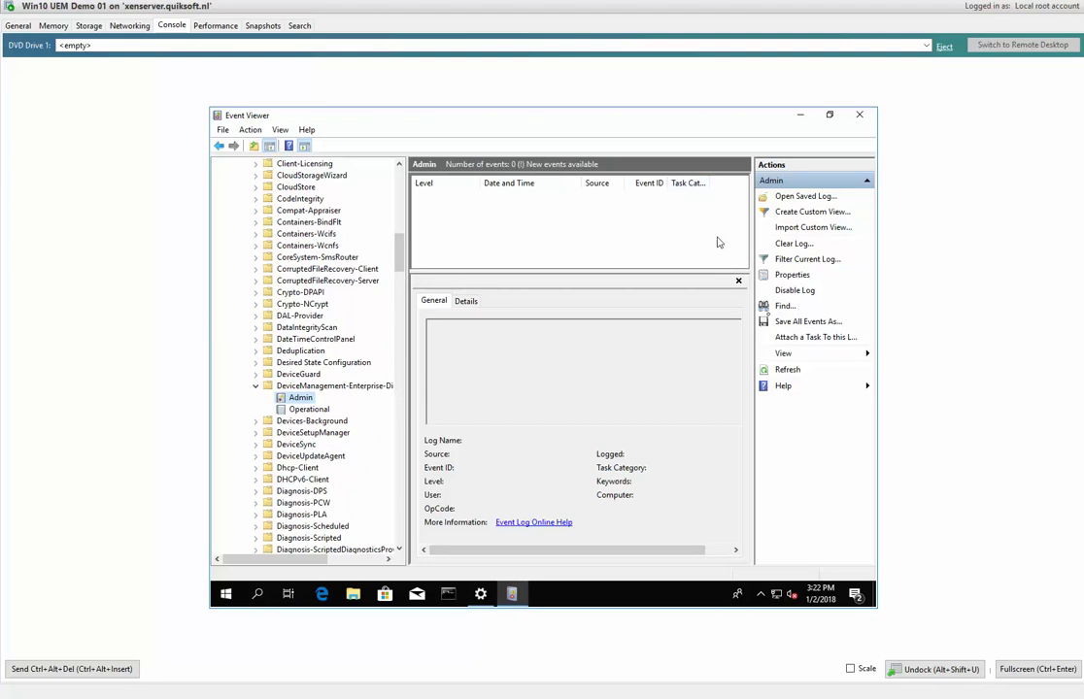
Refresh the DeviceManagement Admin log and view events 802 and 800.
click(791, 370)
click(501, 209)
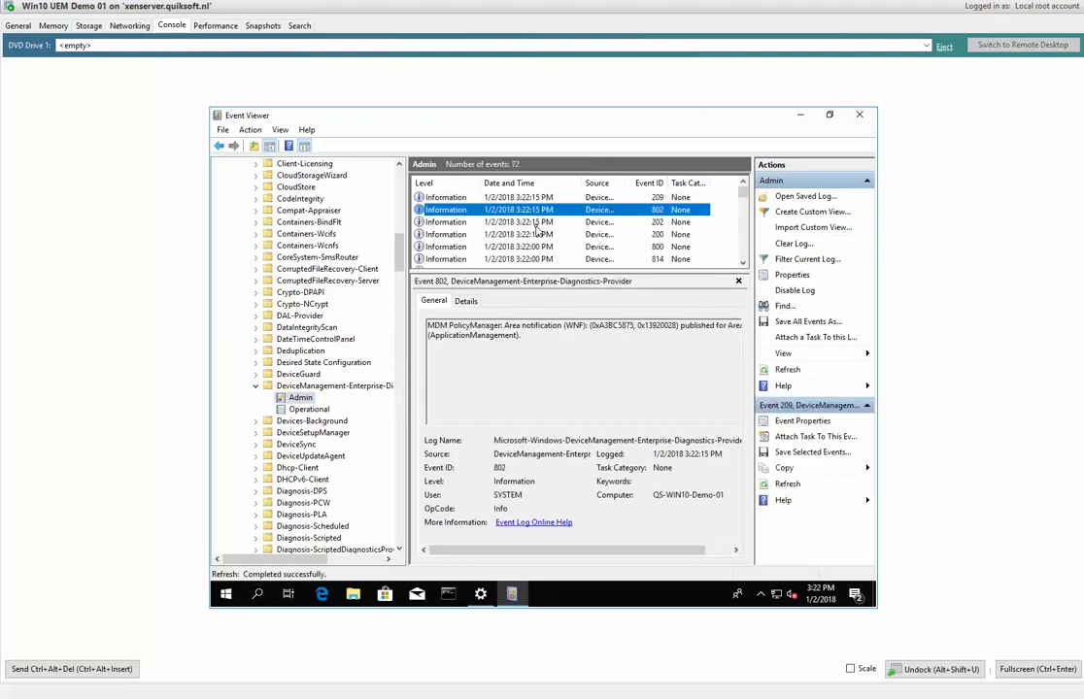
click(534, 247)
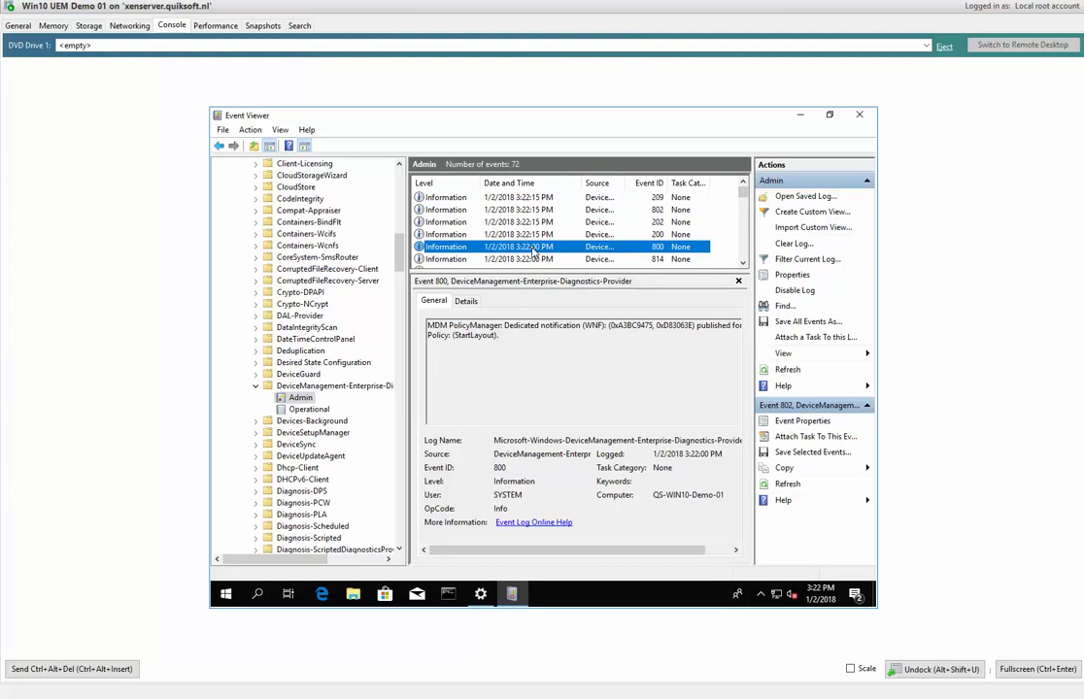
Select event 814's StartLayout policy XML, revisit event 800, then go to XenMobile's Devices list.
click(550, 259)
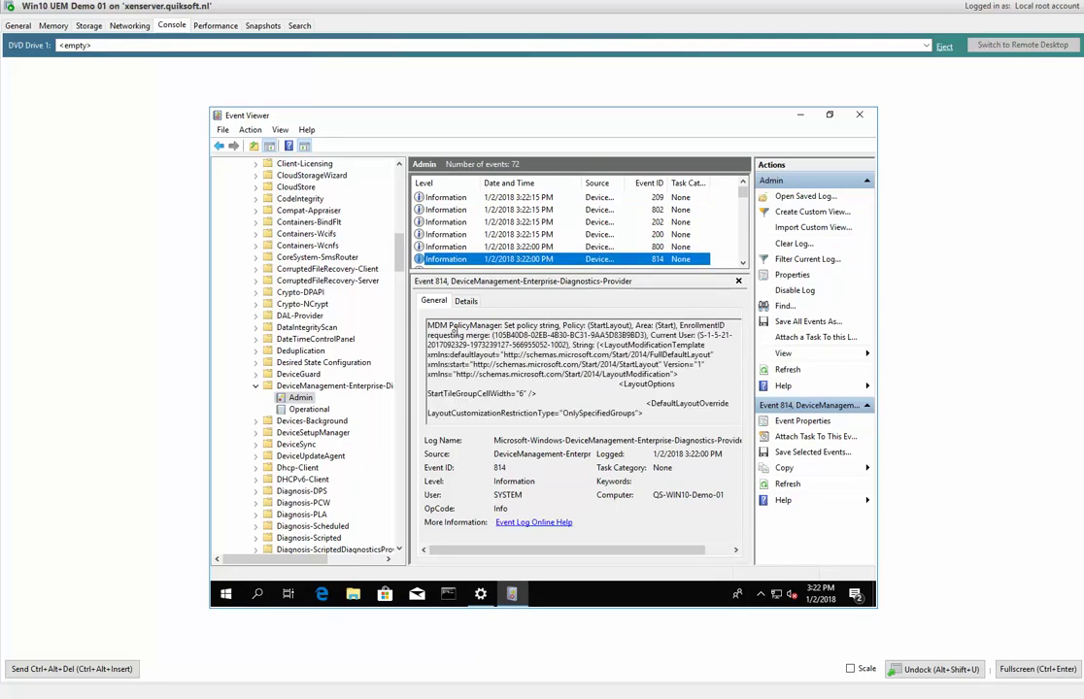
drag(520, 323, 587, 327)
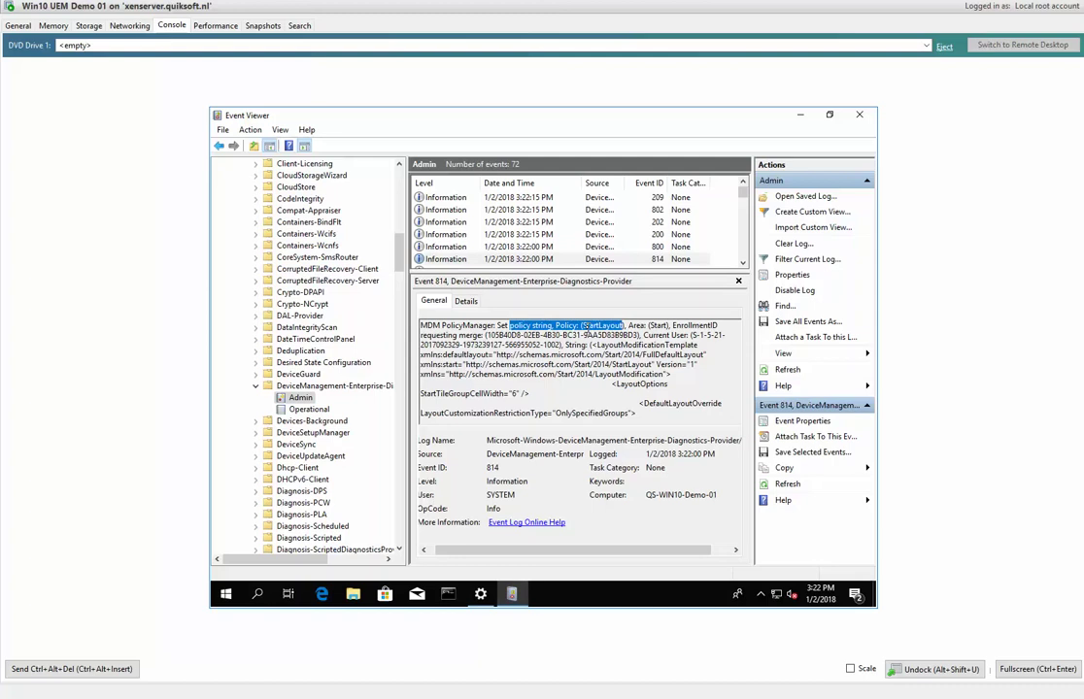
drag(659, 356, 690, 503)
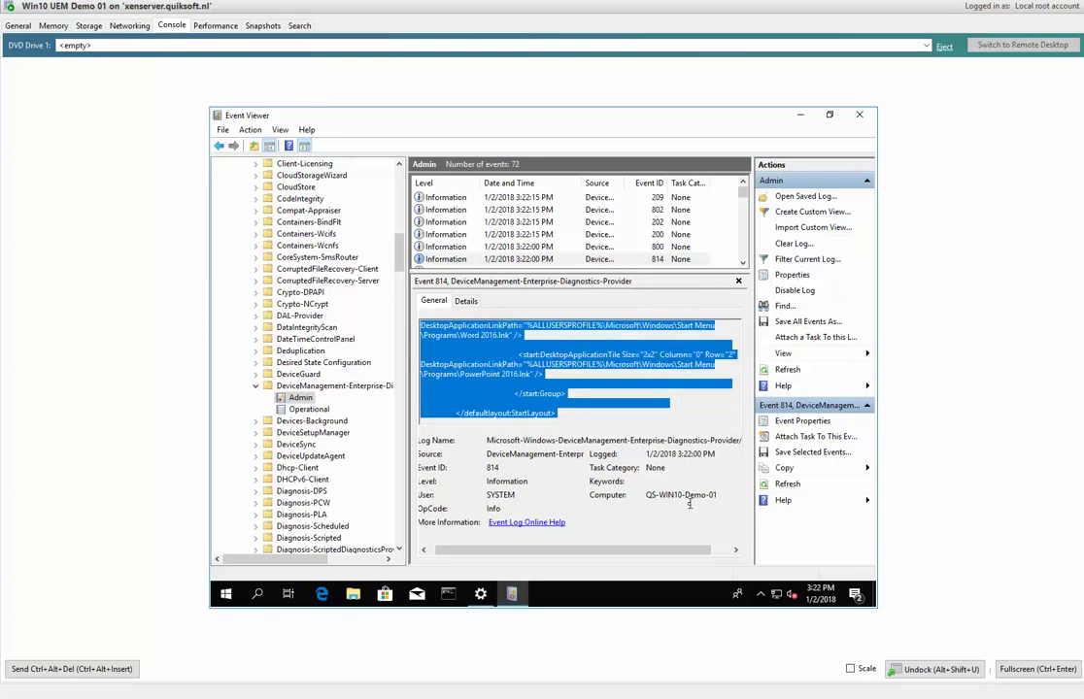
click(656, 248)
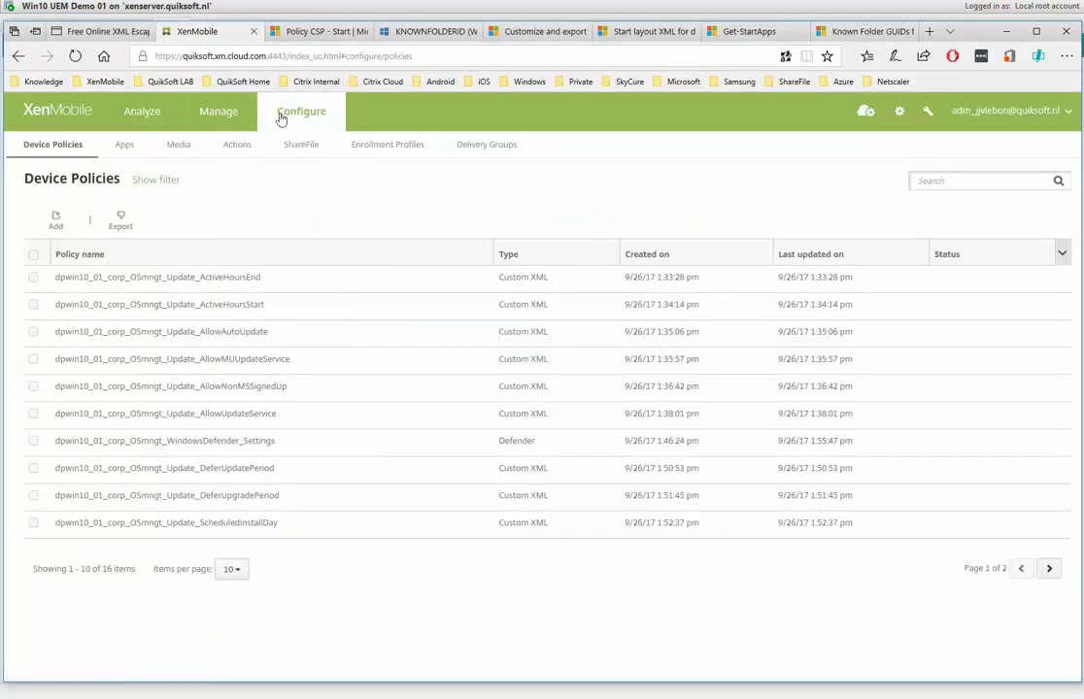
click(243, 109)
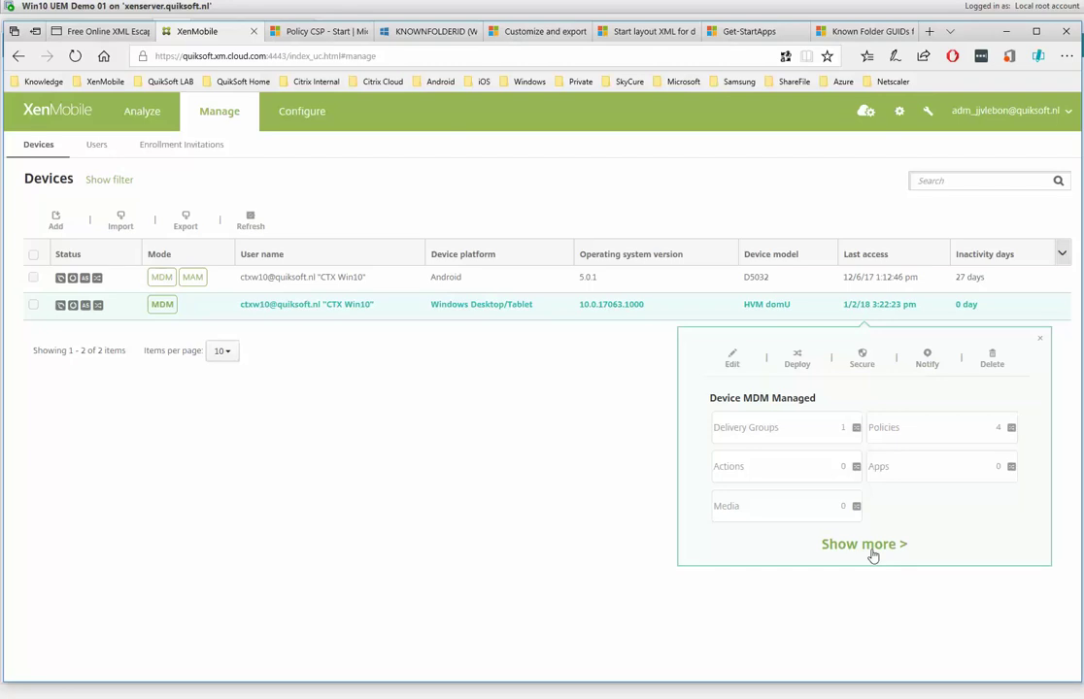
Open the Windows device's full details and view its User Properties and Assigned Policies.
click(864, 545)
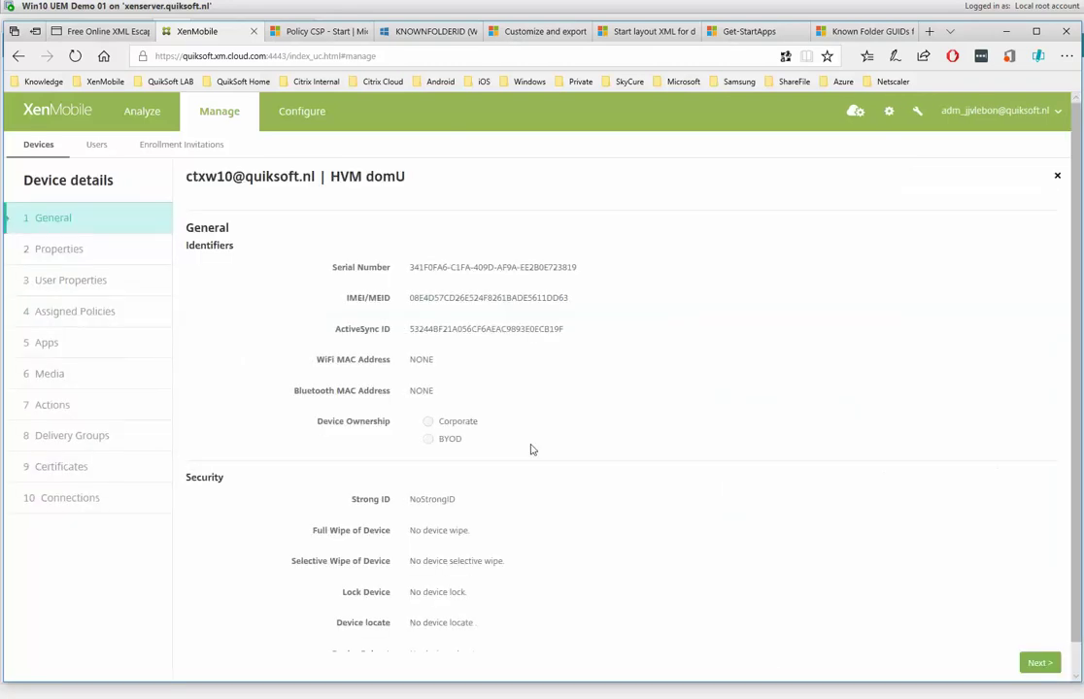
click(44, 280)
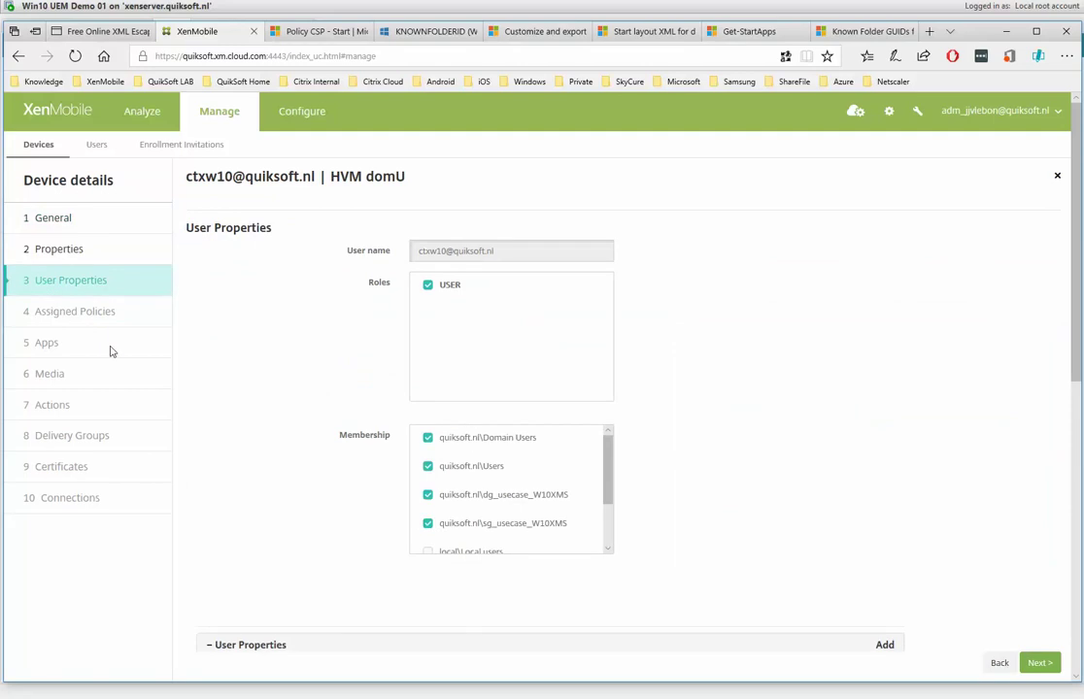
click(100, 306)
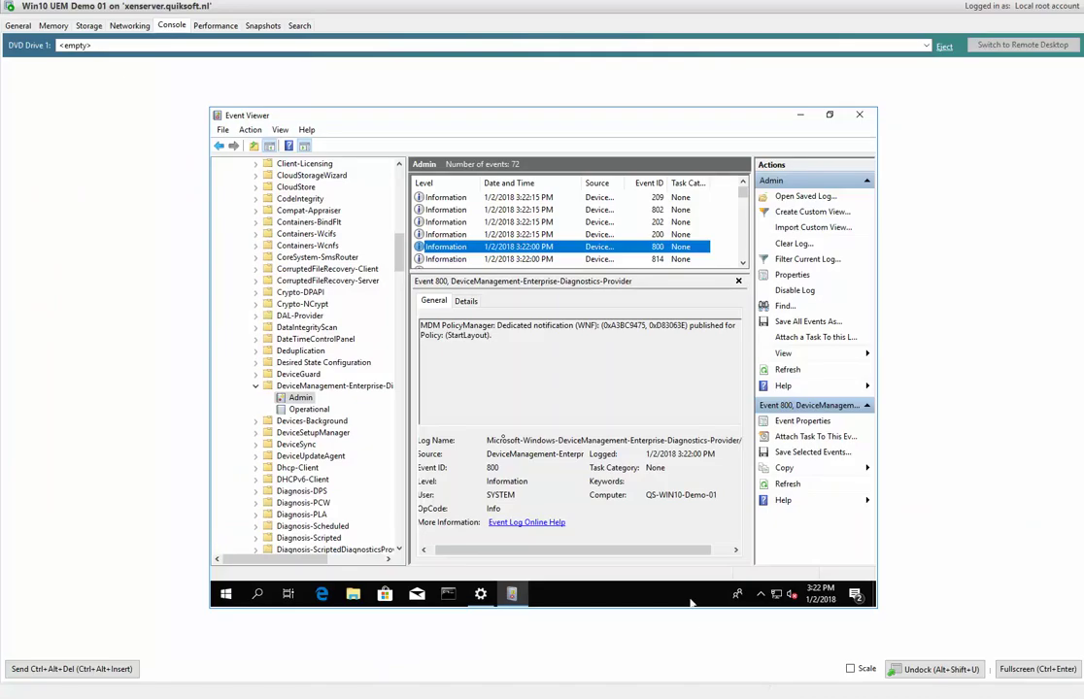
Open Start and confirm the locked Citrix Receiver and Access 2016 tiles offer no unpin option.
click(227, 594)
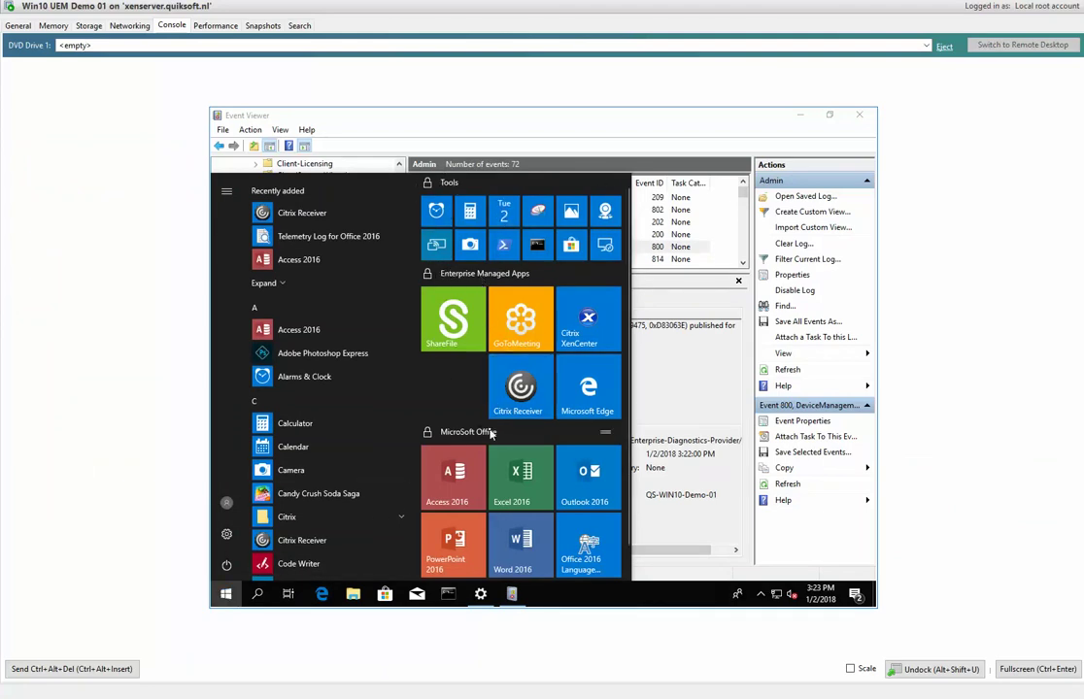
right_click(518, 400)
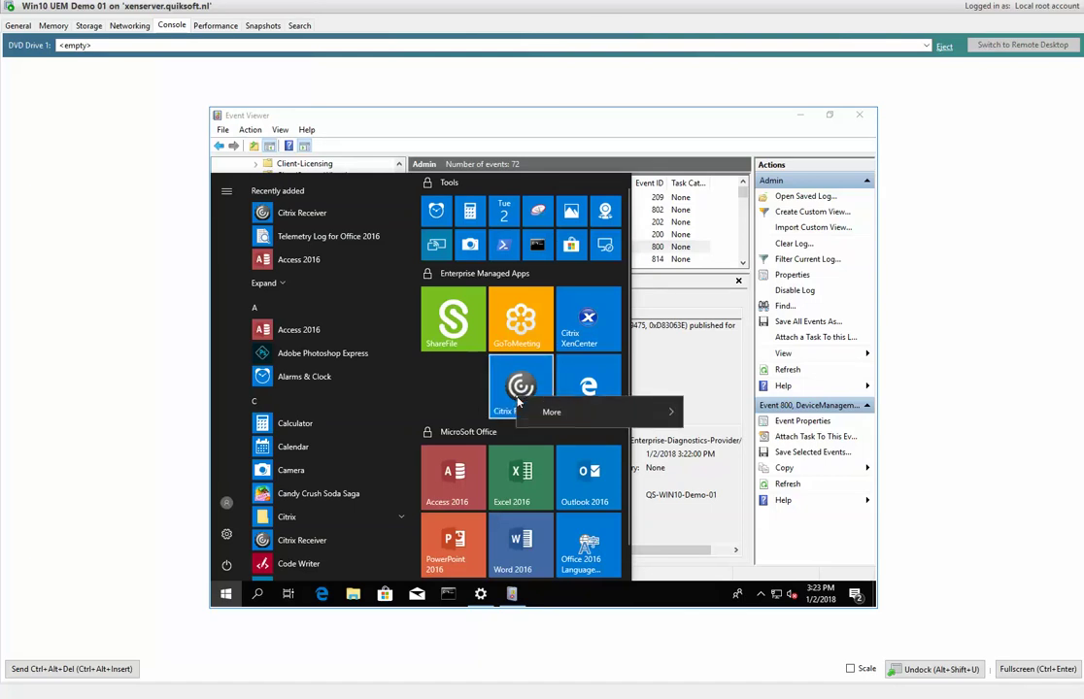
mouse_move(675, 413)
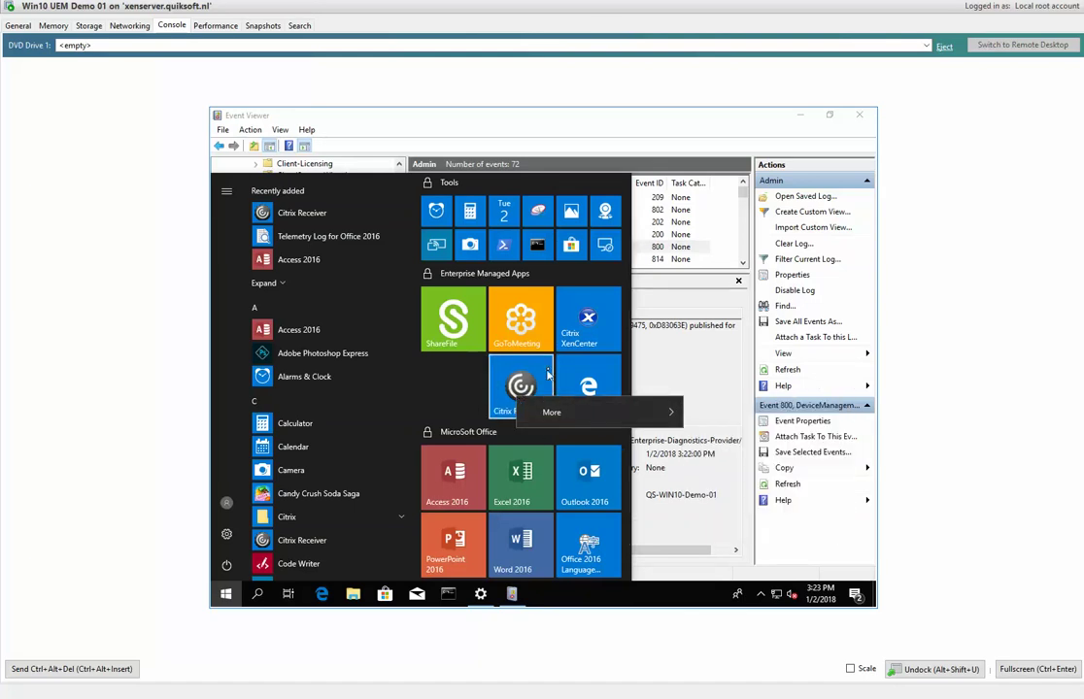
right_click(495, 391)
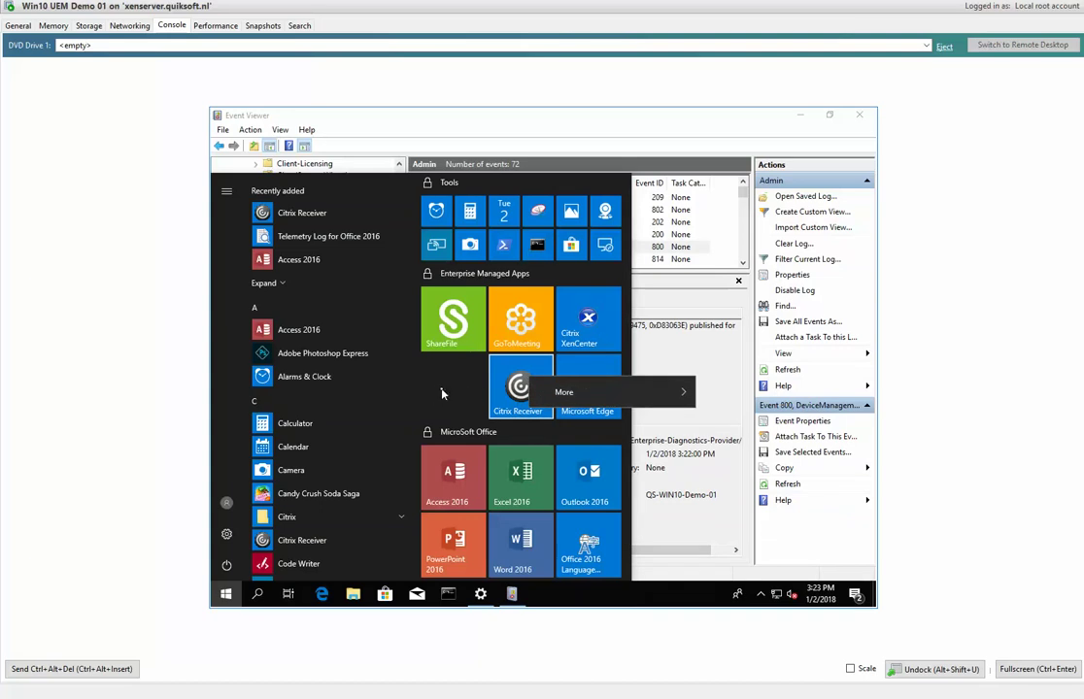
key(Escape)
key(Down)
key(Left)
key(shift+F10)
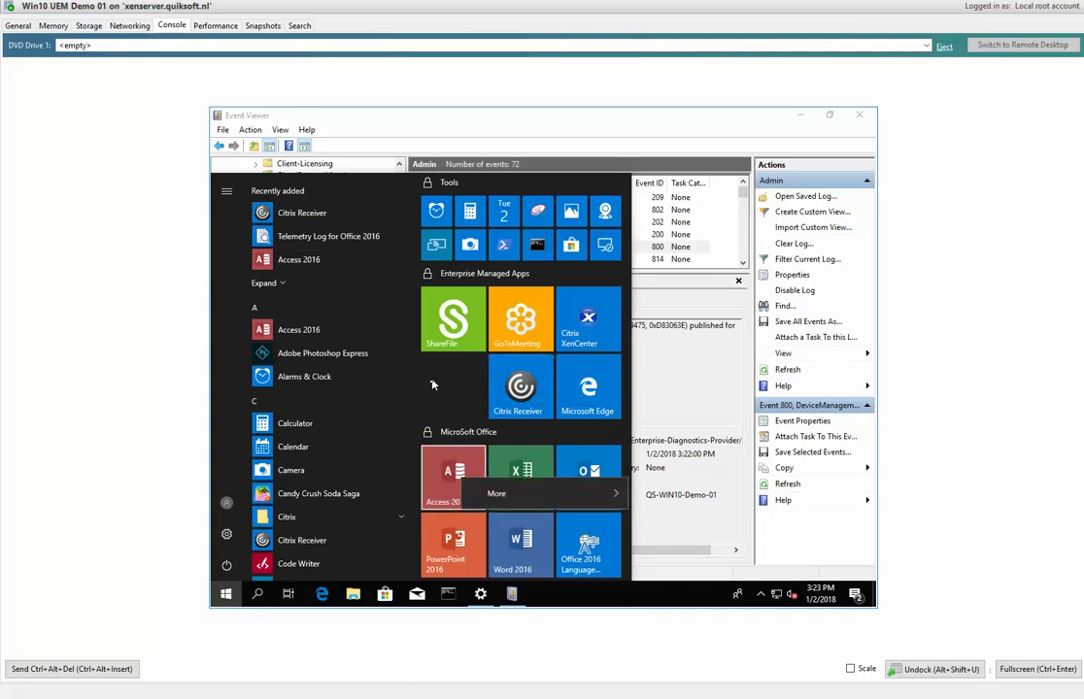
key(Escape)
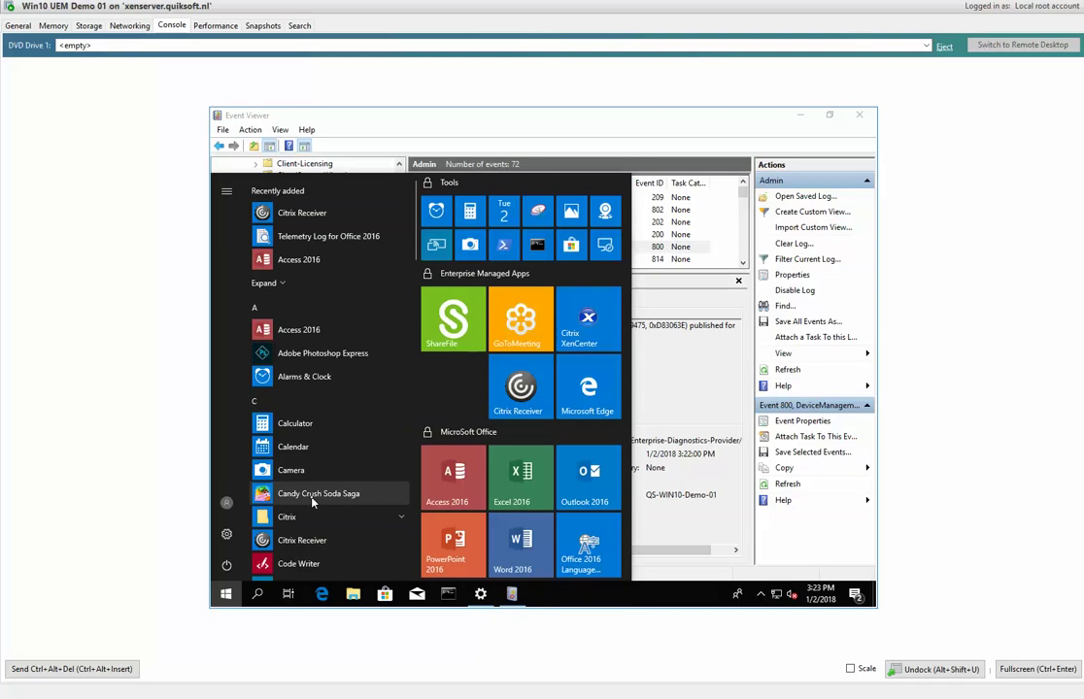
Pin Code Writer to Start, then unpin it again.
right_click(303, 569)
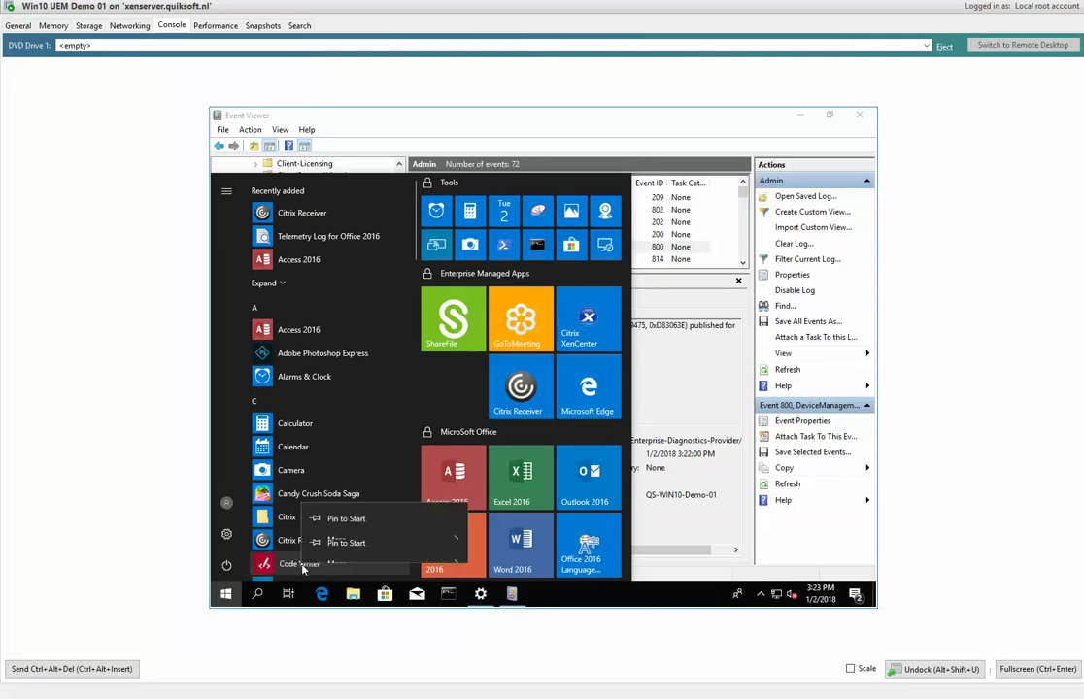
click(358, 514)
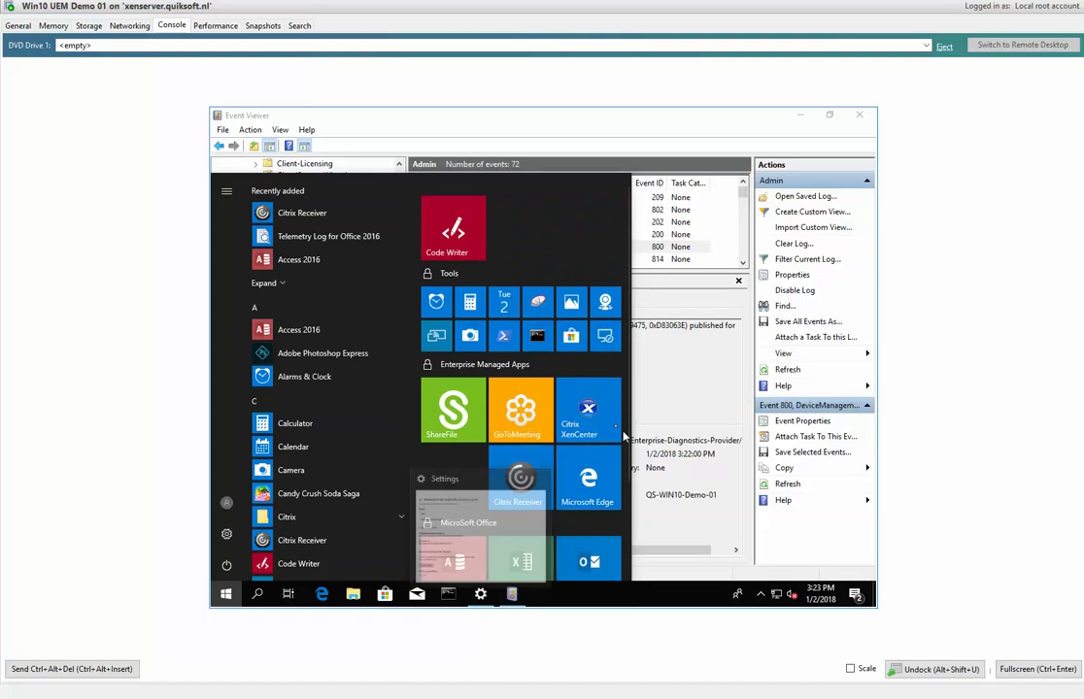
right_click(455, 239)
mouse_move(500, 296)
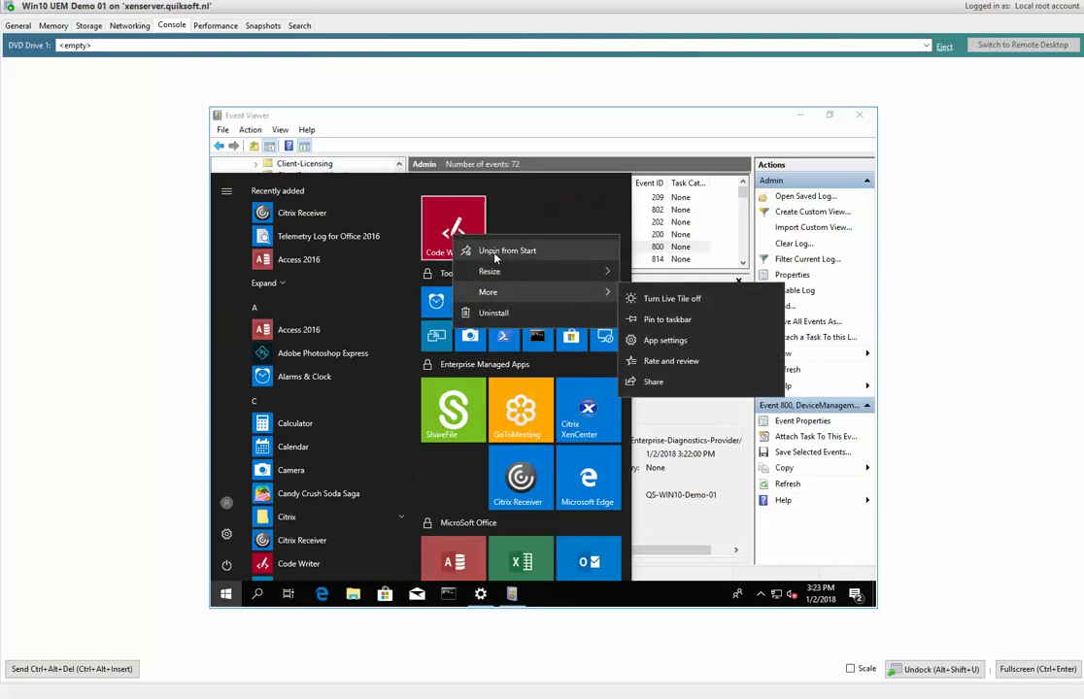
click(495, 250)
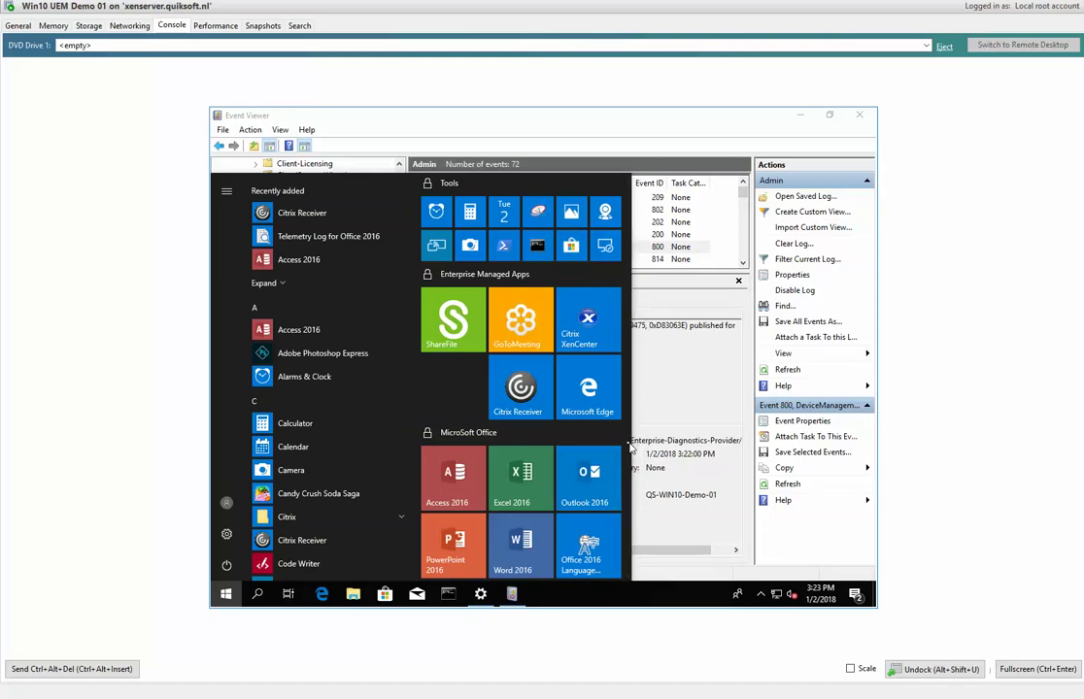
Scroll the Start menu, then switch to the Customize and export Start layout article.
scroll(631, 510, down, 1)
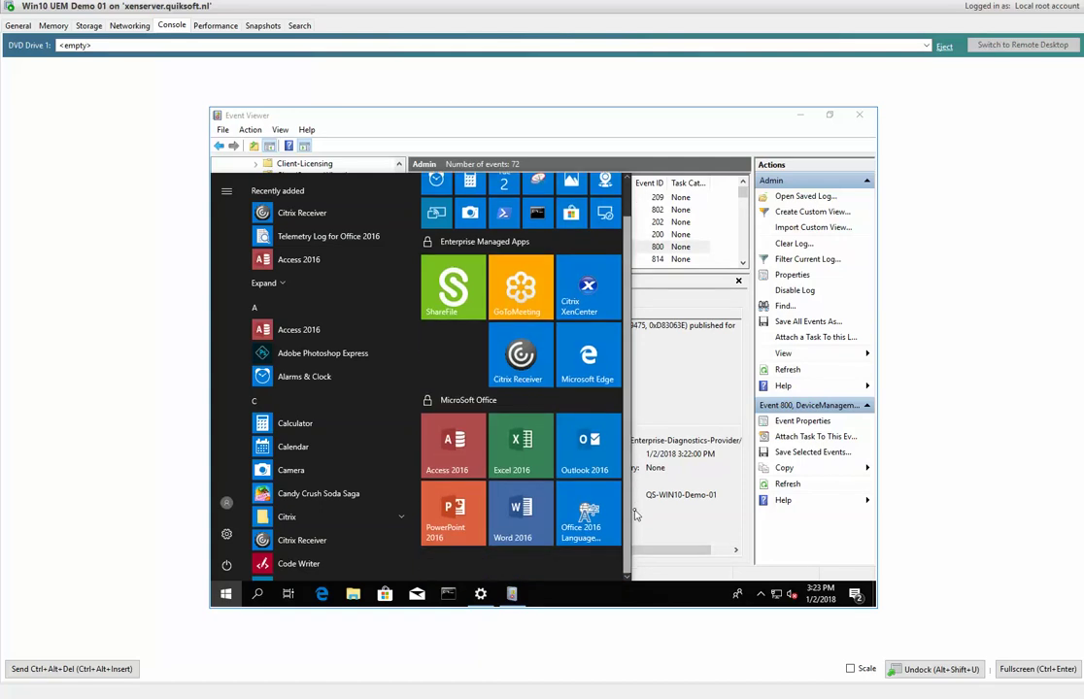
scroll(635, 521, up, 1)
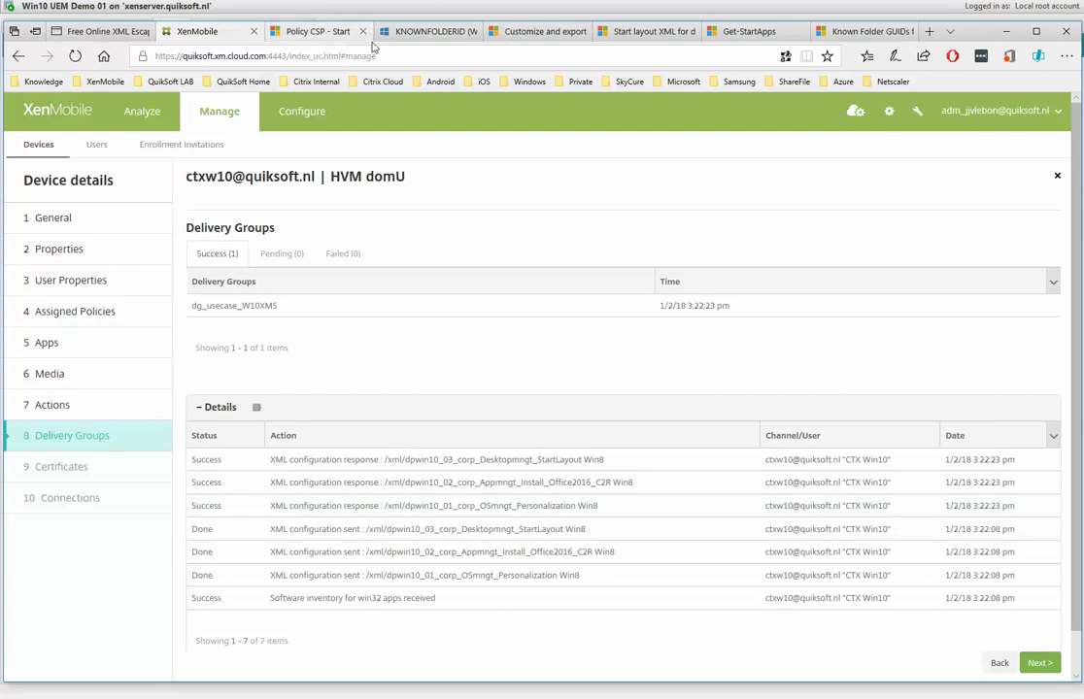
click(542, 31)
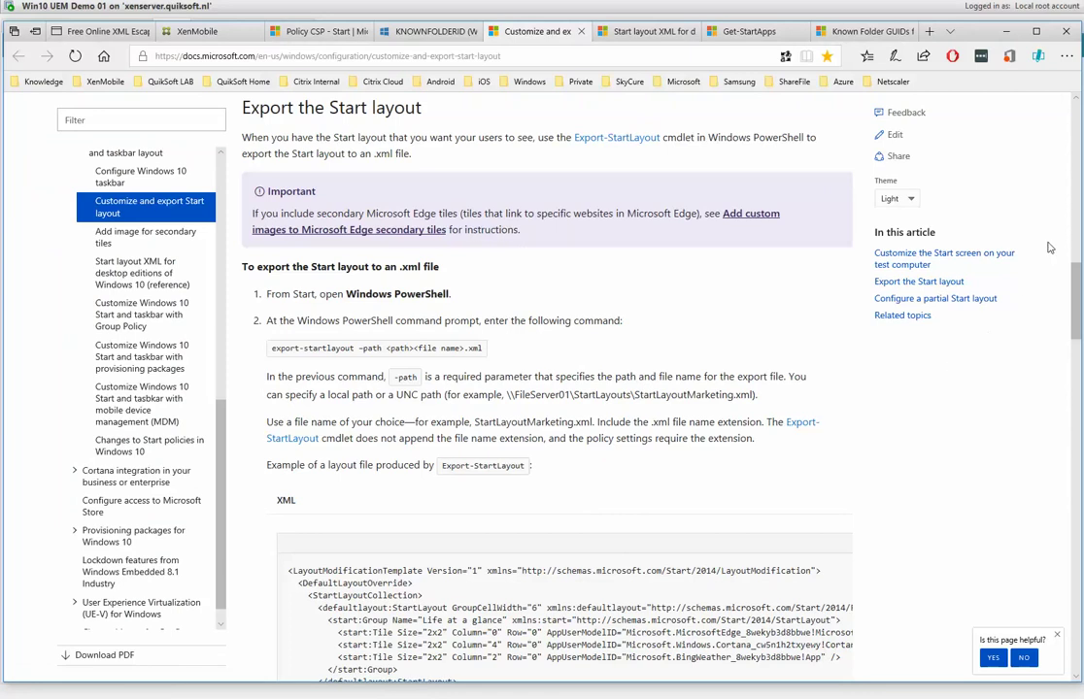
Read the partial Start layout steps, open the Start layout XML article, select the contoso example, then Alt+Tab back.
scroll(1076, 314, down, 3)
drag(1076, 313, 1076, 403)
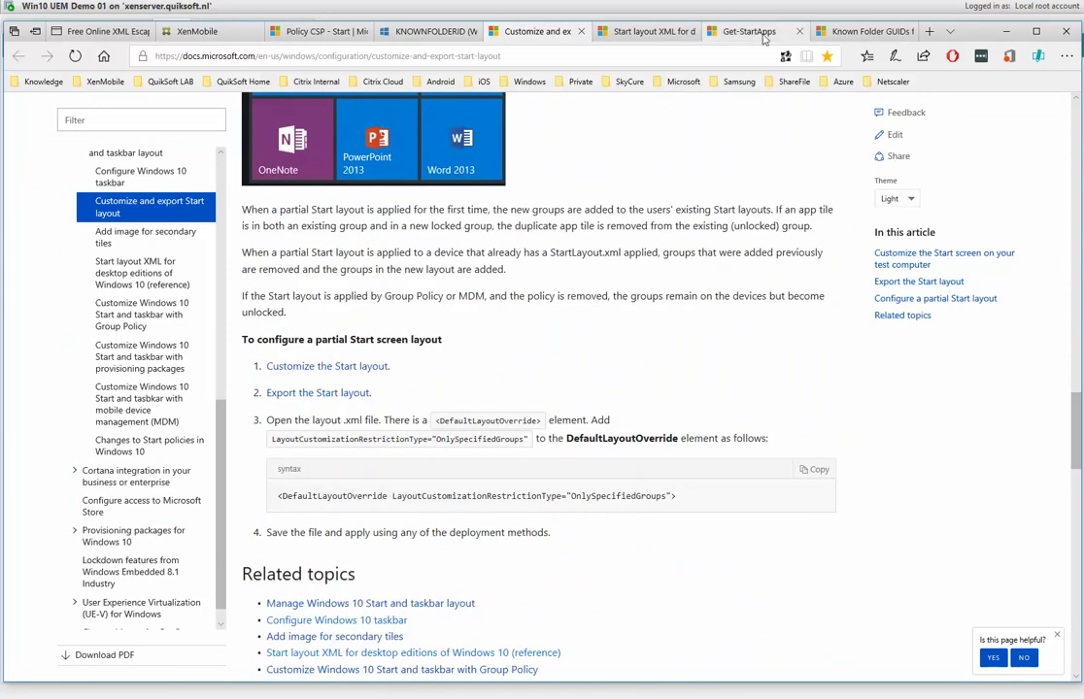
click(641, 32)
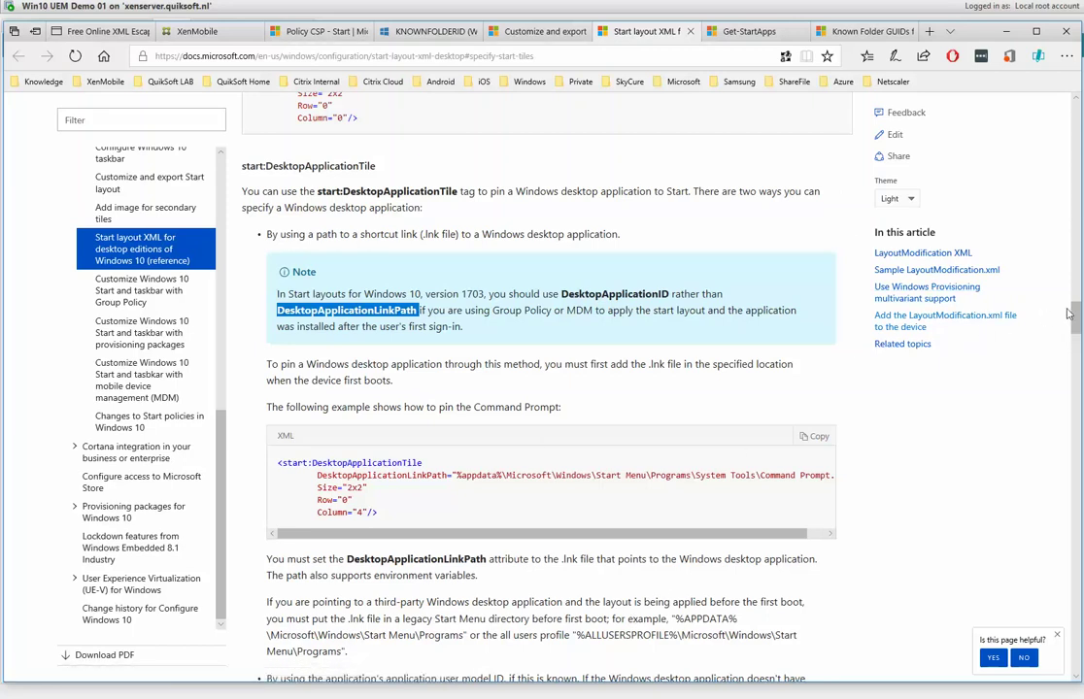
drag(1075, 316, 1073, 352)
drag(364, 505, 252, 456)
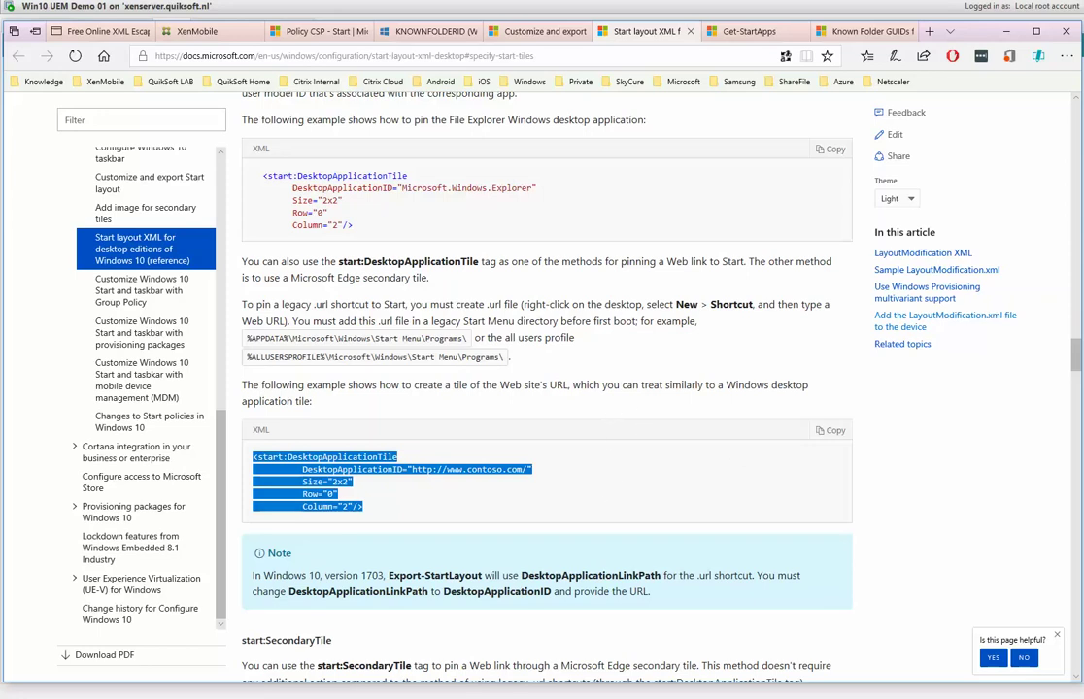
key(alt+Tab)
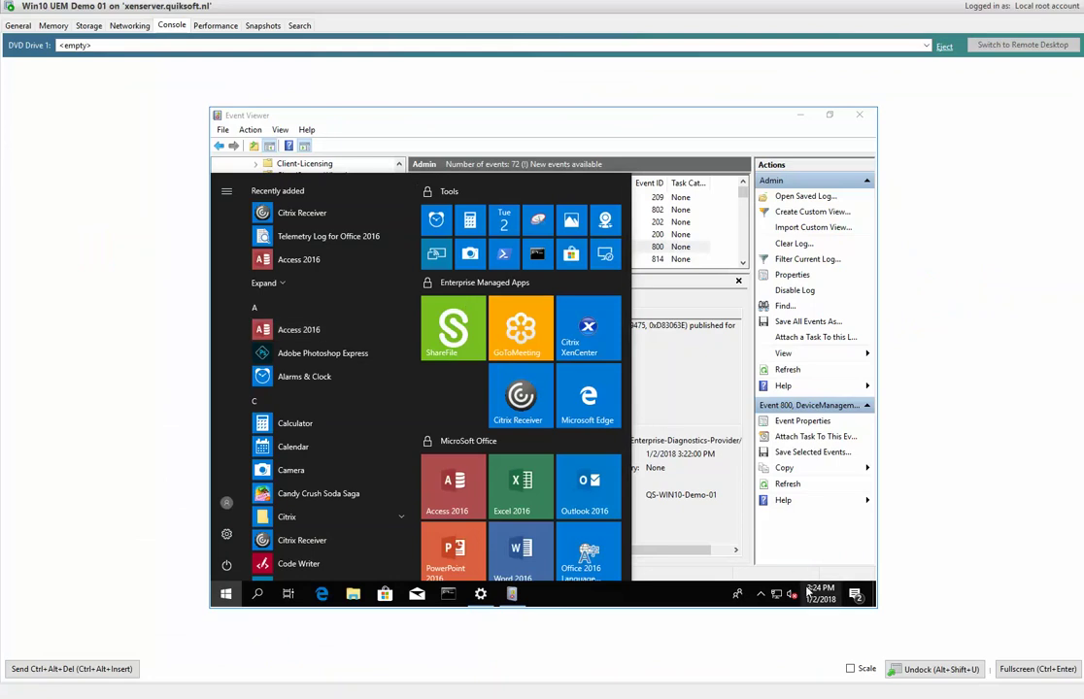
Switch to PowerPoint's Startmenu.pptx and display title slide 1.
key(alt+Tab)
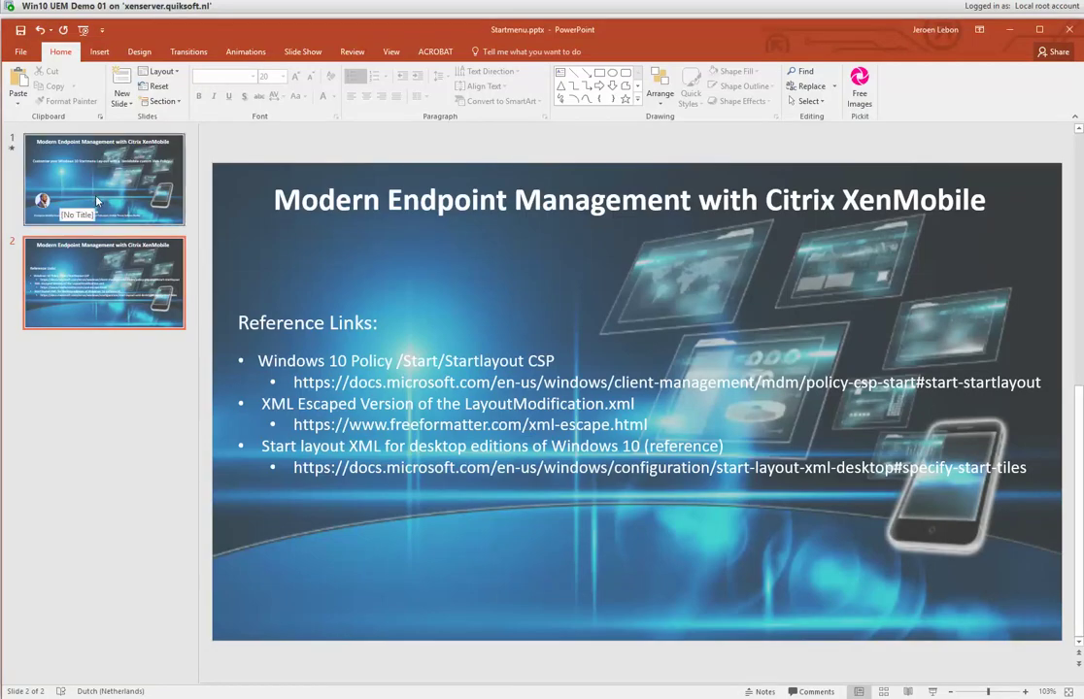
click(83, 169)
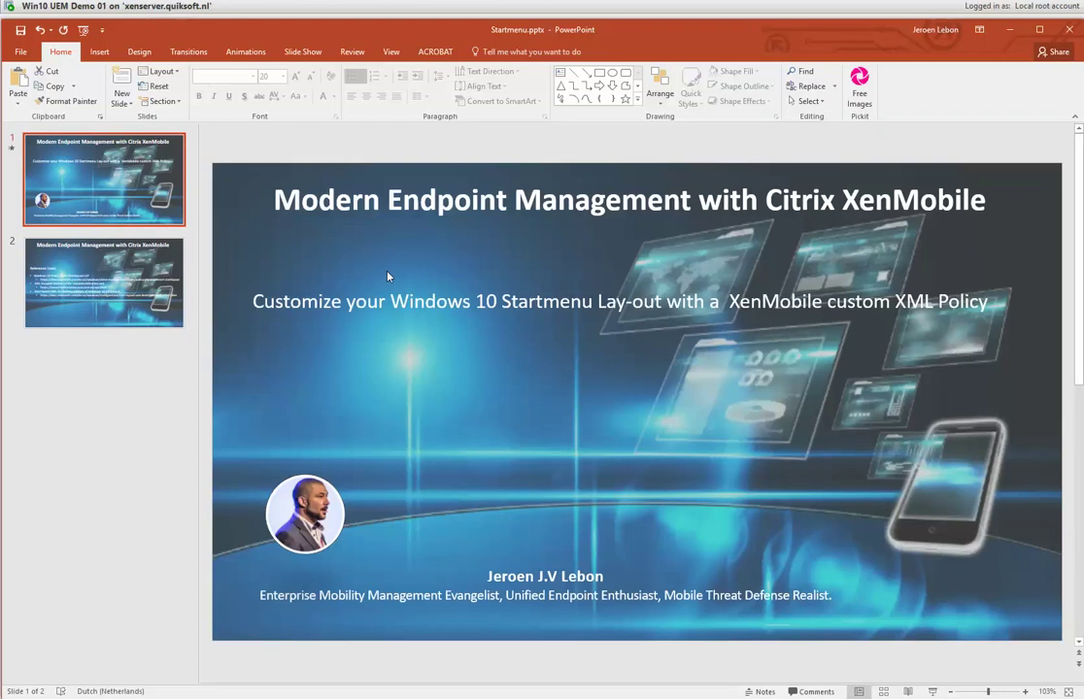